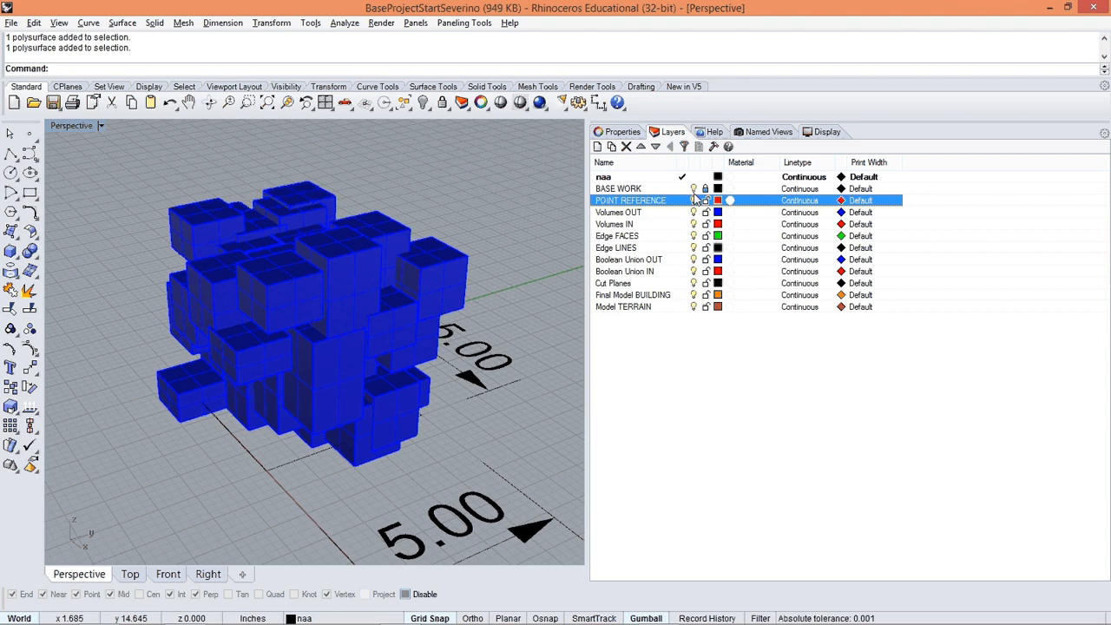
Hide the BASE WORK and POINT REFERENCE layers and save the model.
click(693, 189)
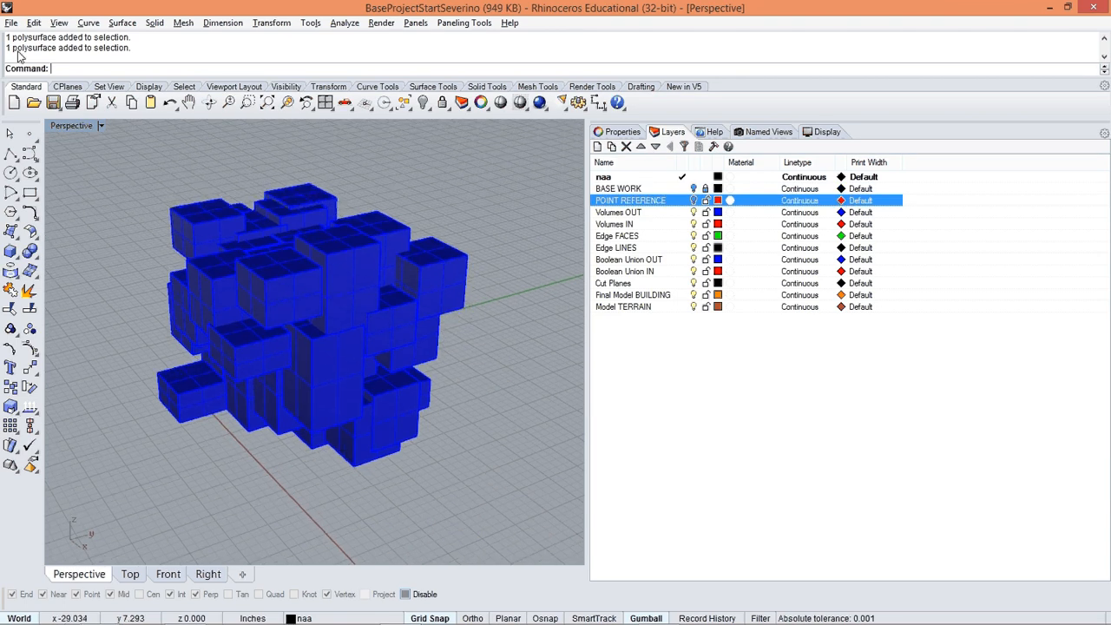
click(11, 22)
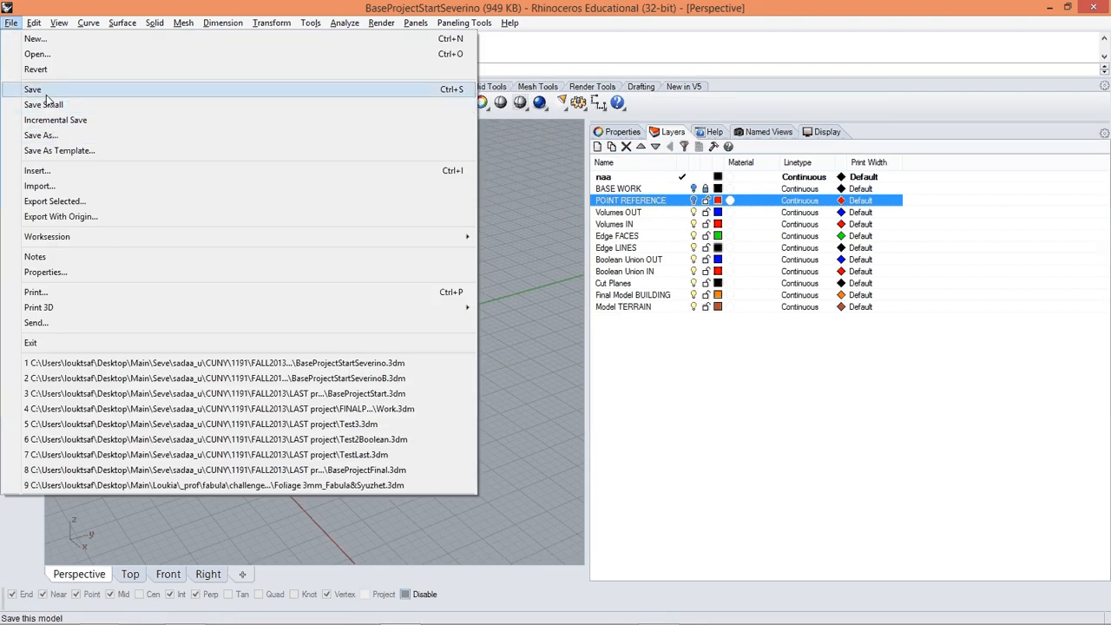
click(46, 92)
Save the model under the new name BaseProjectStartSeverinoB, replacing the existing file of that name.
click(11, 23)
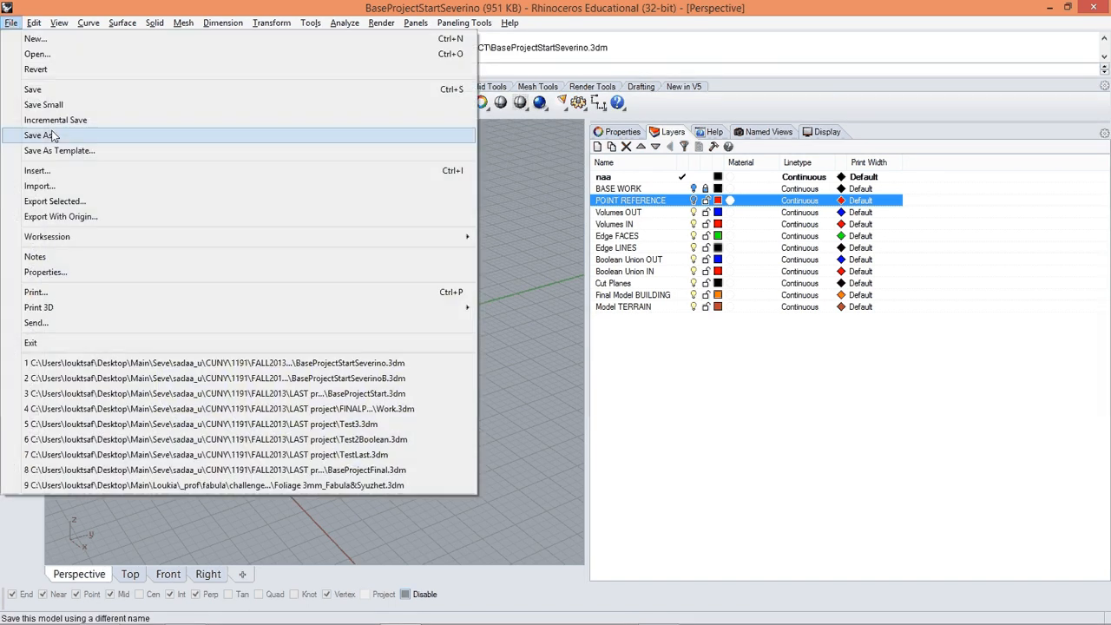
click(41, 134)
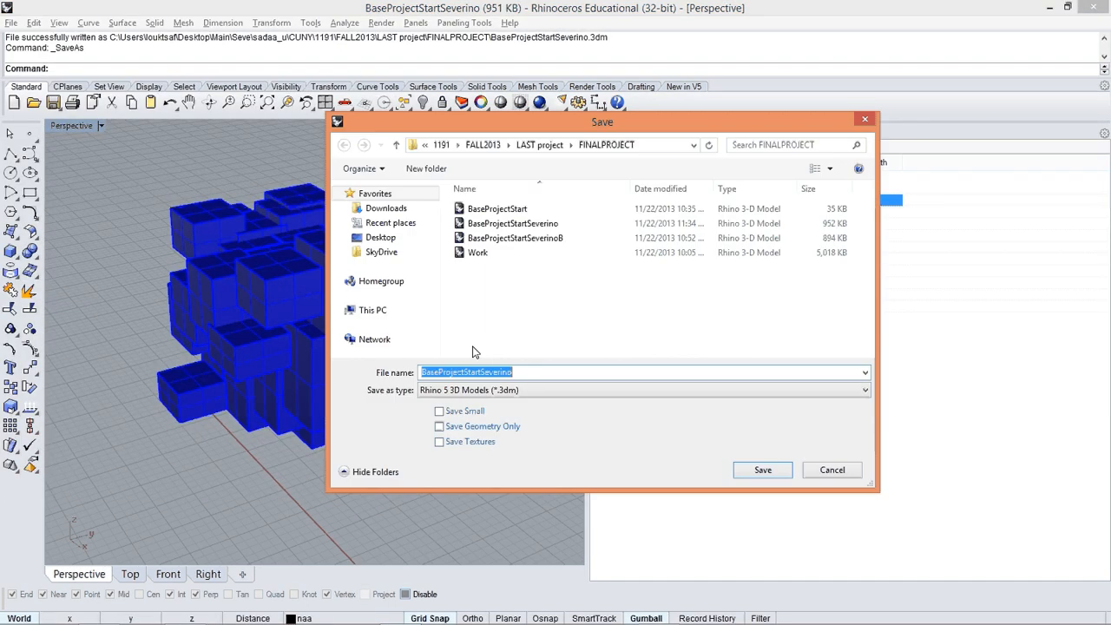
click(525, 372)
text(B)
key(Return)
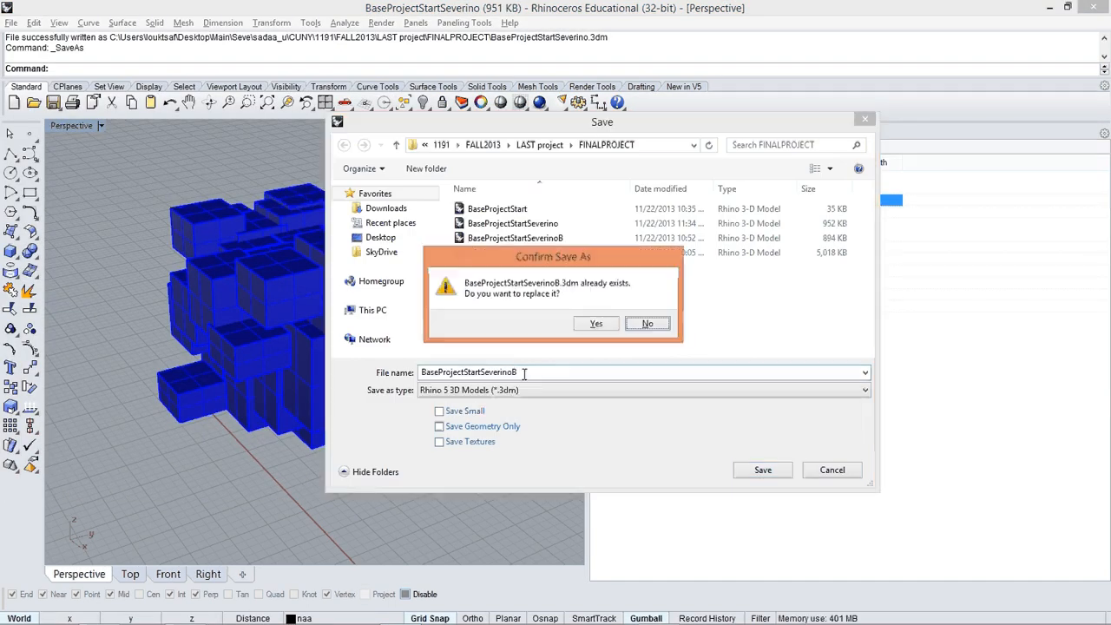
click(593, 323)
Run OffsetSrf on all the blue volumes and flip all offset directions so they point inward.
right_drag(557, 388, 310, 355)
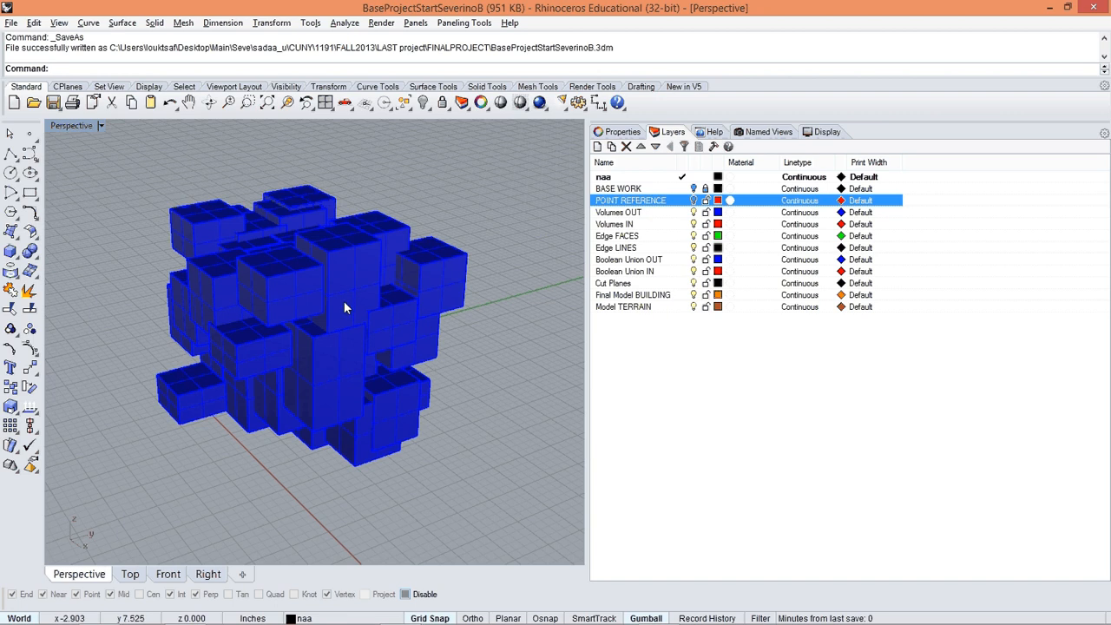
right_drag(343, 300, 349, 300)
drag(105, 151, 520, 526)
text(OffsetS)
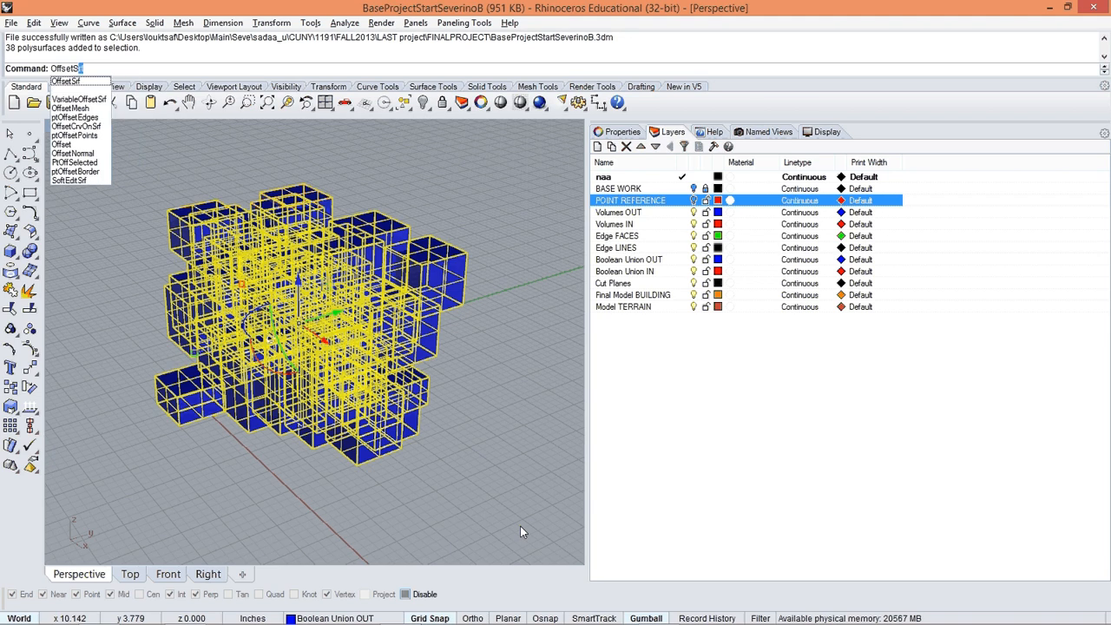
text(rf)
key(Return)
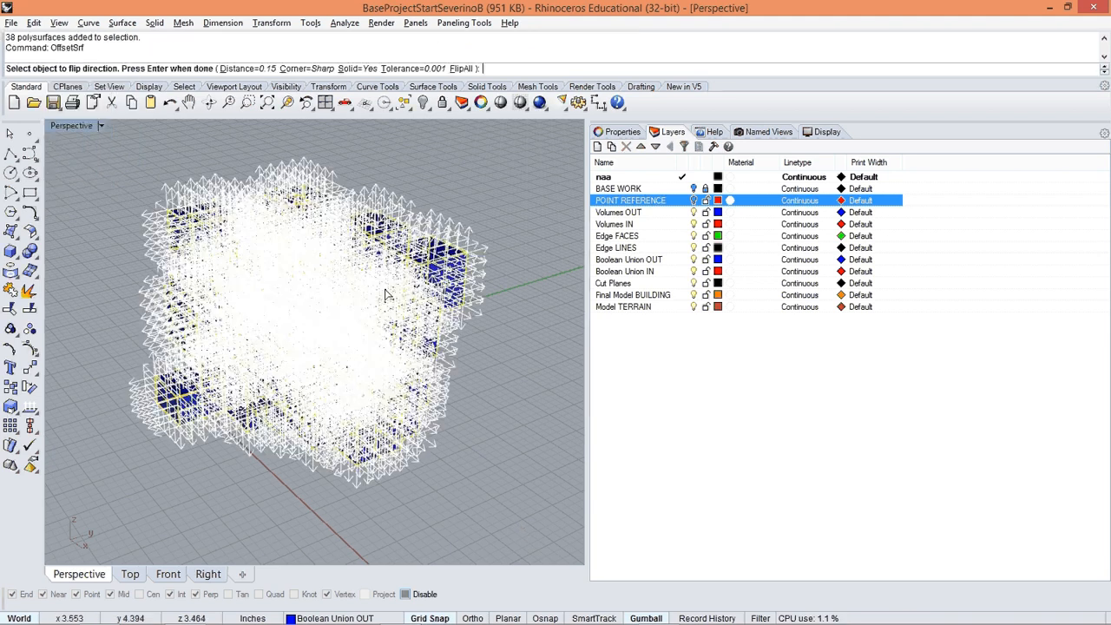
scroll(388, 295, up, 8)
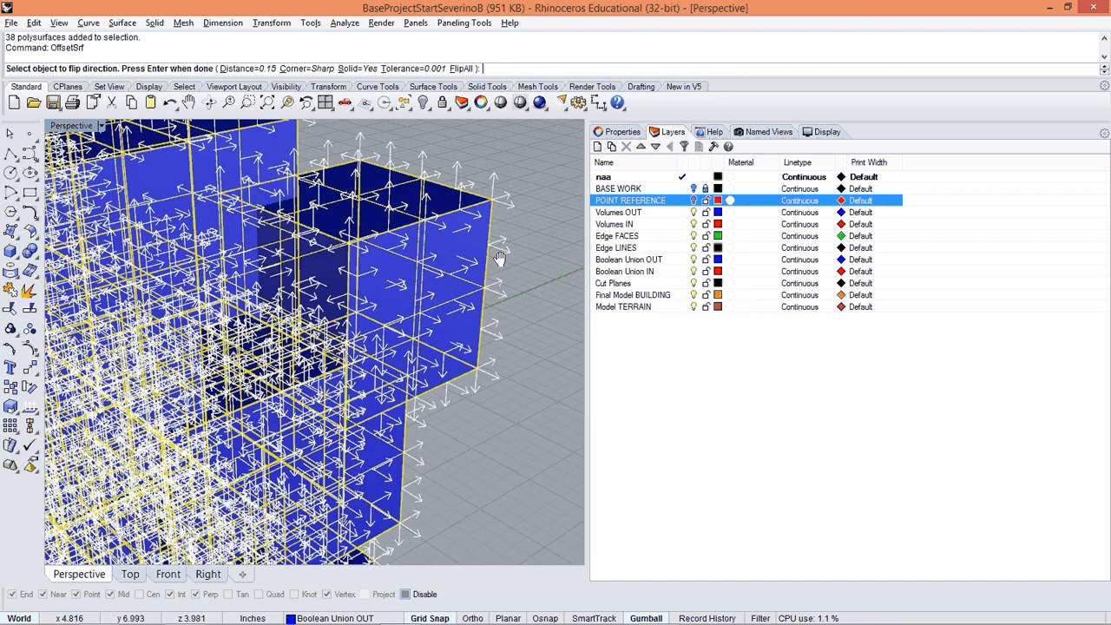
shift+right_drag(499, 258, 429, 261)
scroll(427, 256, up, 6)
scroll(425, 257, down, 4)
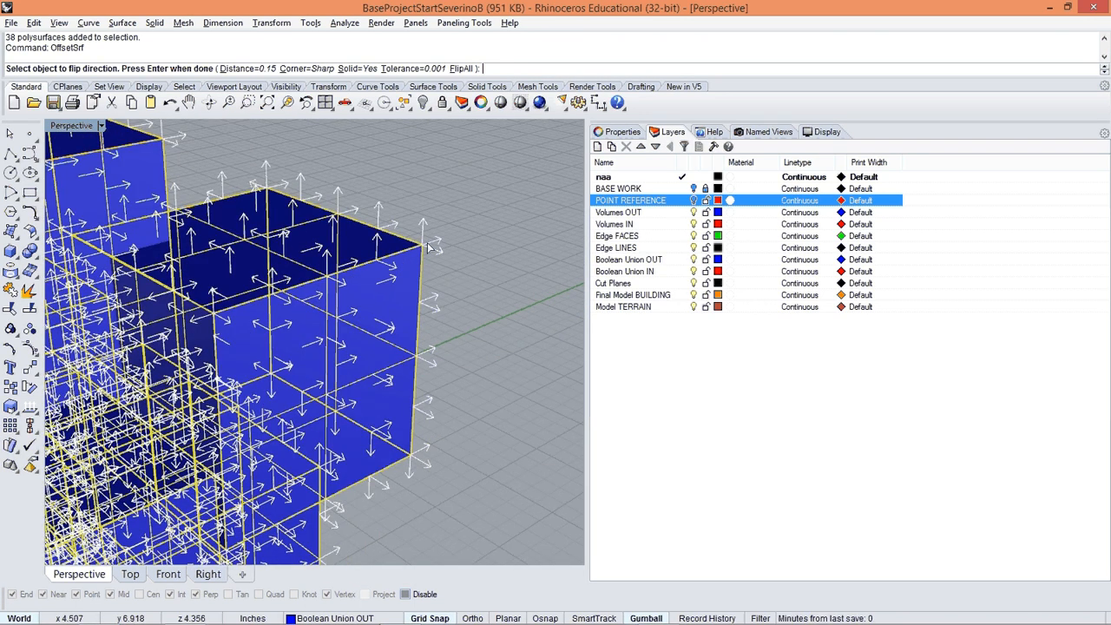
scroll(443, 240, up, 3)
scroll(433, 230, down, 3)
click(461, 69)
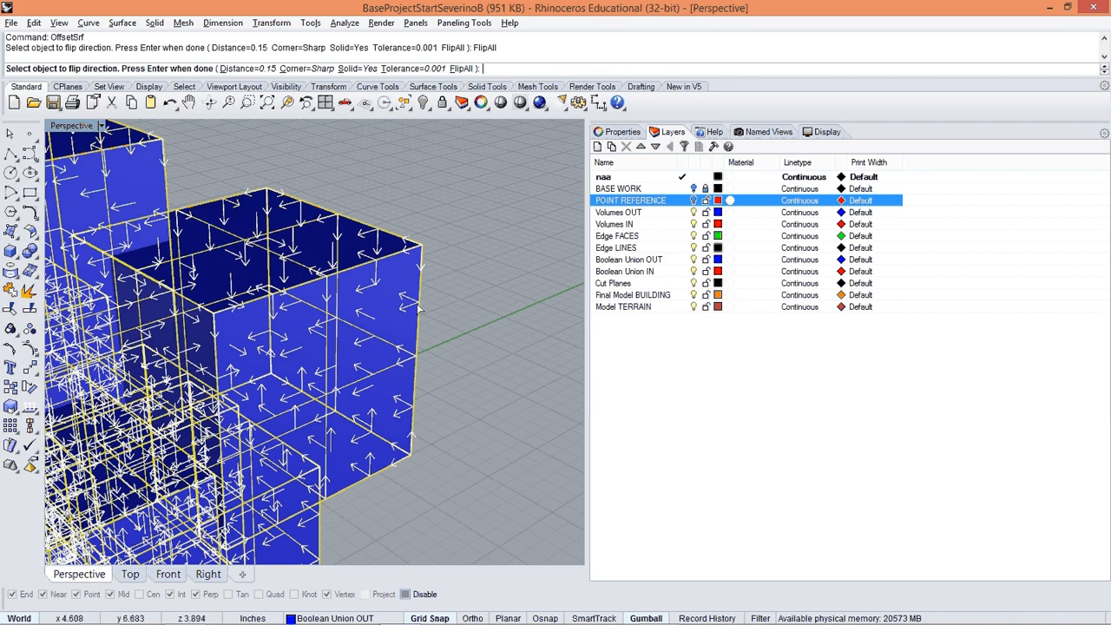
Set the offset distance to 0.15, complete the inward offset and clear the selection.
click(265, 73)
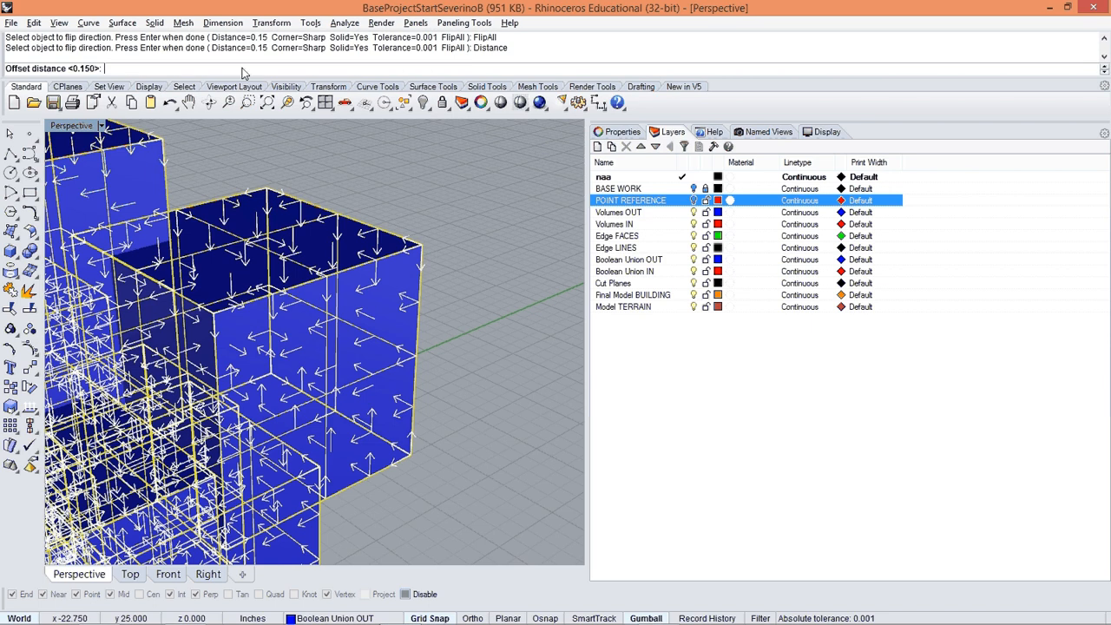
text(0.15)
key(Return)
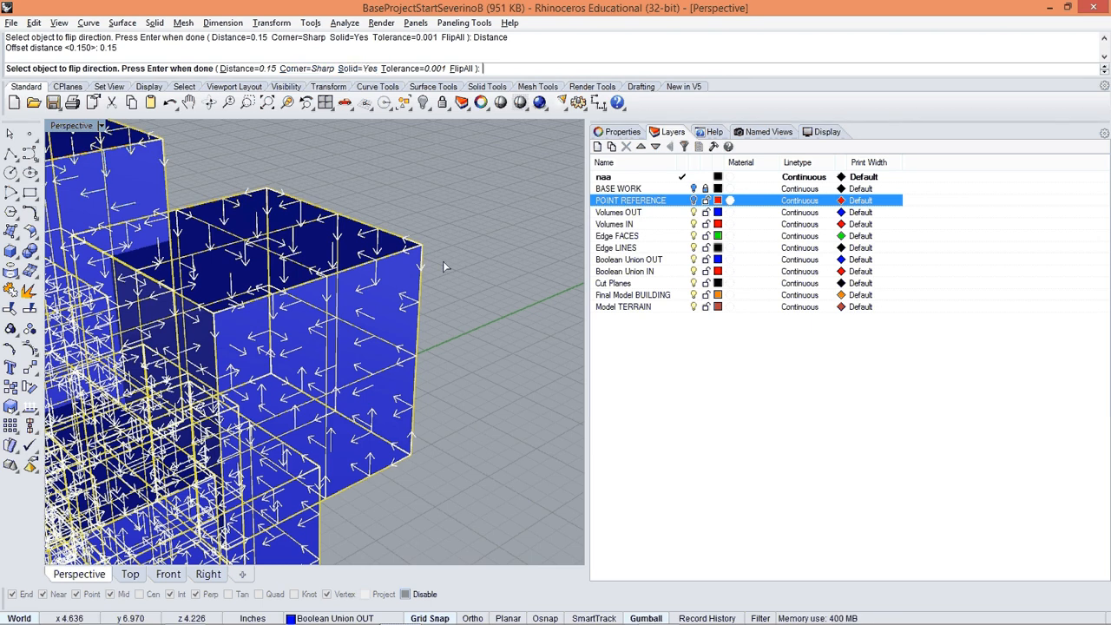
key(Return)
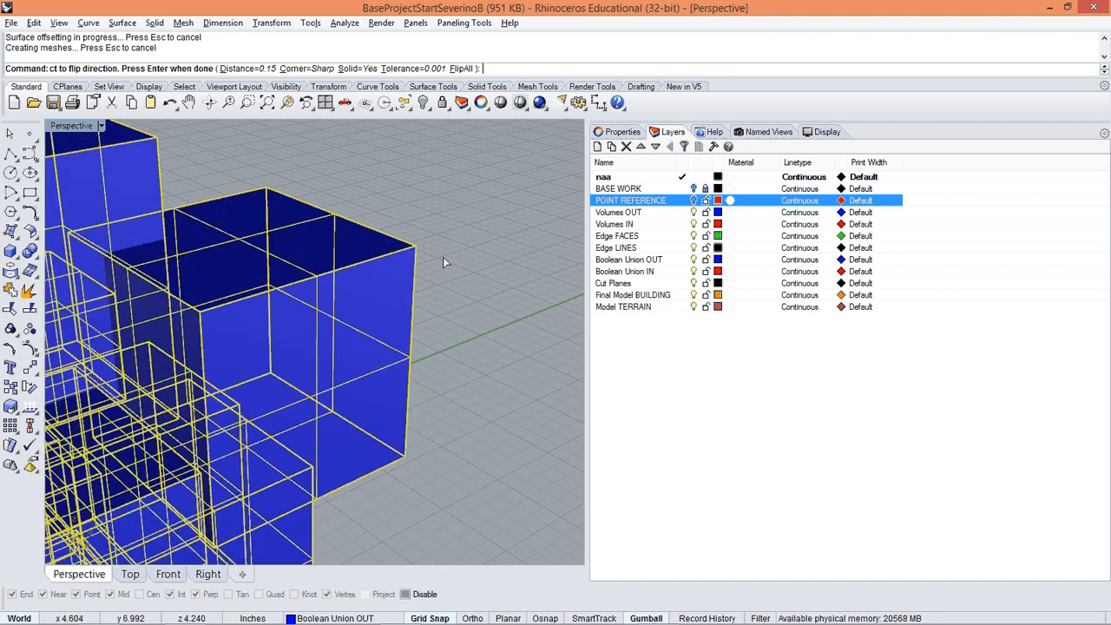
click(473, 215)
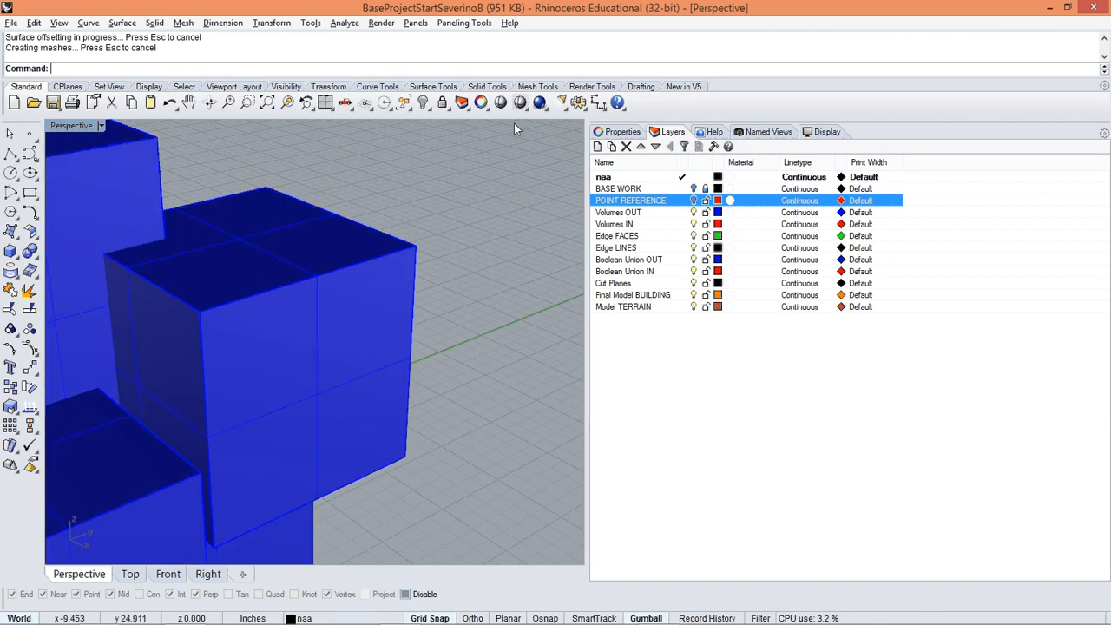
Switch the Perspective viewport to Wireframe and examine the offset volumes inside the original blue ones.
right_click(521, 104)
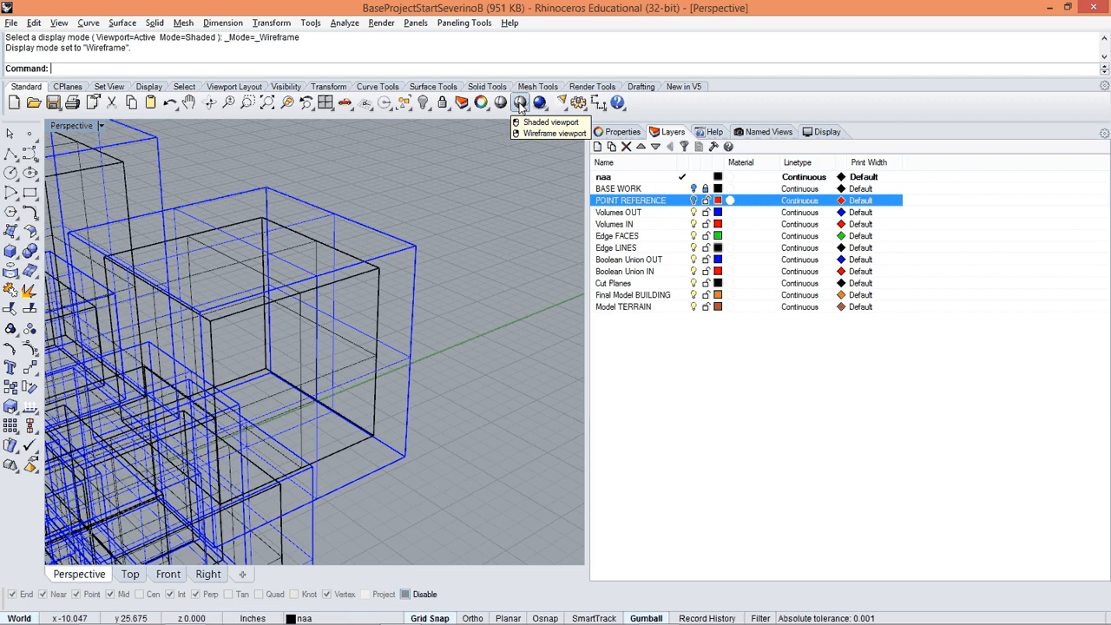
scroll(448, 258, down, 5)
right_drag(442, 256, 379, 276)
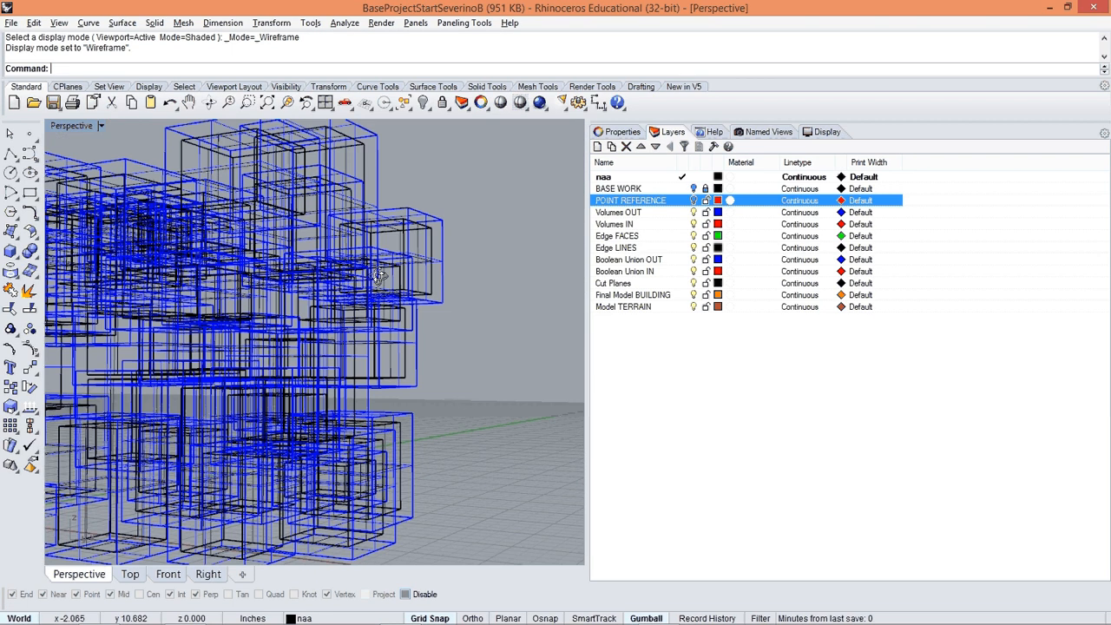
scroll(379, 275, up, 6)
click(383, 230)
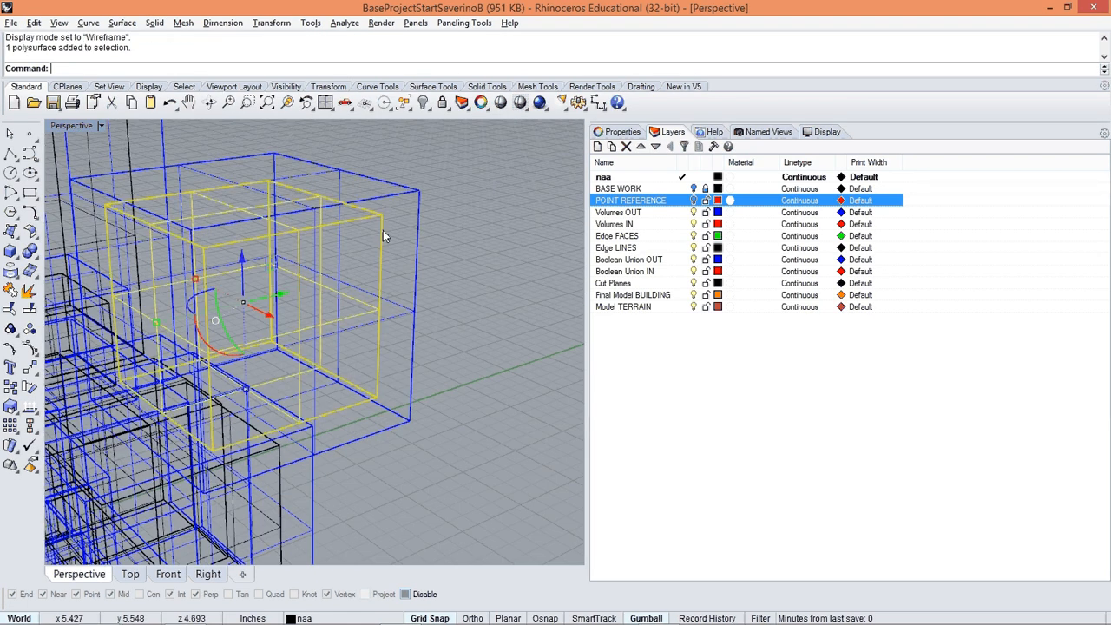
key(Escape)
scroll(411, 304, down, 5)
right_drag(414, 315, 398, 302)
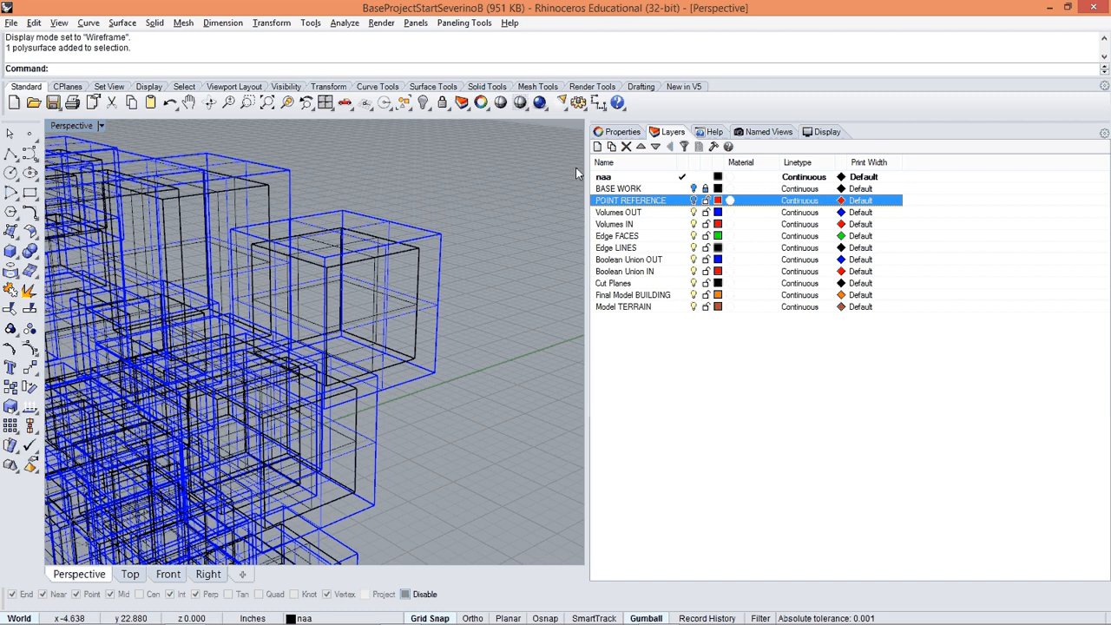
right_drag(342, 295, 345, 298)
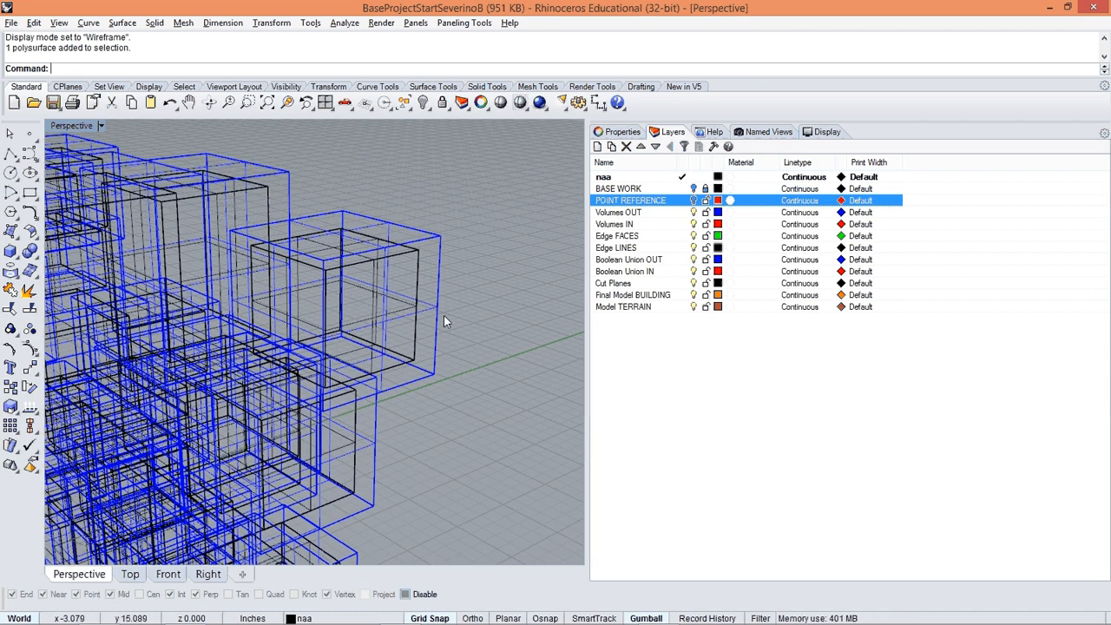
Select all objects on the naa layer and move them to the Boolean Union IN layer.
right_click(613, 178)
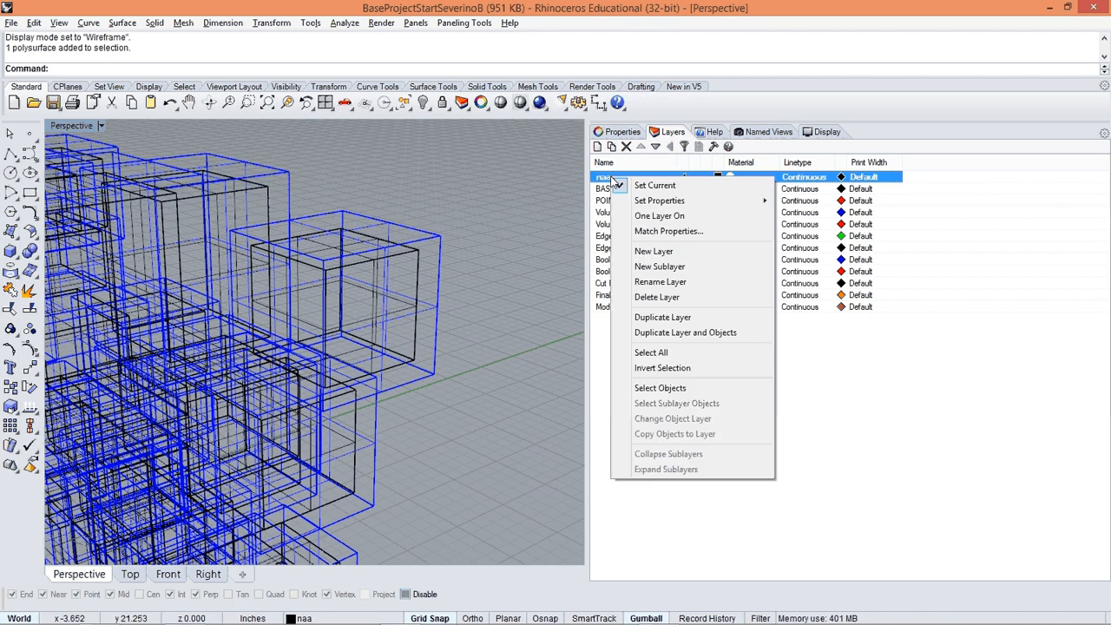
click(659, 388)
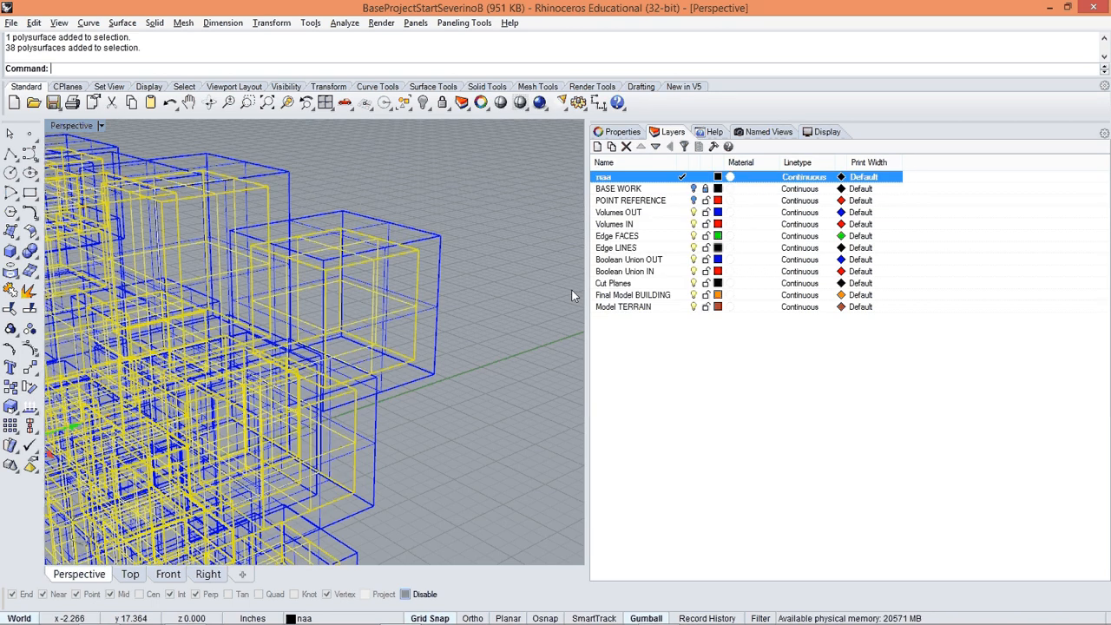
right_click(639, 272)
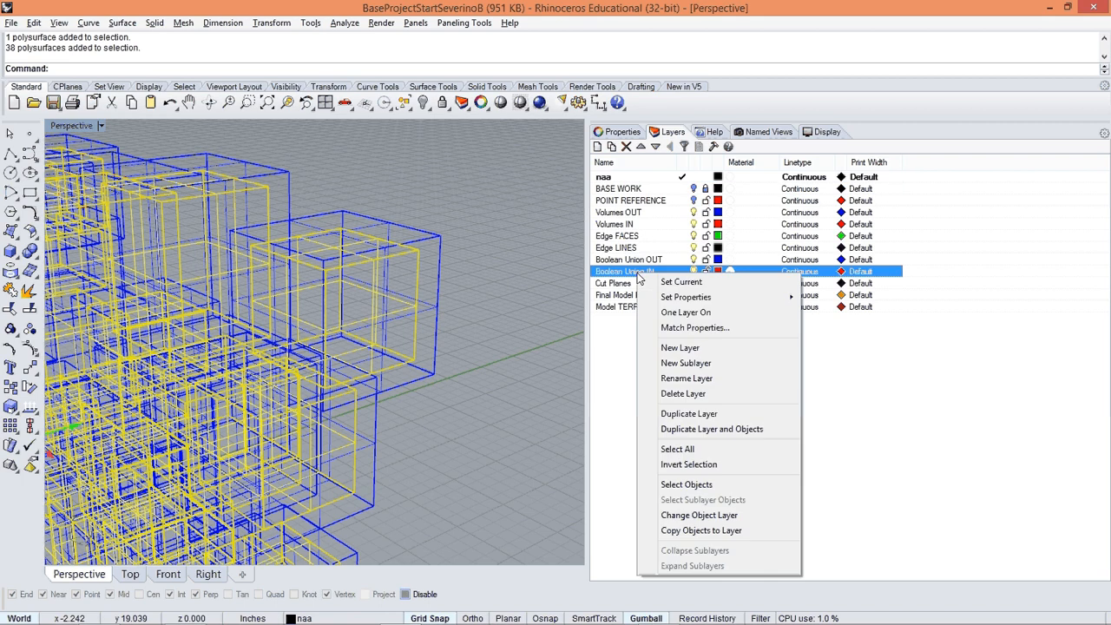
click(692, 516)
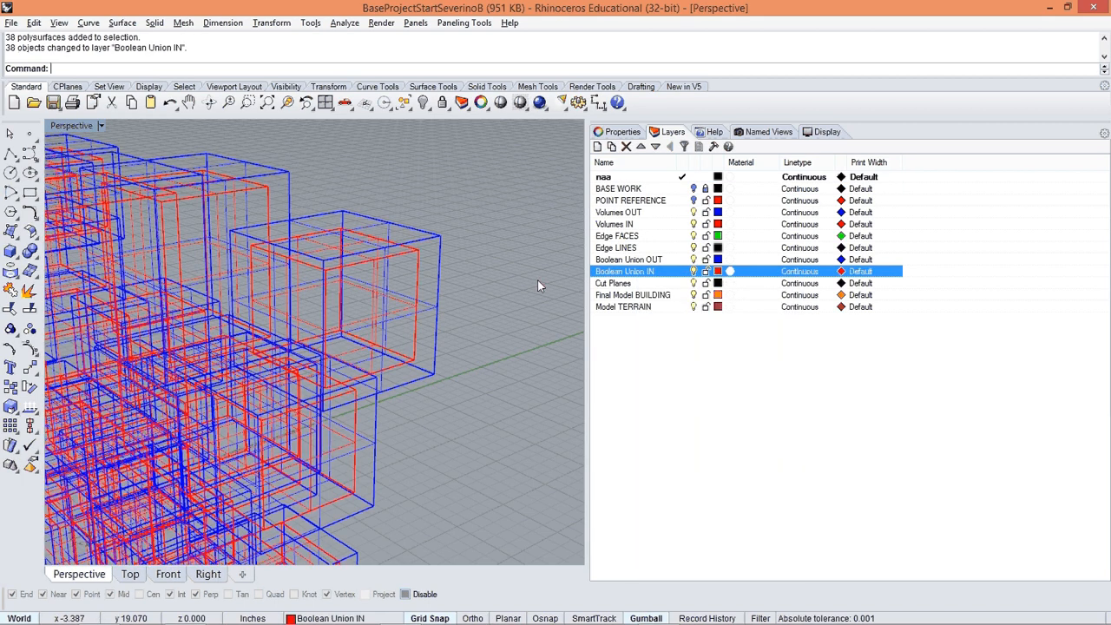
Toggle the Boolean Union IN and Boolean Union OUT layers off and on to compare the inner and outer volumes.
right_drag(537, 280, 406, 297)
click(693, 272)
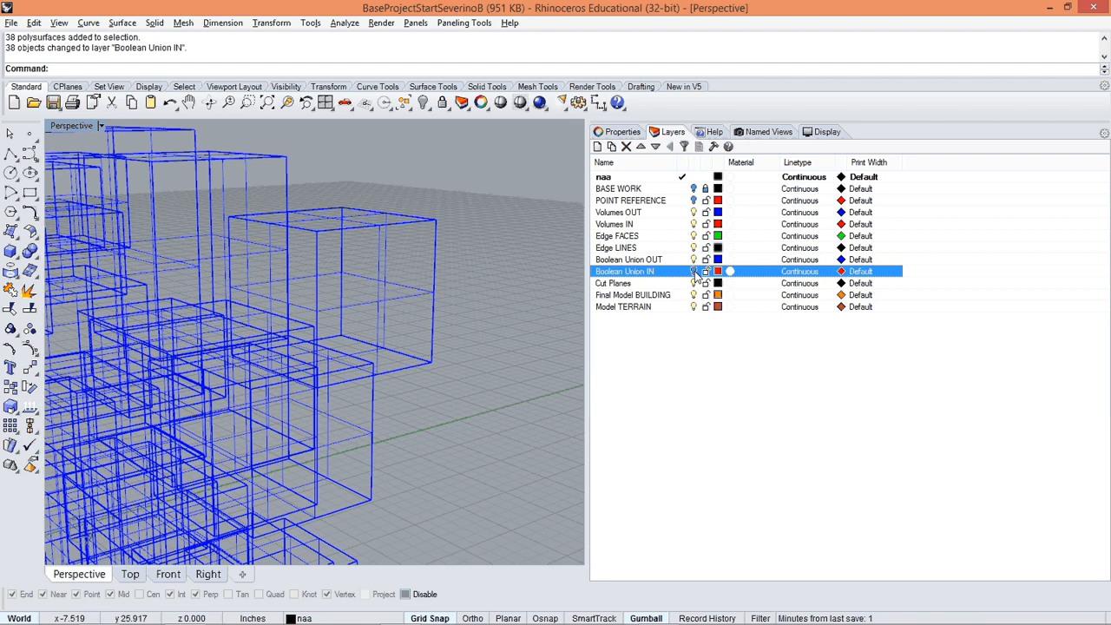
click(693, 271)
click(694, 260)
click(693, 260)
click(693, 260)
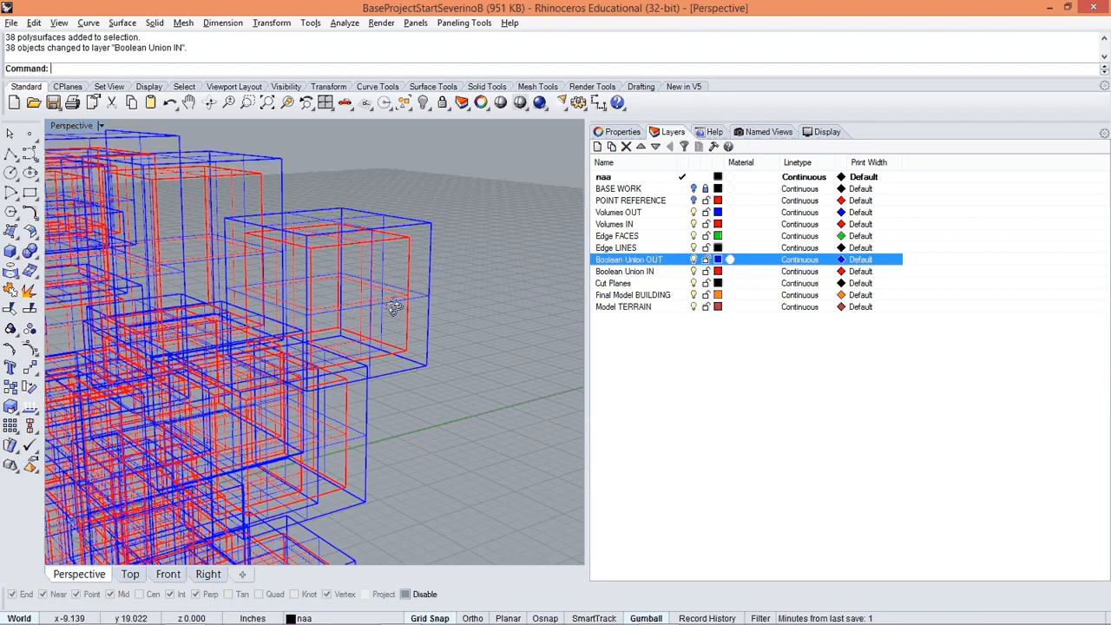
scroll(390, 322, down, 6)
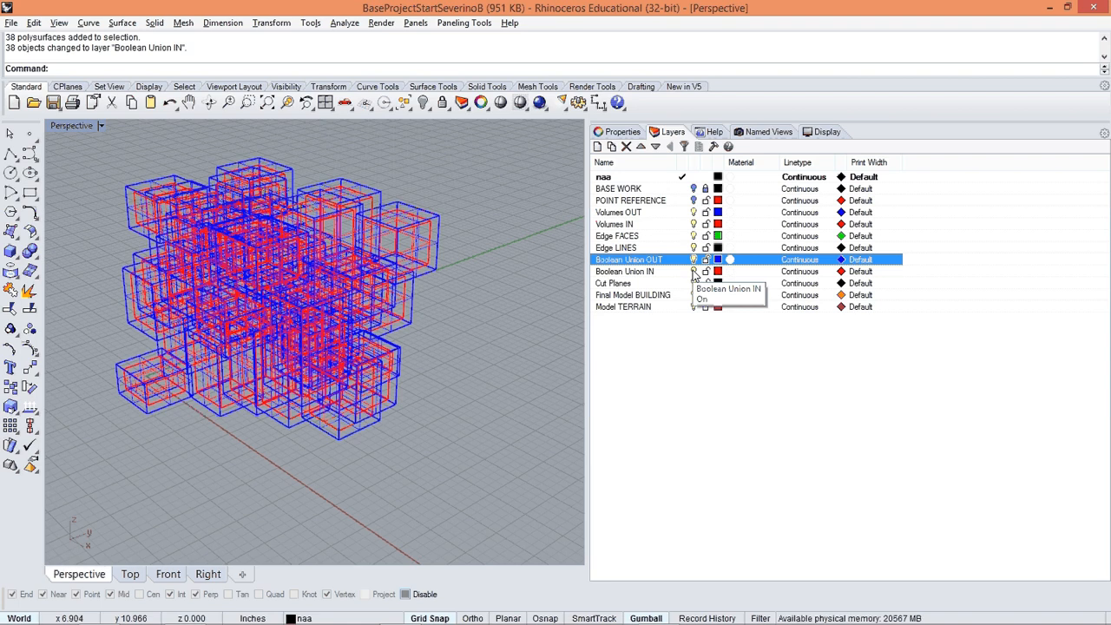
Hide the Boolean Union IN layer and merge all the blue outer volumes with BooleanUnion.
click(693, 271)
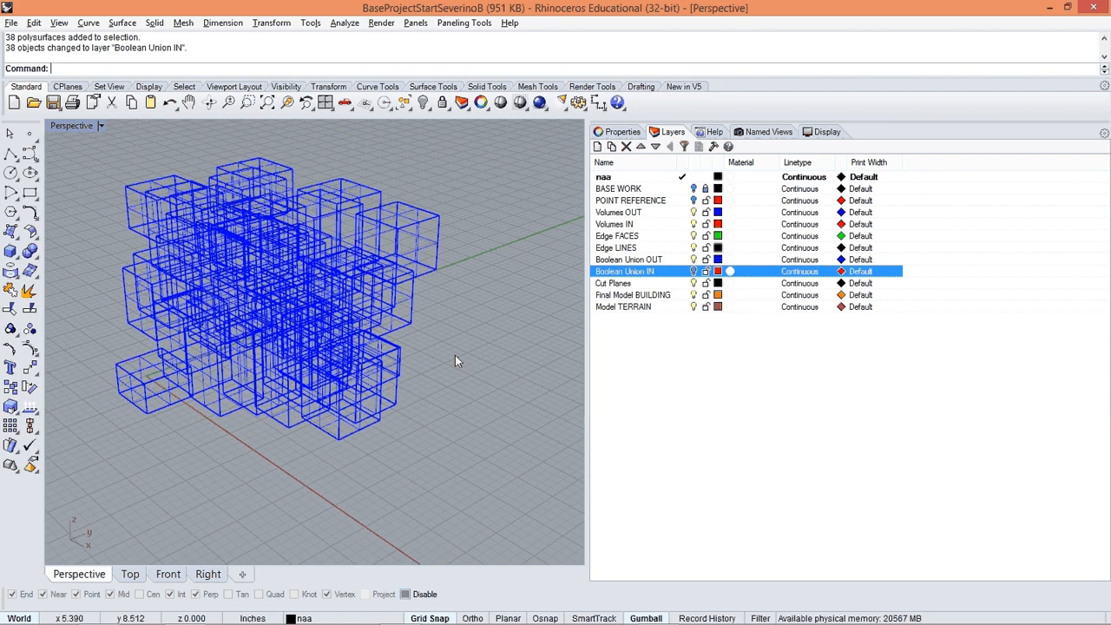
scroll(455, 354, down, 4)
scroll(329, 337, up, 1)
drag(419, 495, 421, 497)
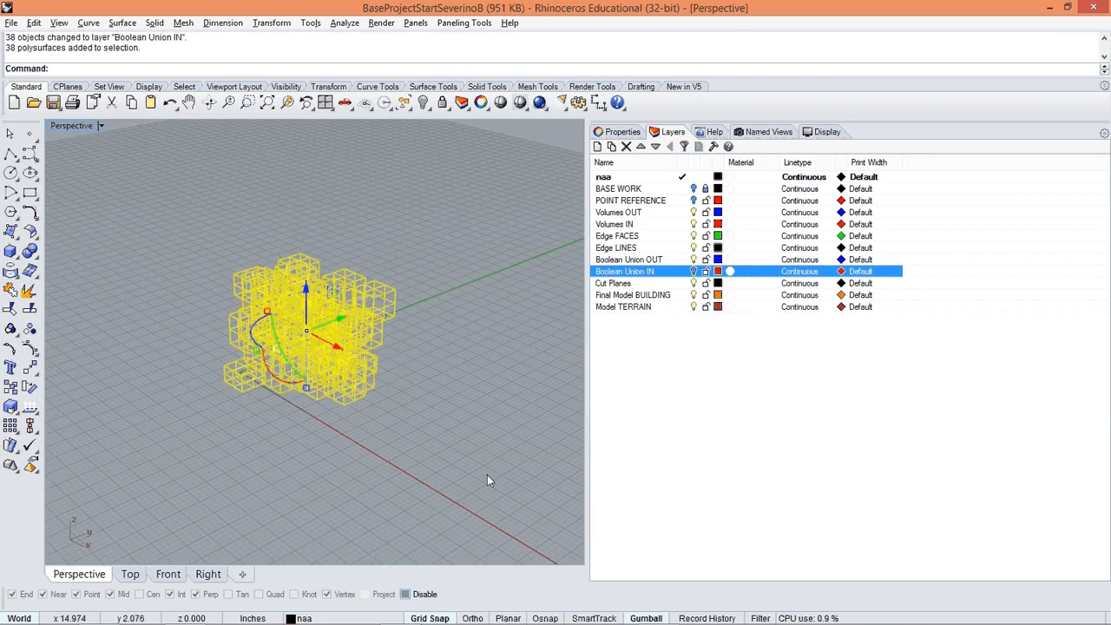
text(BooleanUnion)
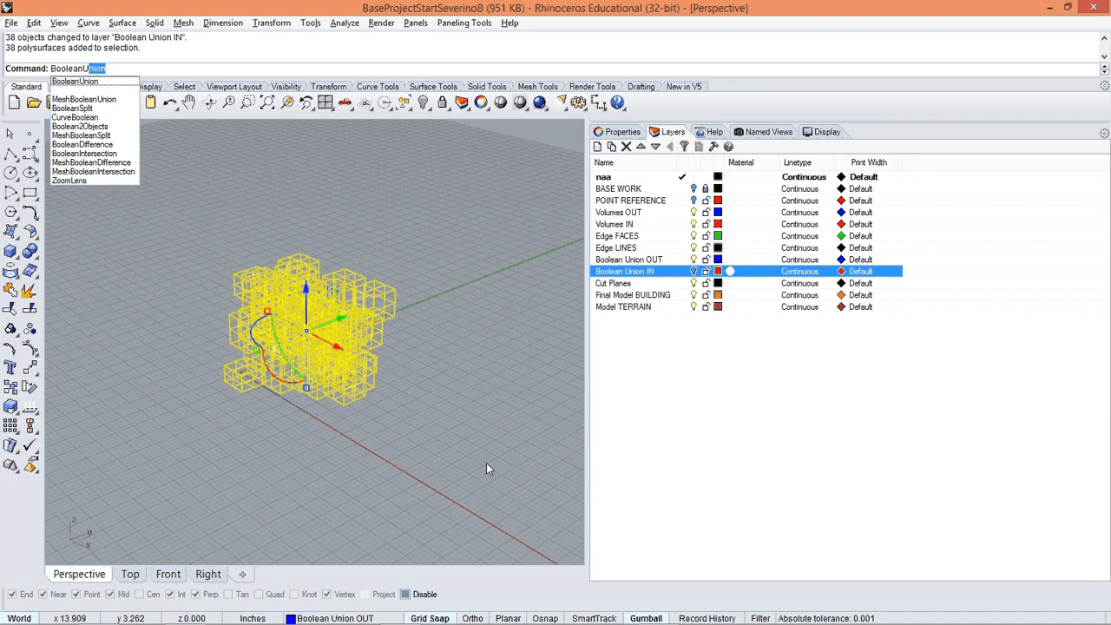
key(Return)
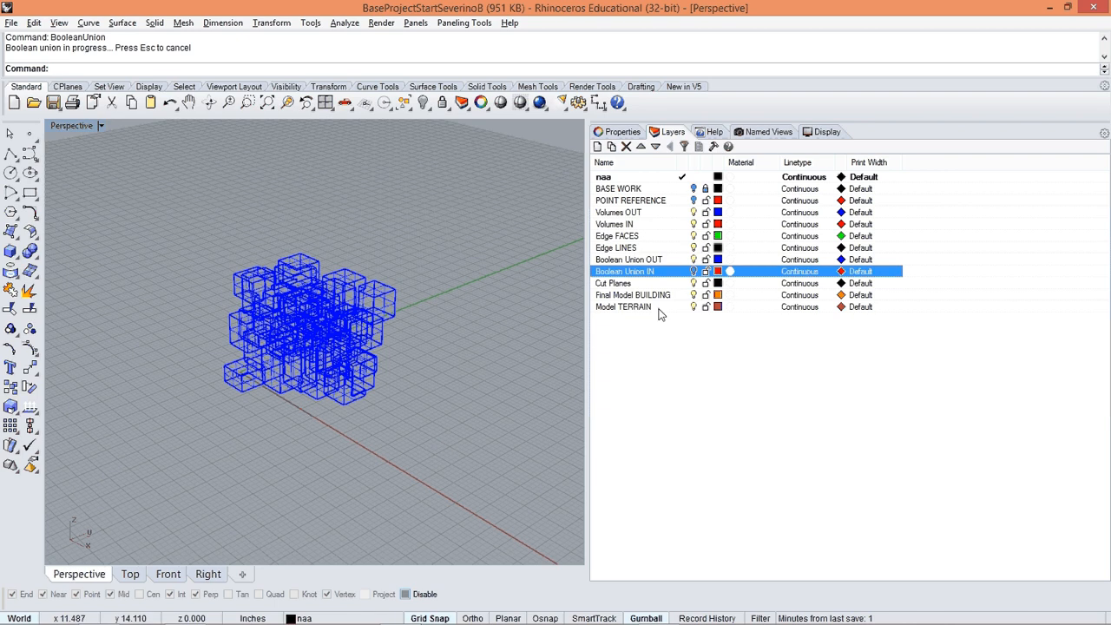
With only the Boolean Union IN layer shown instead of Boolean Union OUT, merge all inner volumes with BooleanUnion and hide that layer.
click(693, 259)
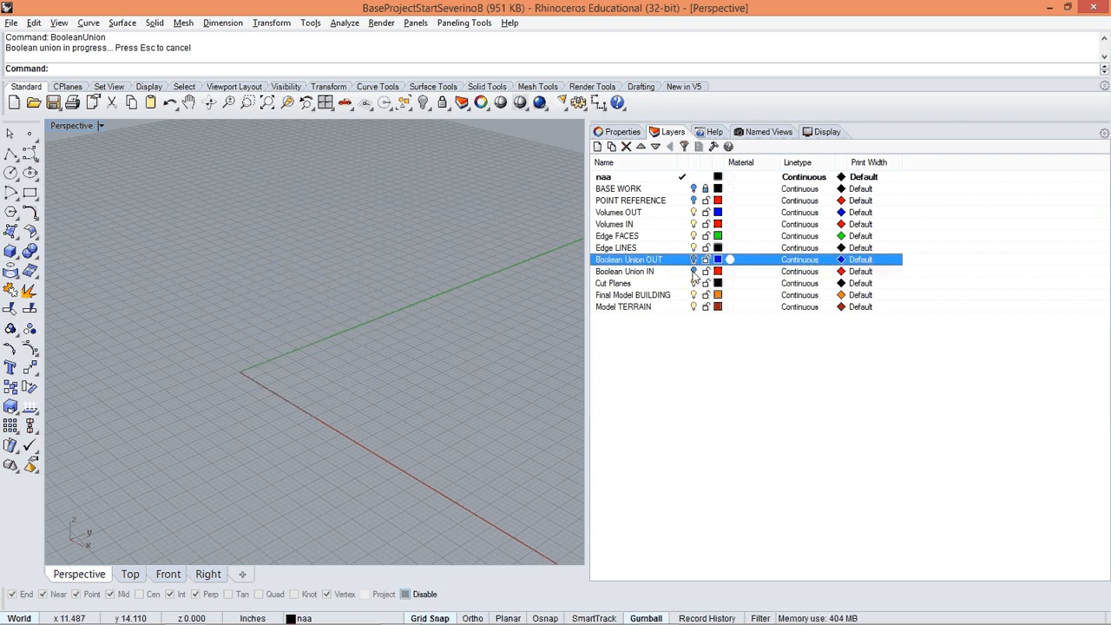
click(693, 271)
drag(198, 227, 503, 523)
text(BooleanUnion)
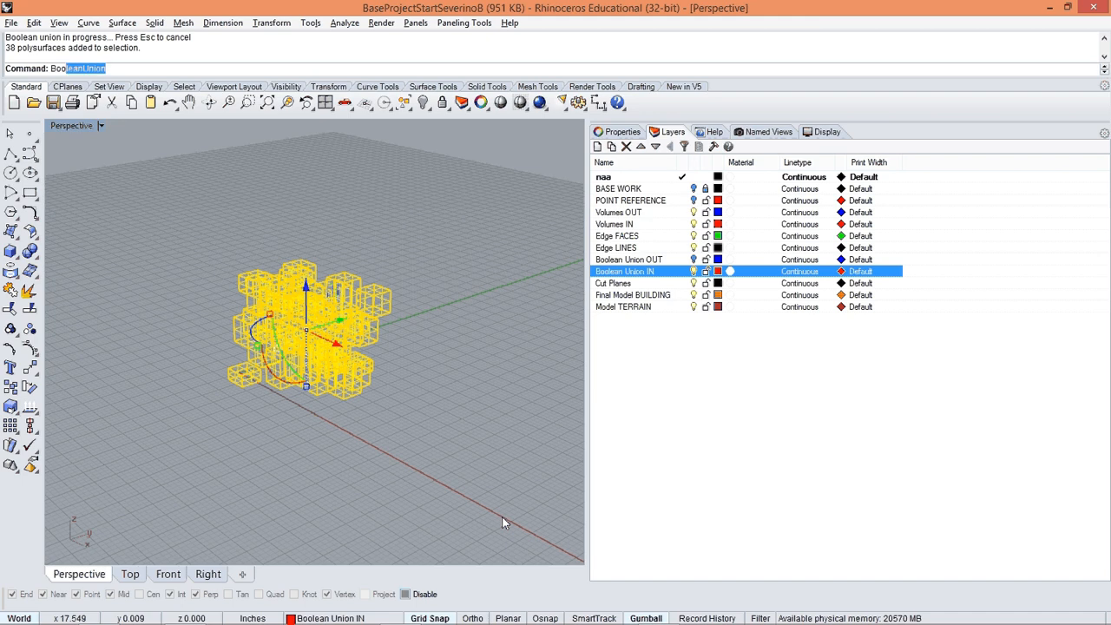
key(Return)
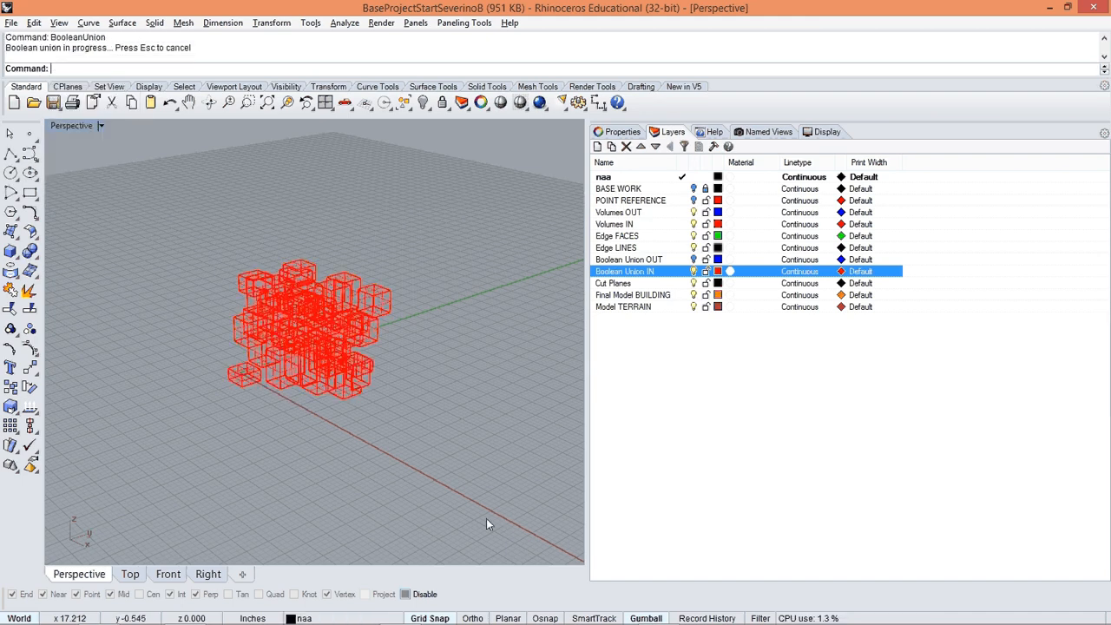
click(693, 270)
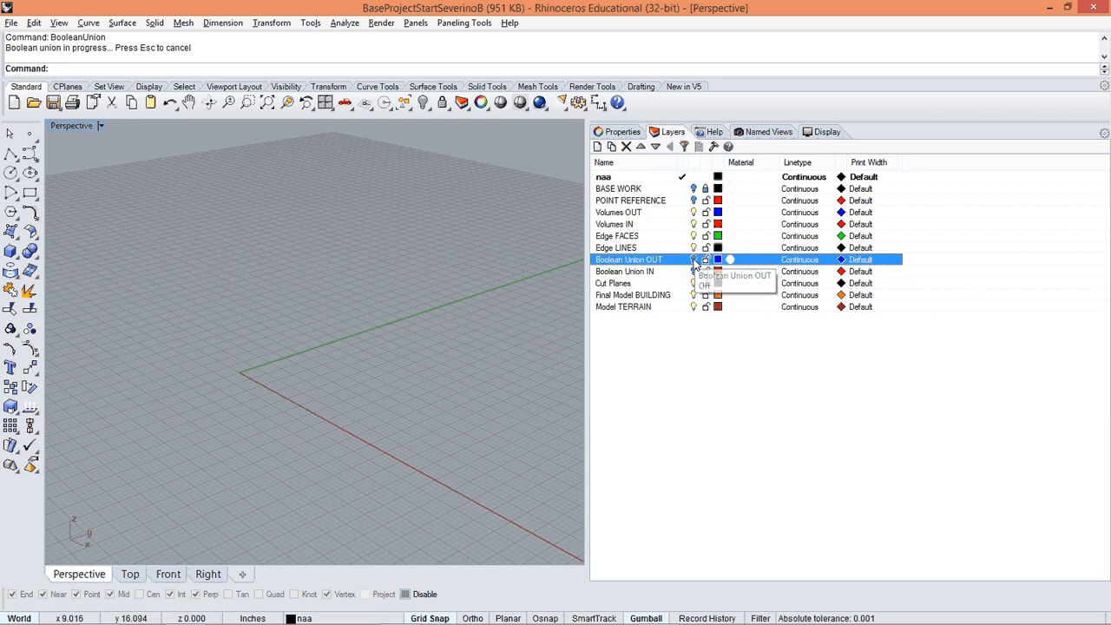
Turn on the Boolean Union OUT and Boolean Union IN layers to view the outer and inner volumes together.
click(693, 260)
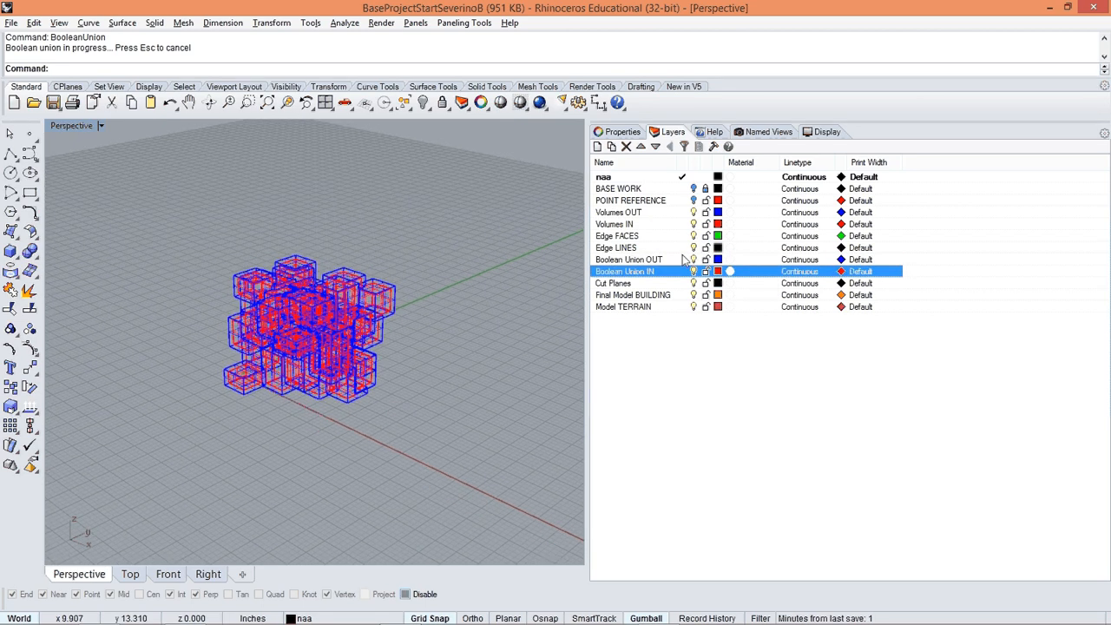
right_drag(379, 404, 379, 434)
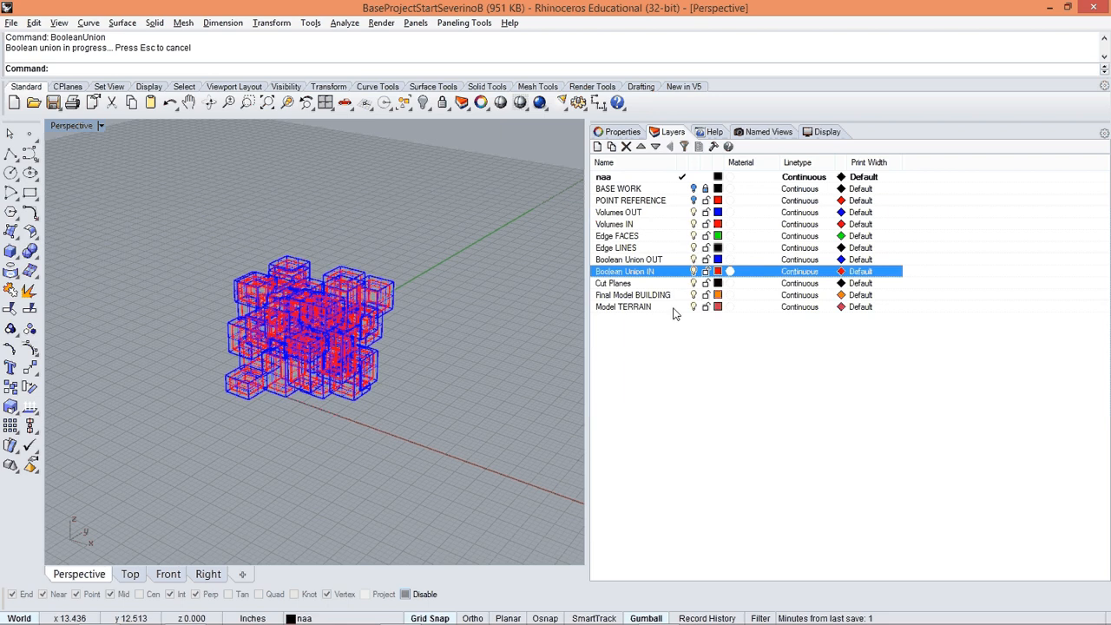
right_drag(518, 344, 439, 370)
scroll(354, 282, up, 2)
scroll(354, 281, up, 1)
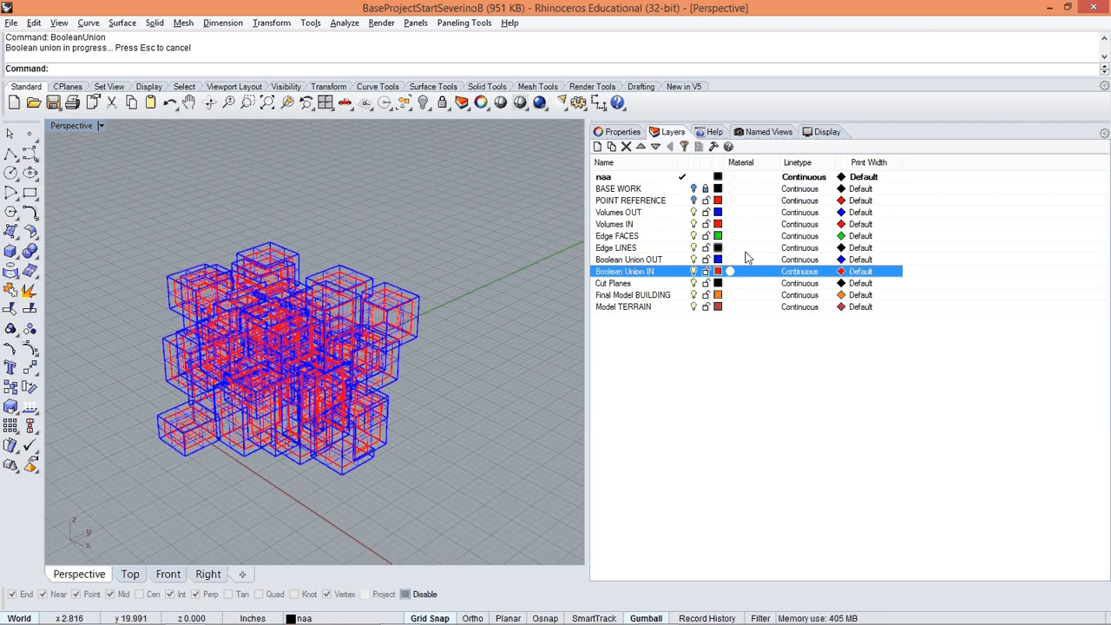
click(744, 260)
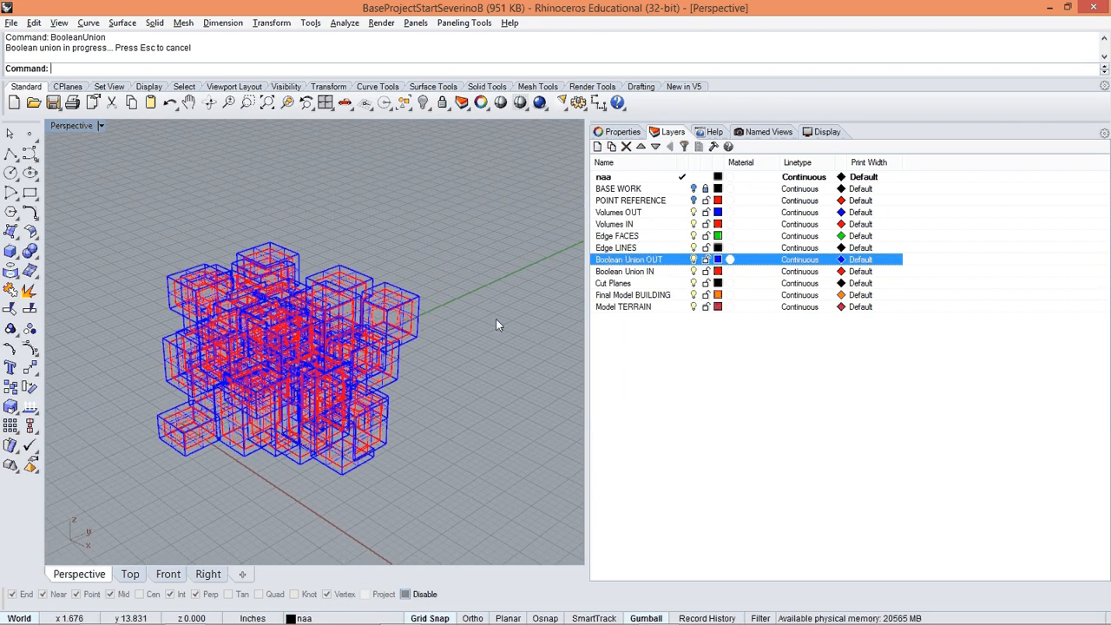
right_click(343, 267)
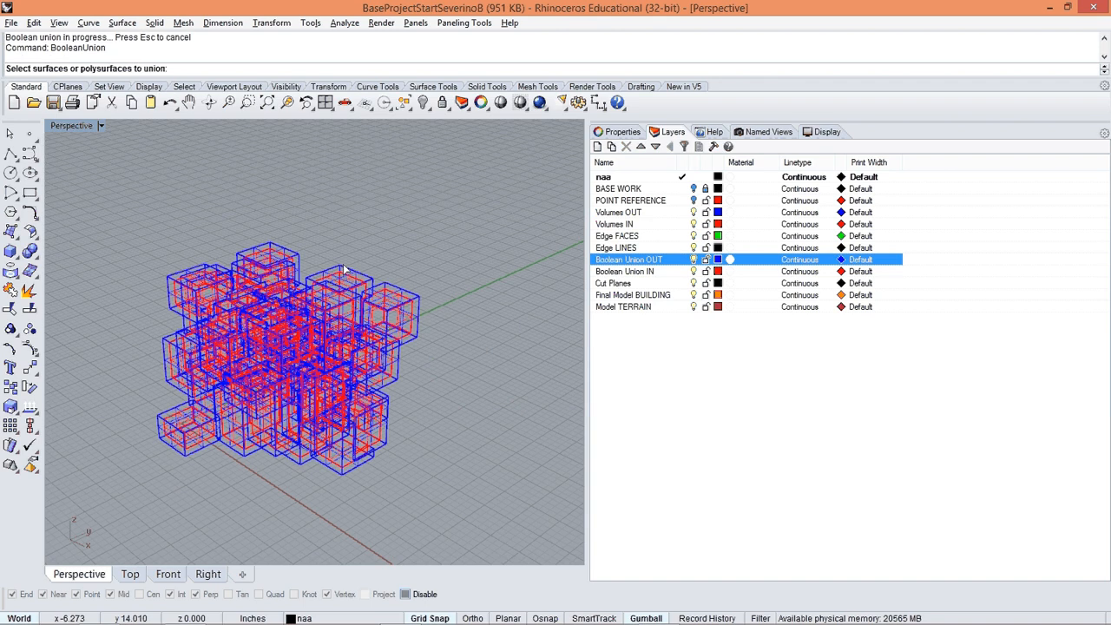
click(344, 266)
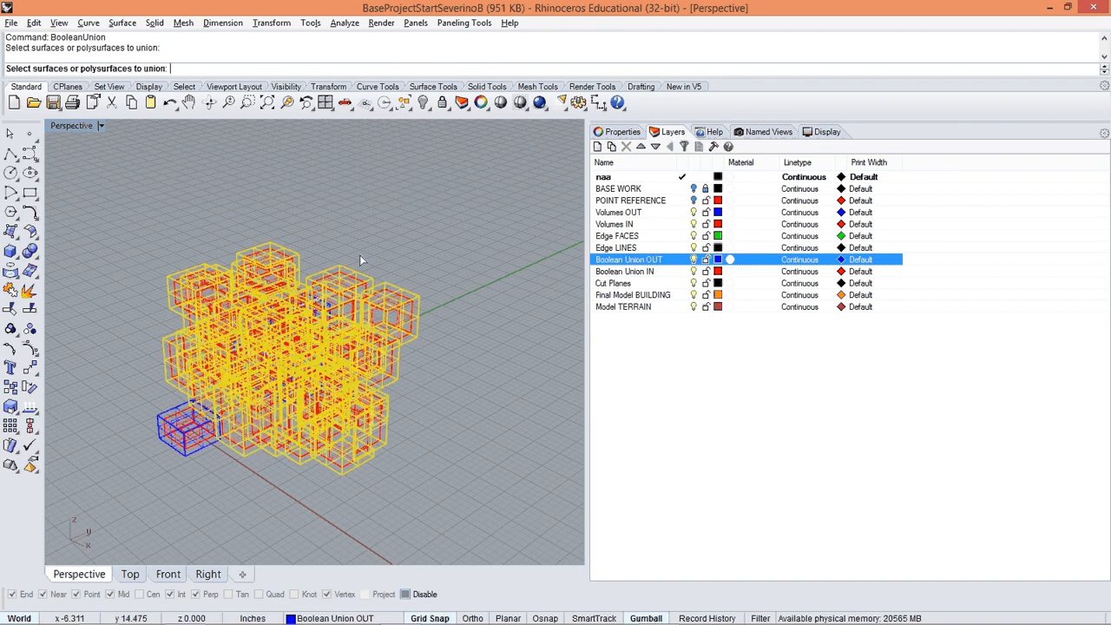
click(150, 438)
right_click(150, 434)
scroll(165, 438, up, 2)
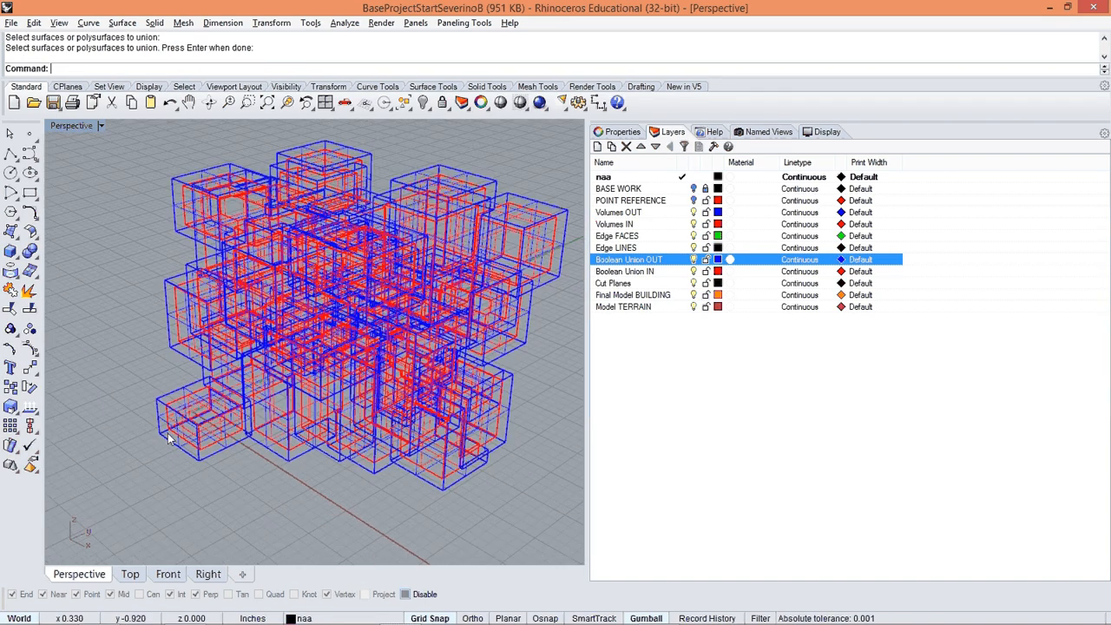
Check the detached corner box separately, and hide the large merged outer volume of the building.
click(158, 435)
right_drag(201, 464, 213, 493)
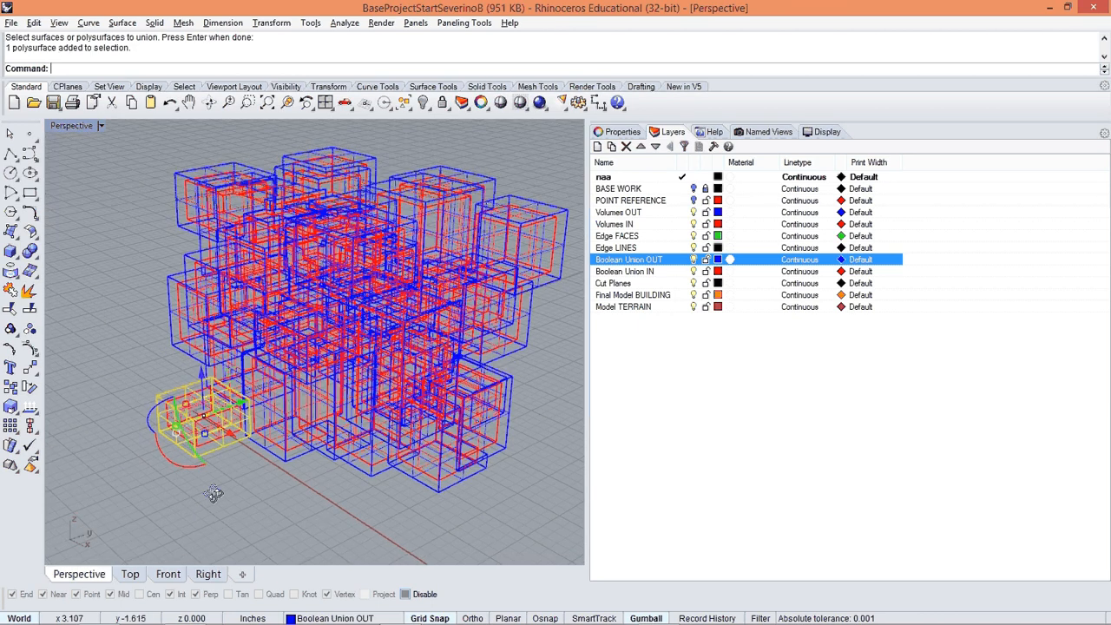
click(213, 493)
click(349, 150)
scroll(356, 161, down, 2)
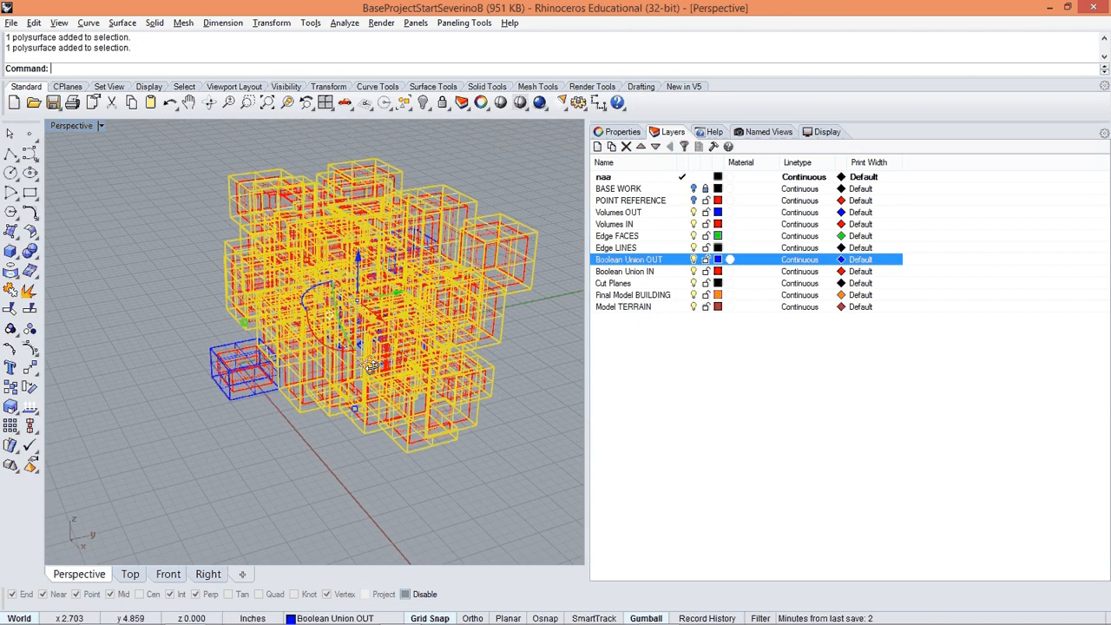
right_drag(394, 338, 425, 399)
text(h)
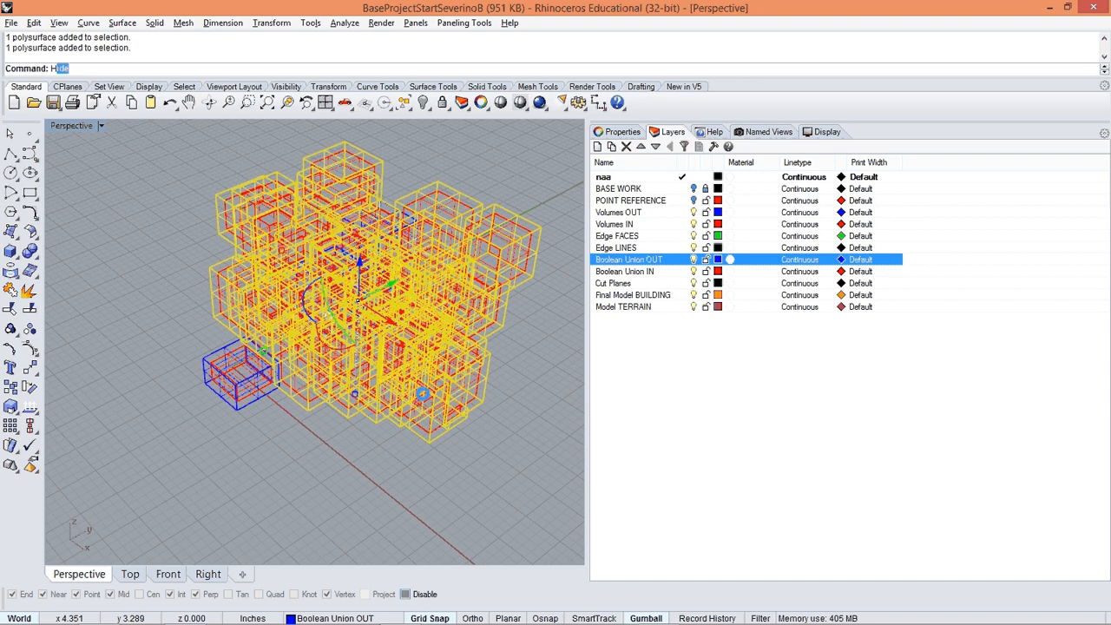
key(Return)
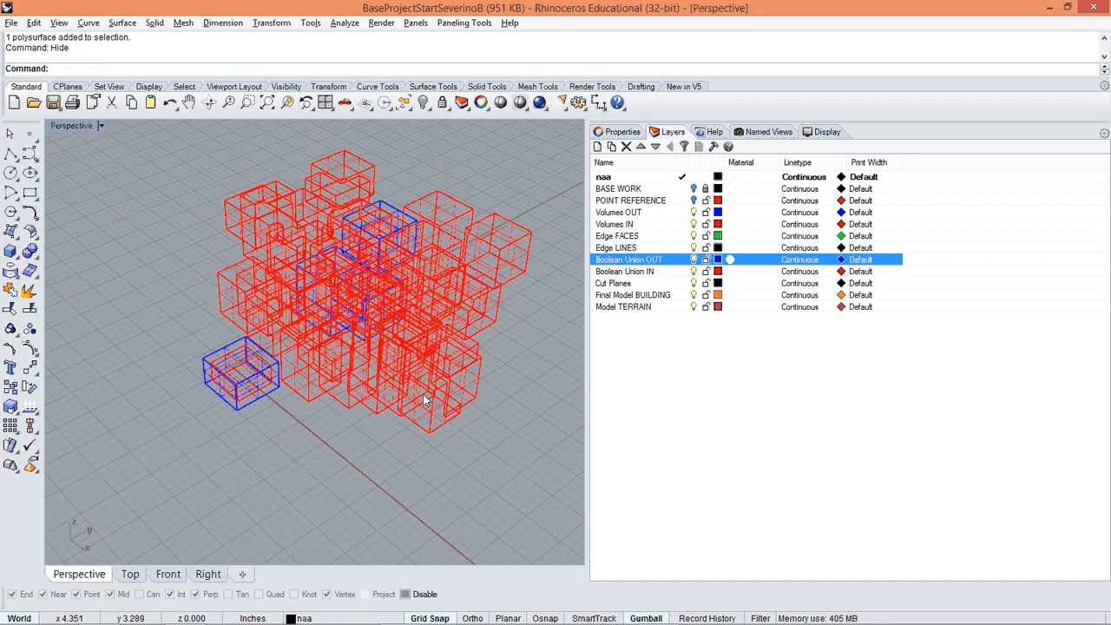
Examine the remaining blue outer volumes by selecting each one to see which boxes are detached from the main union.
right_drag(344, 418, 437, 391)
click(414, 388)
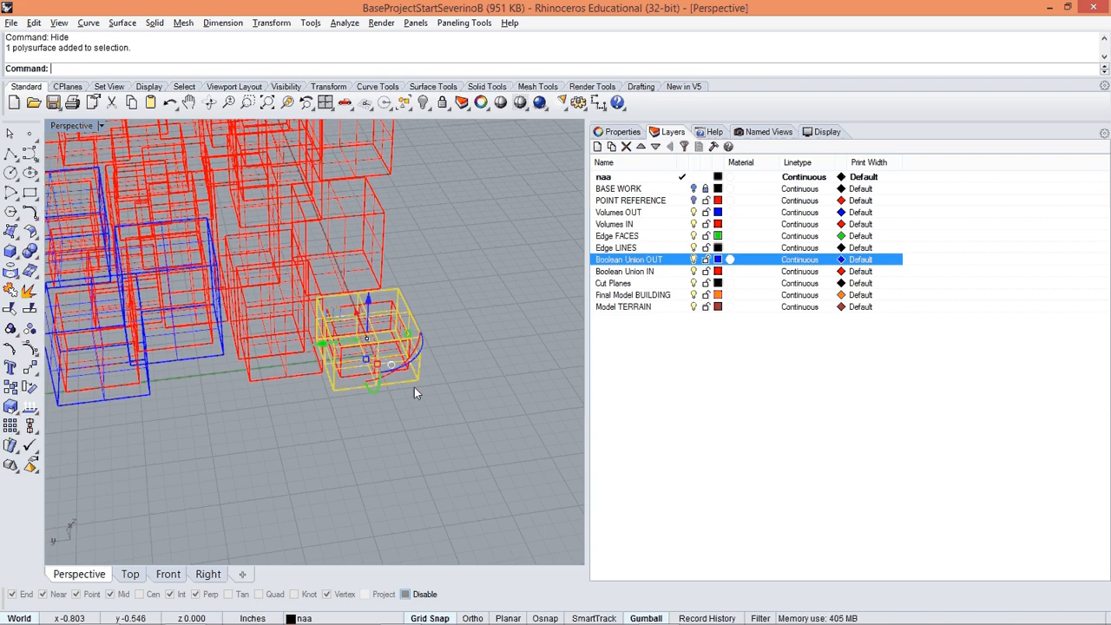
click(147, 395)
click(163, 426)
right_drag(165, 426, 230, 433)
click(138, 315)
click(146, 449)
right_drag(146, 450, 261, 434)
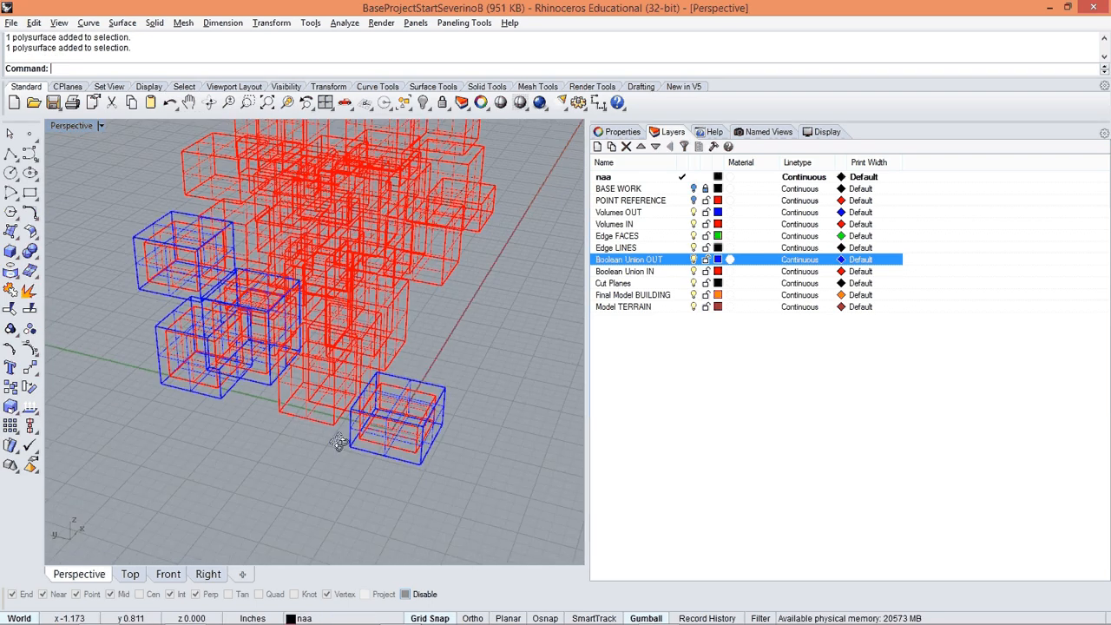
scroll(429, 417, up, 6)
click(428, 358)
click(485, 415)
scroll(485, 415, down, 5)
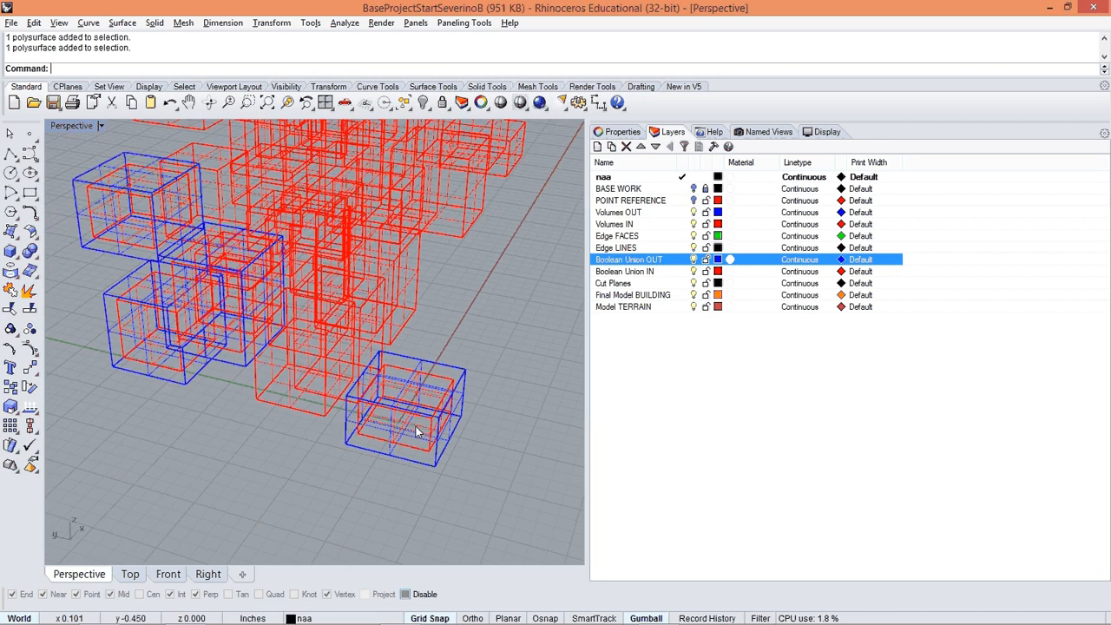
right_drag(486, 415, 416, 440)
scroll(312, 407, down, 5)
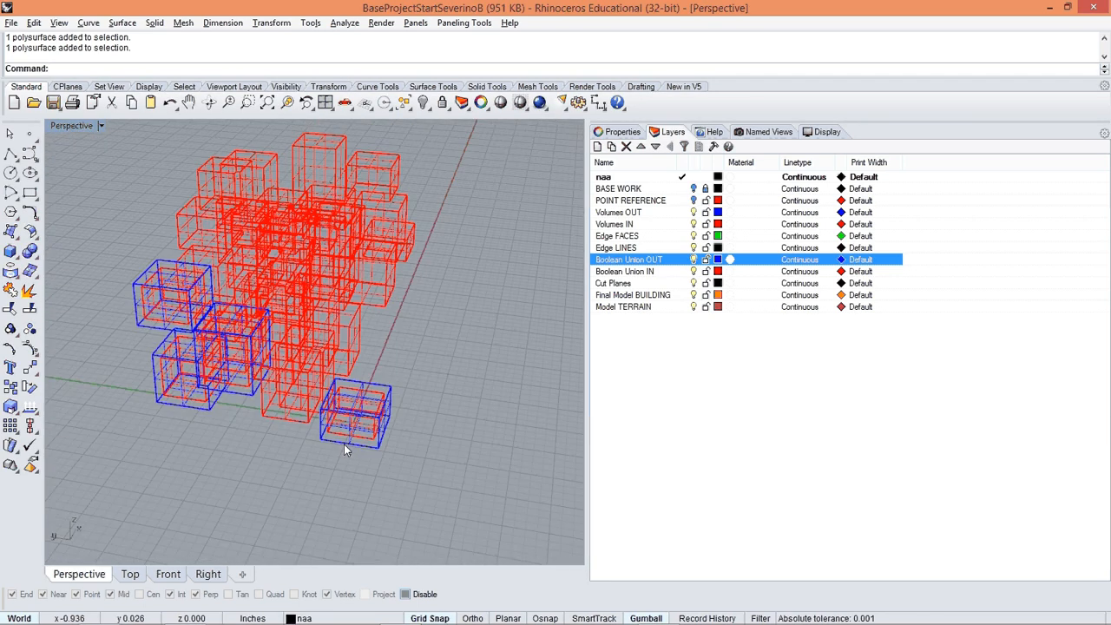
scroll(346, 445, up, 4)
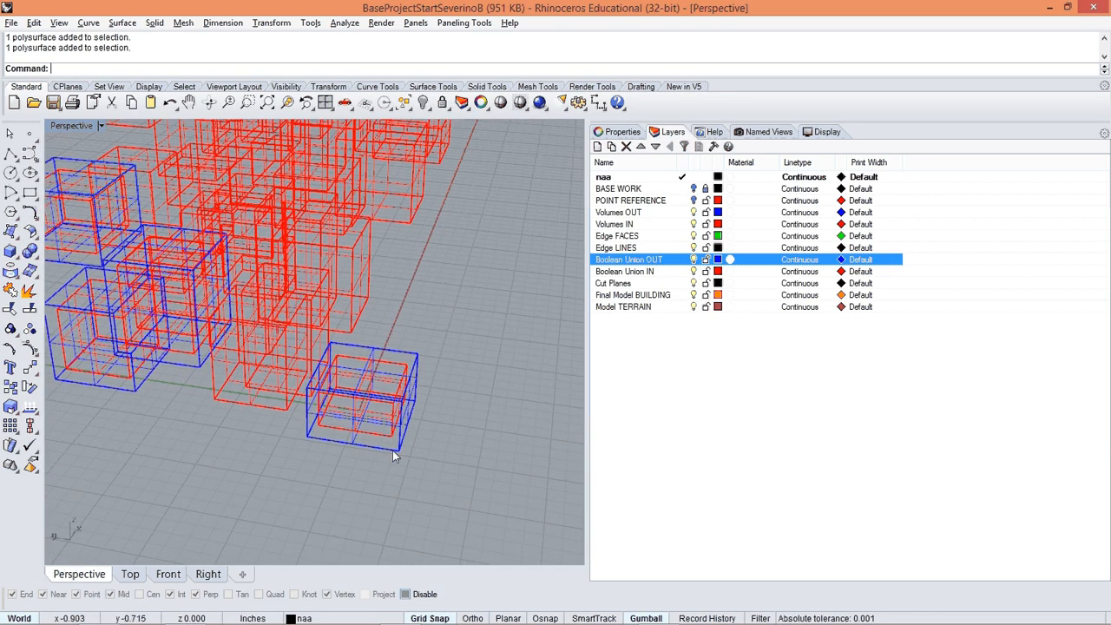
scroll(415, 467, up, 2)
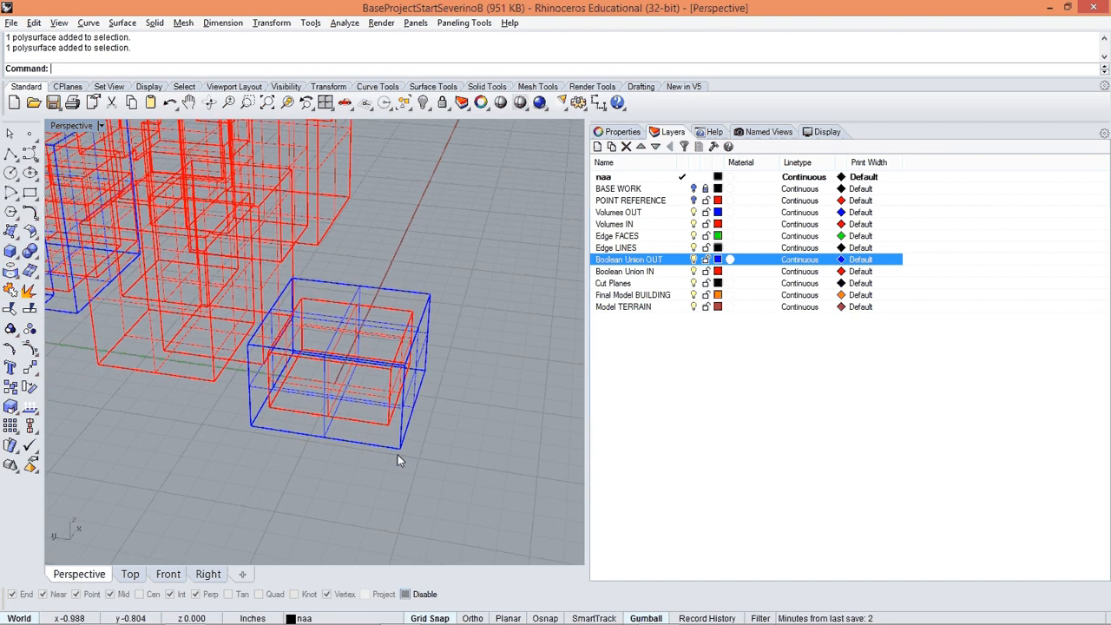
Delete the isolated box near the origin, both its red inner volume and its blue outer volume.
click(397, 451)
scroll(379, 431, down, 4)
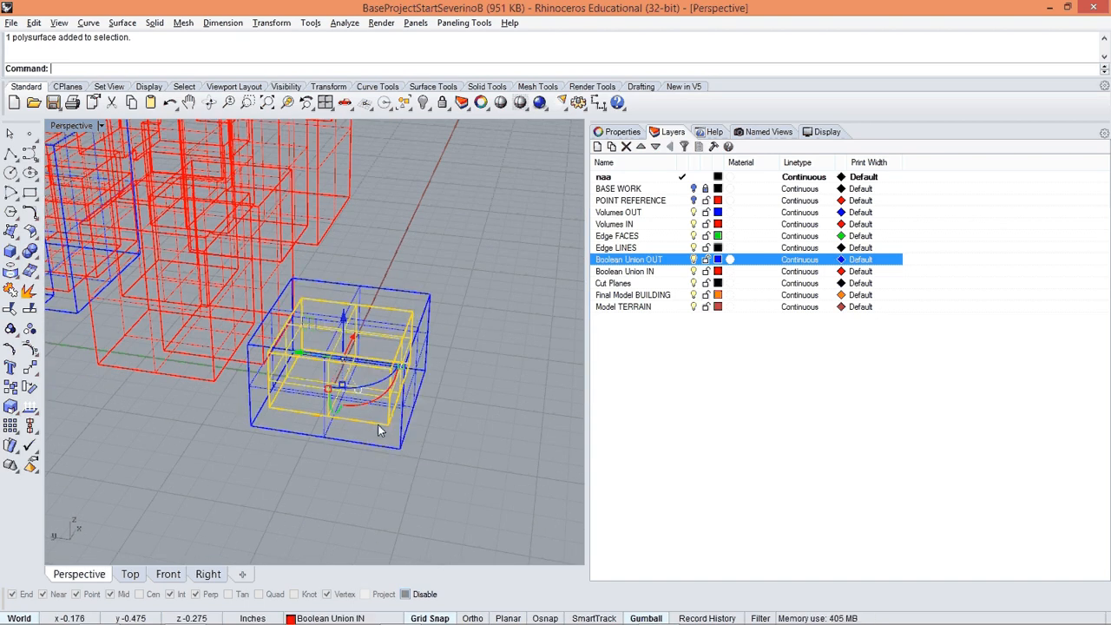
scroll(409, 345, up, 2)
click(303, 471)
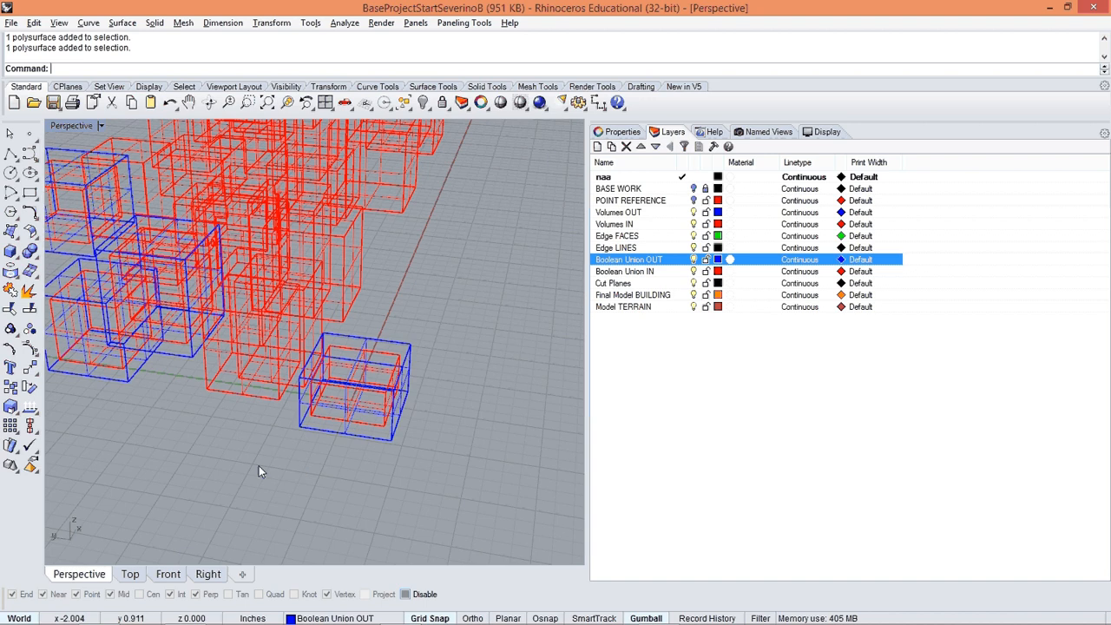
click(381, 431)
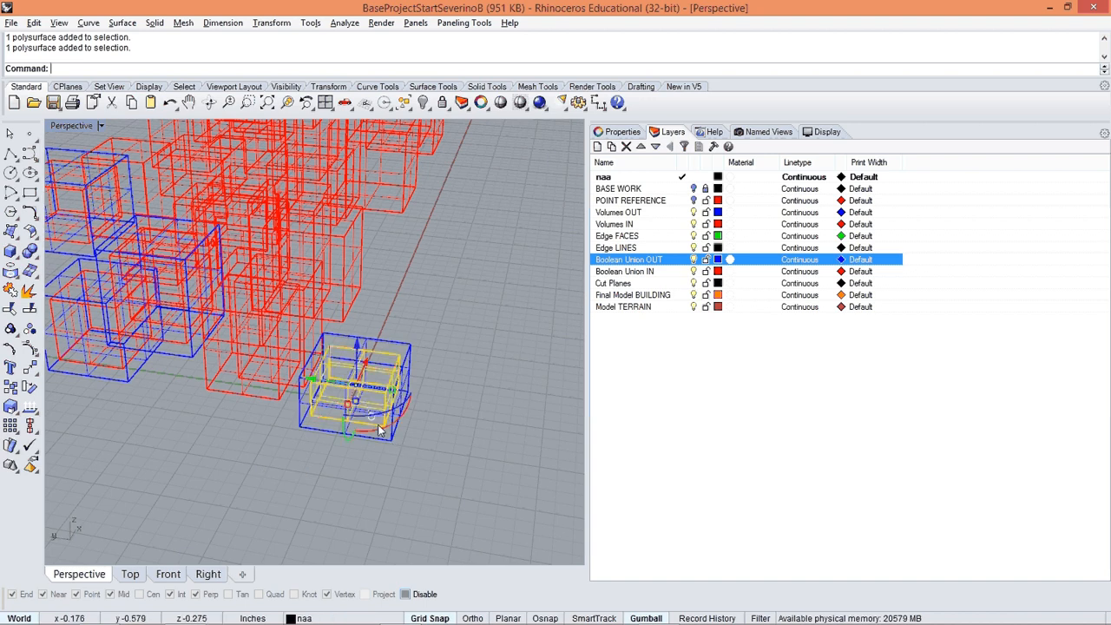
key(Delete)
click(381, 437)
key(Delete)
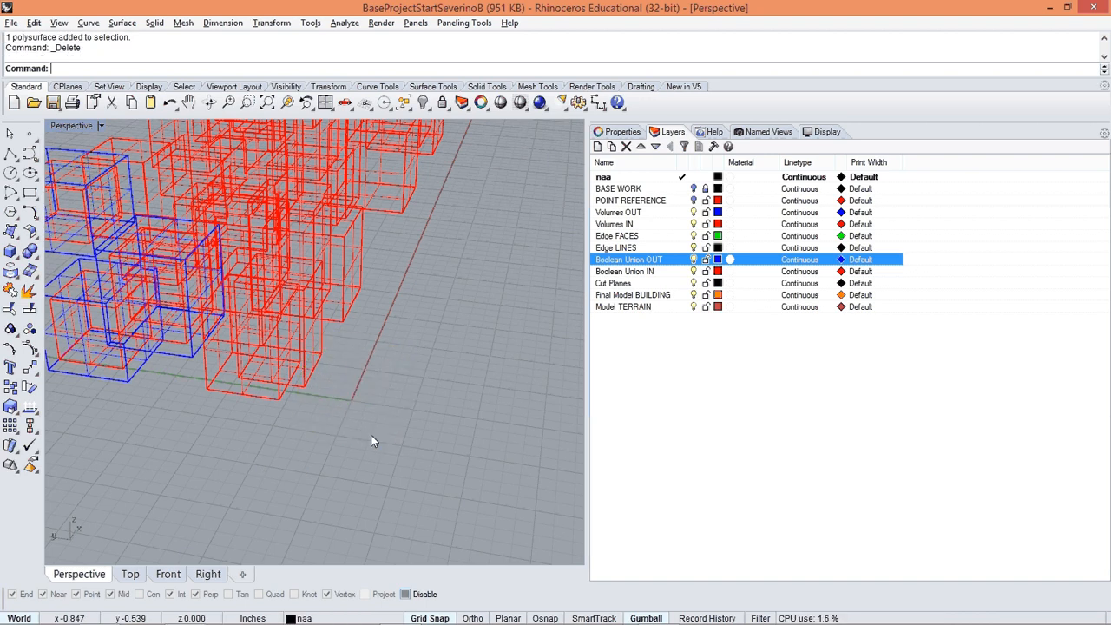
Delete the two red inner volumes of the adjoining ground-level boxes and the blue outer volume enclosing them.
scroll(310, 436, up, 2)
scroll(384, 435, up, 6)
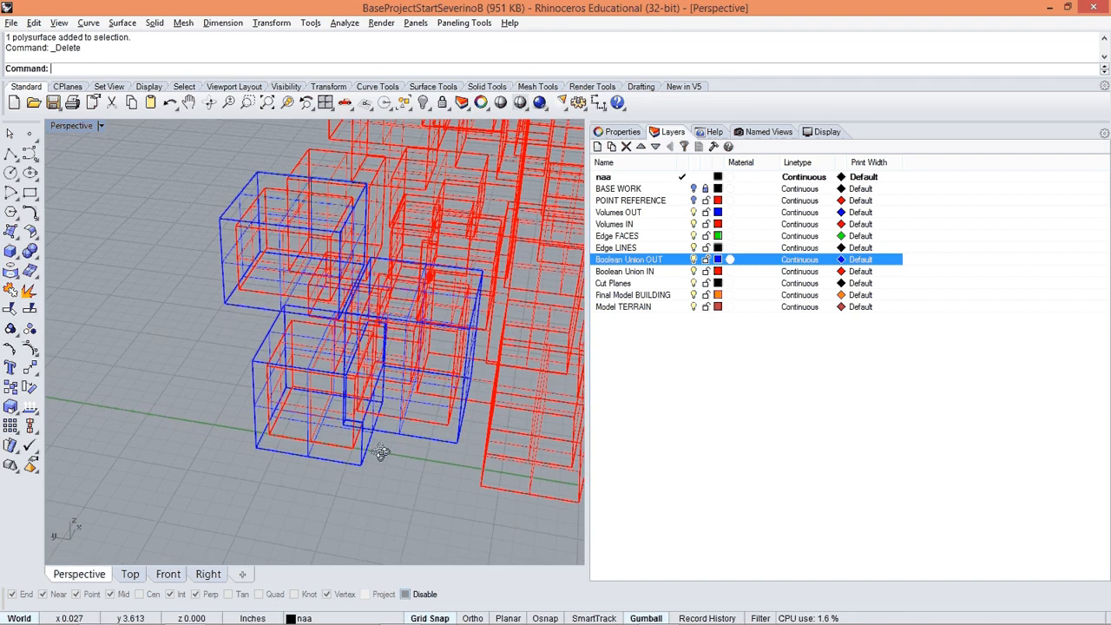
right_drag(397, 437, 387, 439)
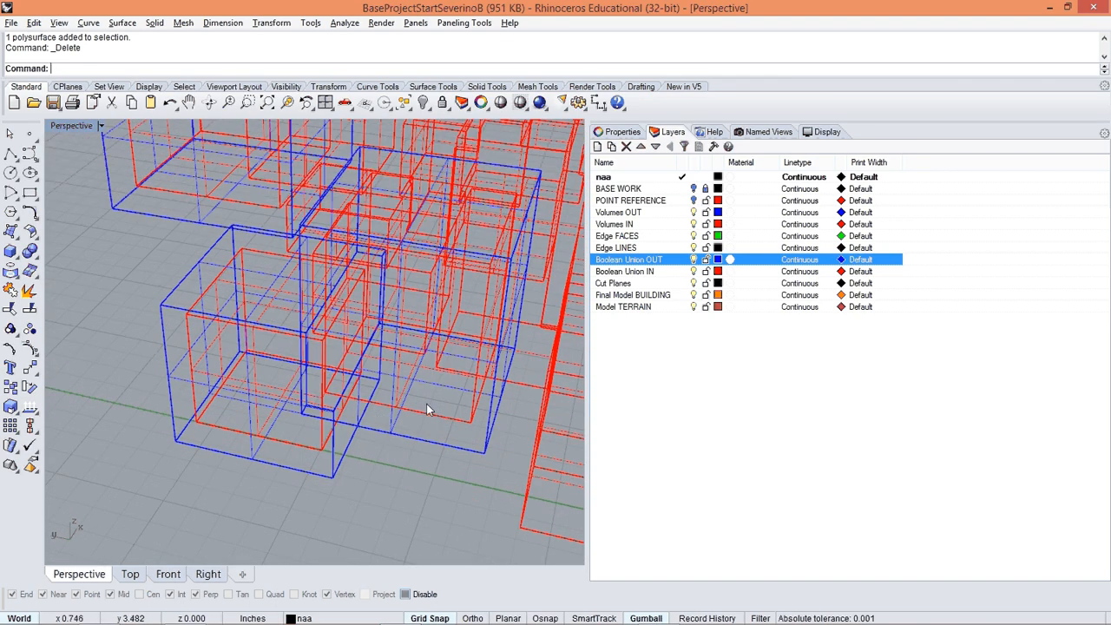
click(433, 414)
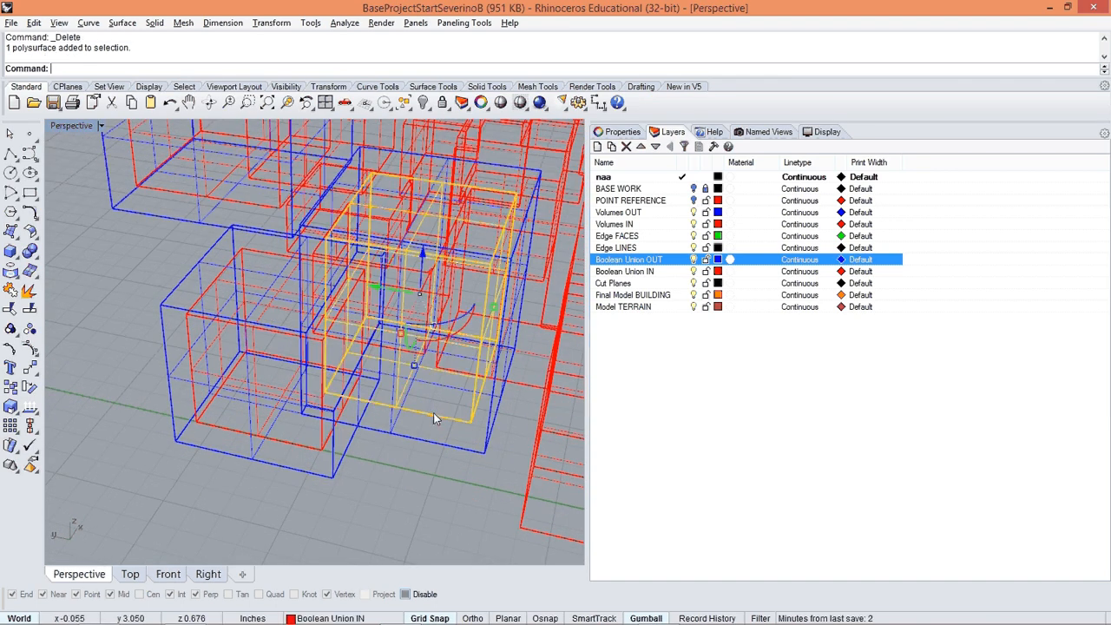
key(Delete)
click(305, 446)
key(Delete)
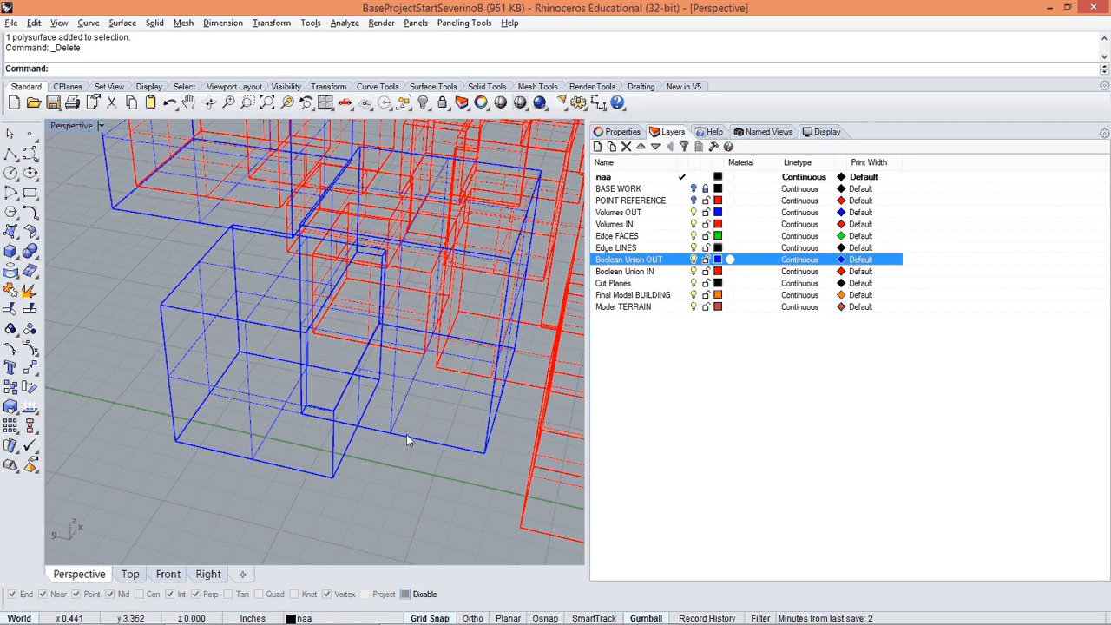
click(406, 434)
key(Delete)
Delete the last detached box, removing its red inner volume and its blue outer volume.
scroll(406, 434, down, 4)
right_drag(404, 434, 362, 376)
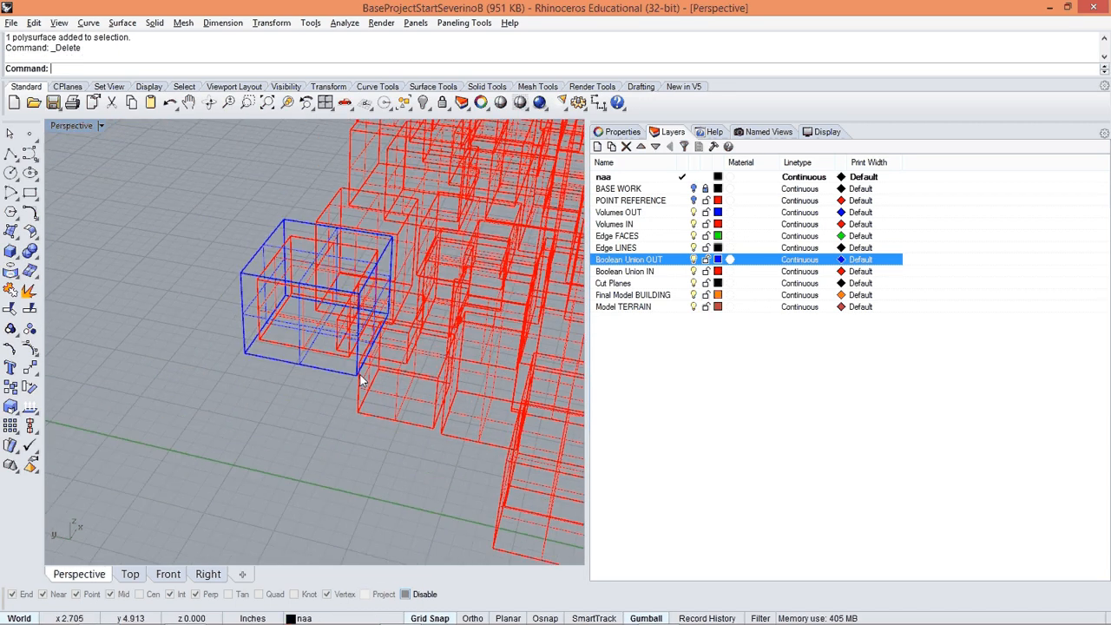
scroll(274, 339, up, 5)
click(274, 344)
key(Delete)
click(272, 365)
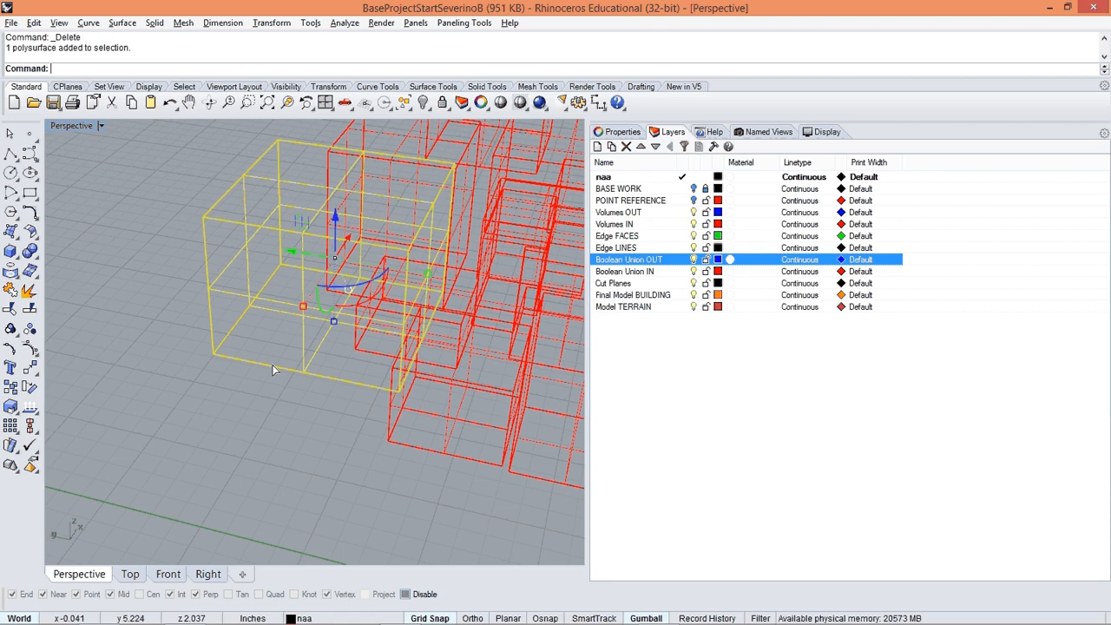
key(Delete)
Show the hidden merged outer volume again.
scroll(272, 371, down, 6)
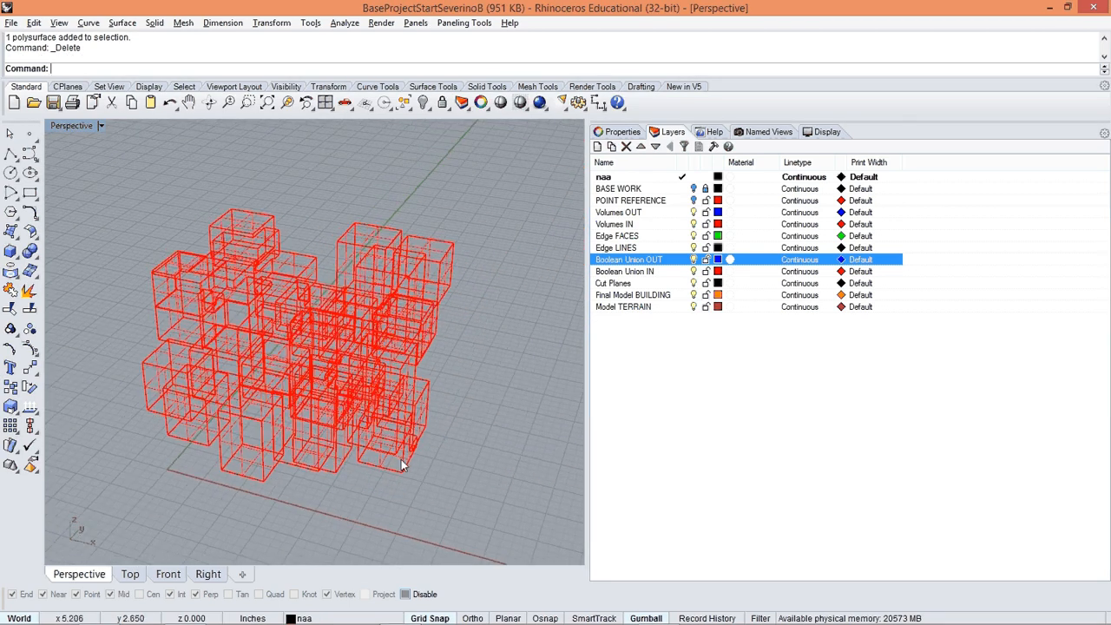
text(Show)
key(Return)
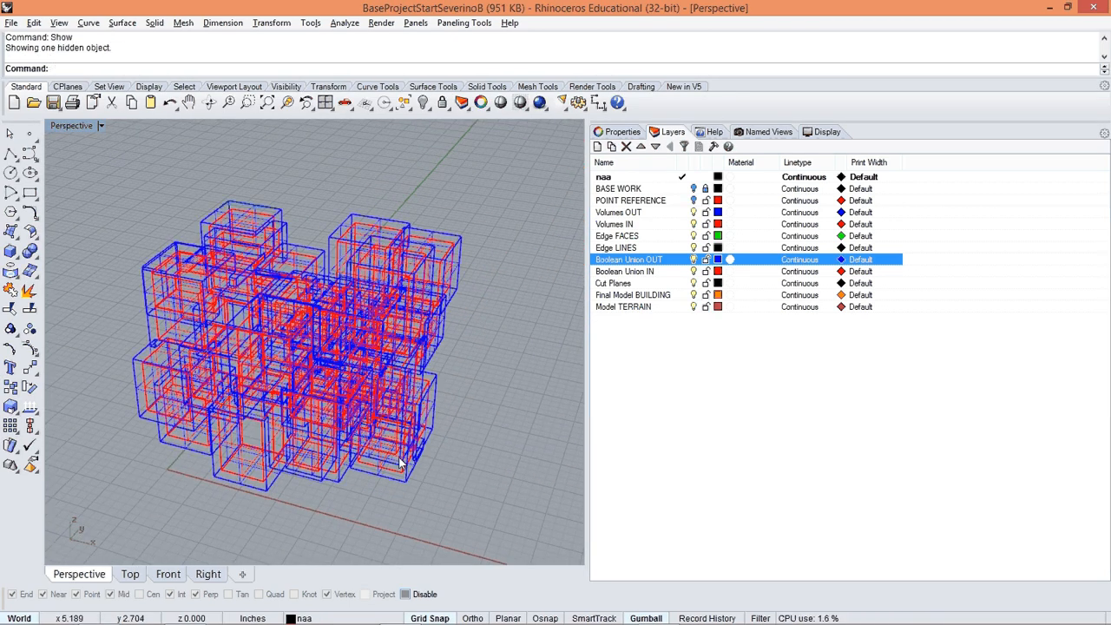
Inspect the merged outer and inner volumes from several sides, selecting the outer union to check that it is one continuous solid.
click(392, 230)
right_drag(461, 385, 384, 362)
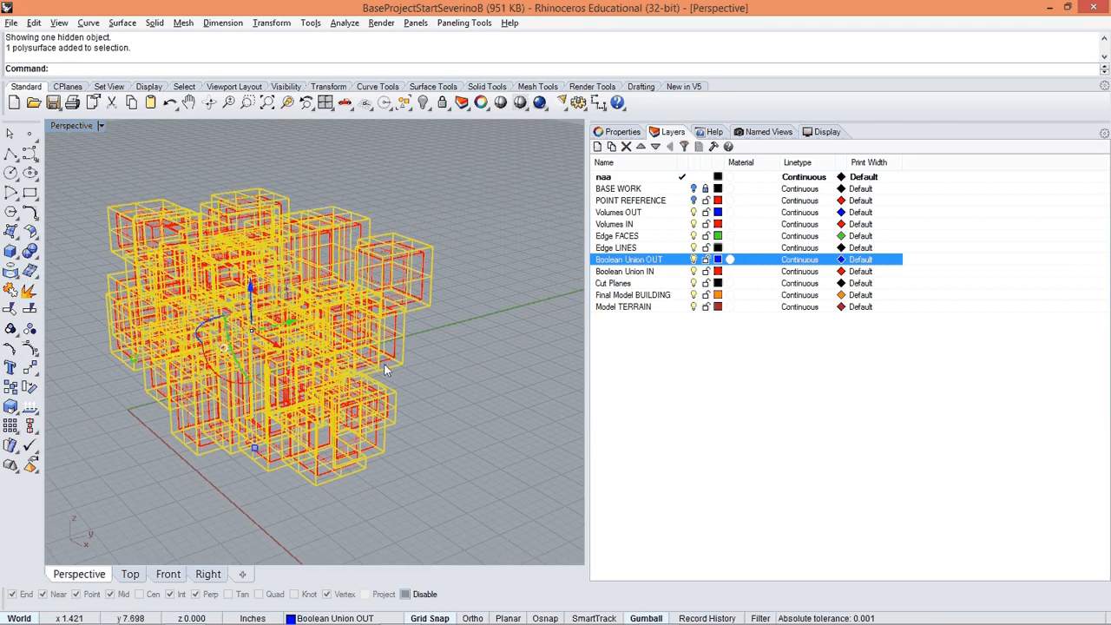
right_drag(347, 405, 385, 459)
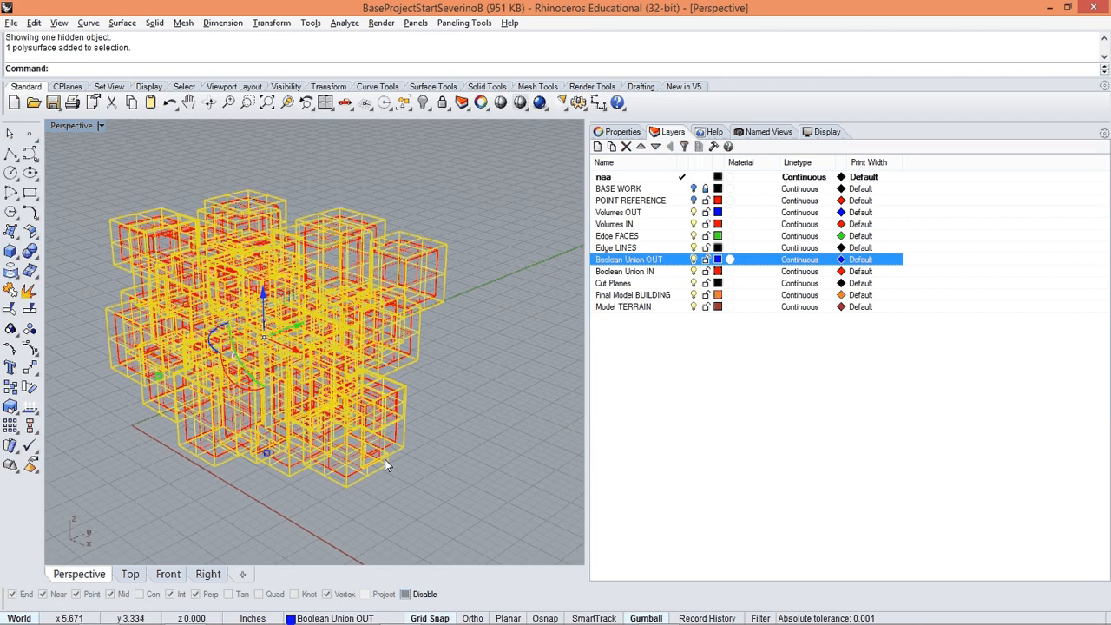
click(464, 420)
click(437, 265)
click(458, 375)
right_drag(365, 479, 409, 477)
click(451, 263)
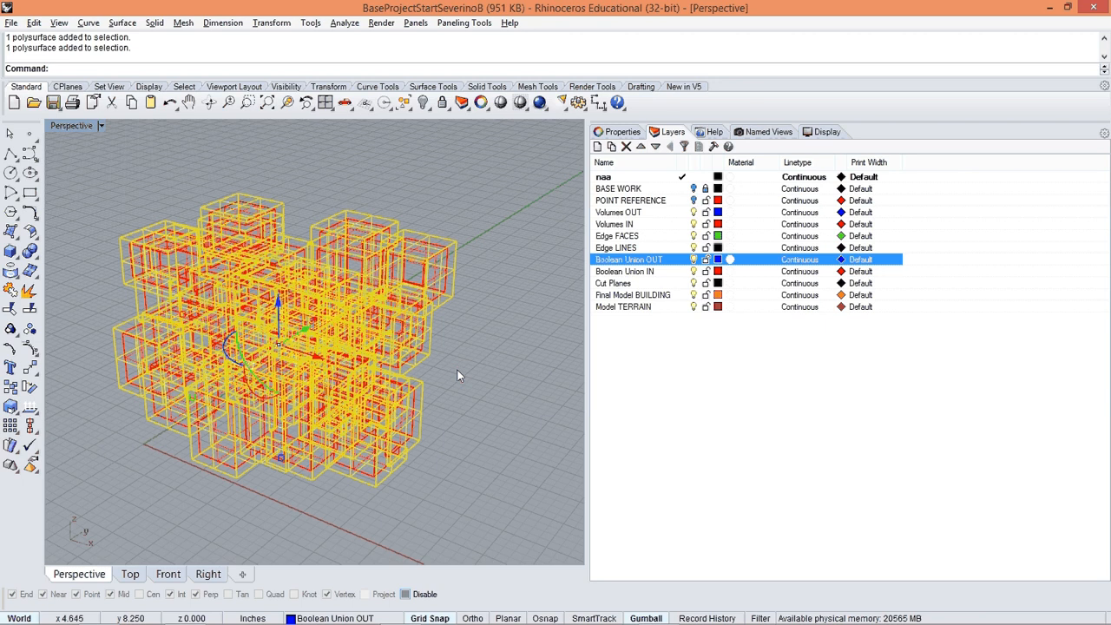
click(462, 399)
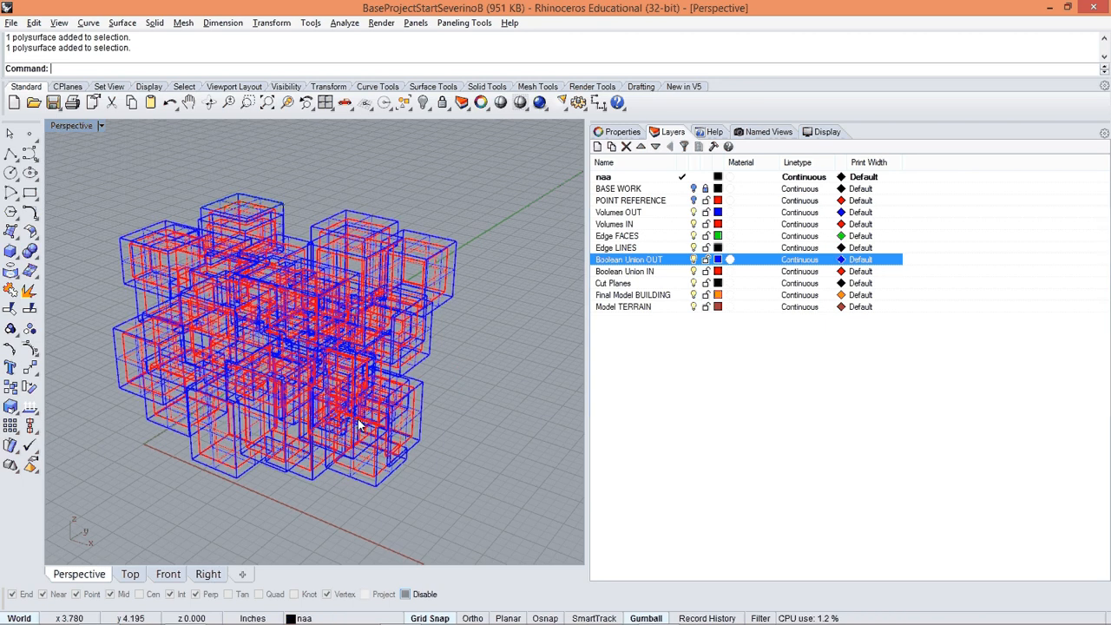
right_drag(462, 399, 248, 393)
mouse_move(332, 392)
right_down()
mouse_move(291, 391)
mouse_move(340, 381)
right_up()
scroll(352, 387, up, 6)
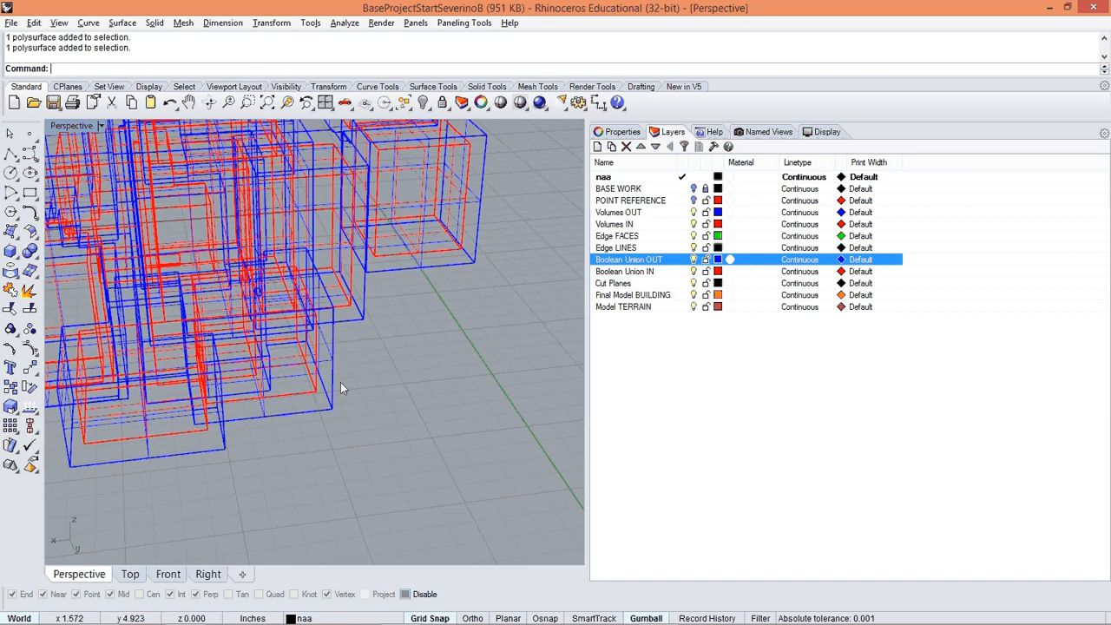
scroll(426, 360, down, 3)
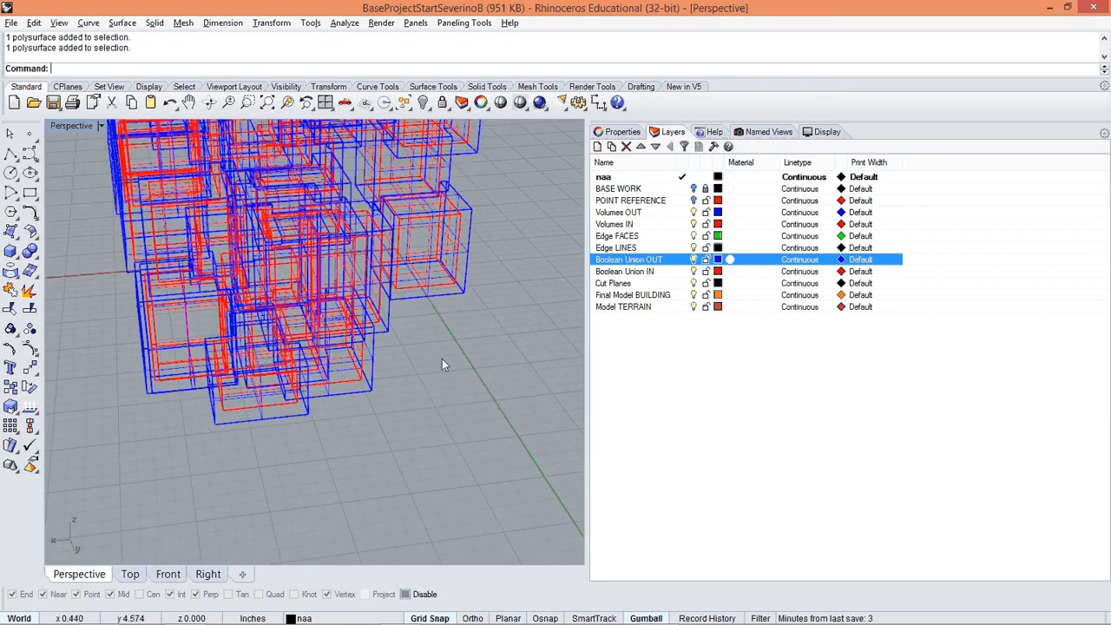
Check the merged outer and inner volumes from ground level and above for leftover detached boxes, and save the model file.
shift+right_drag(448, 353, 328, 354)
scroll(442, 405, up, 3)
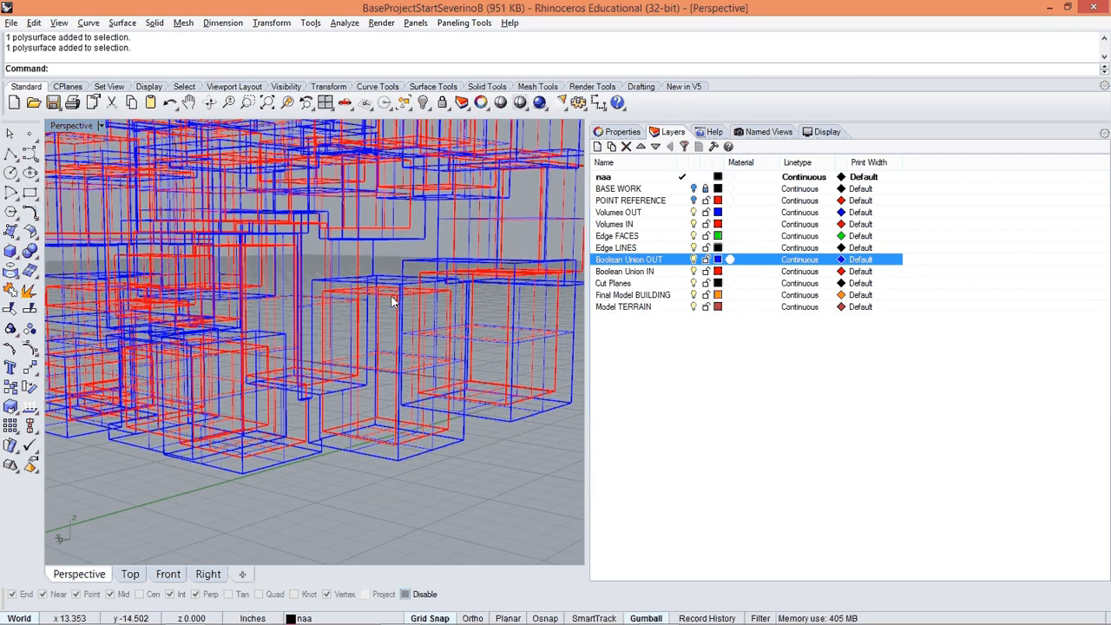
right_drag(391, 301, 375, 410)
scroll(400, 372, down, 5)
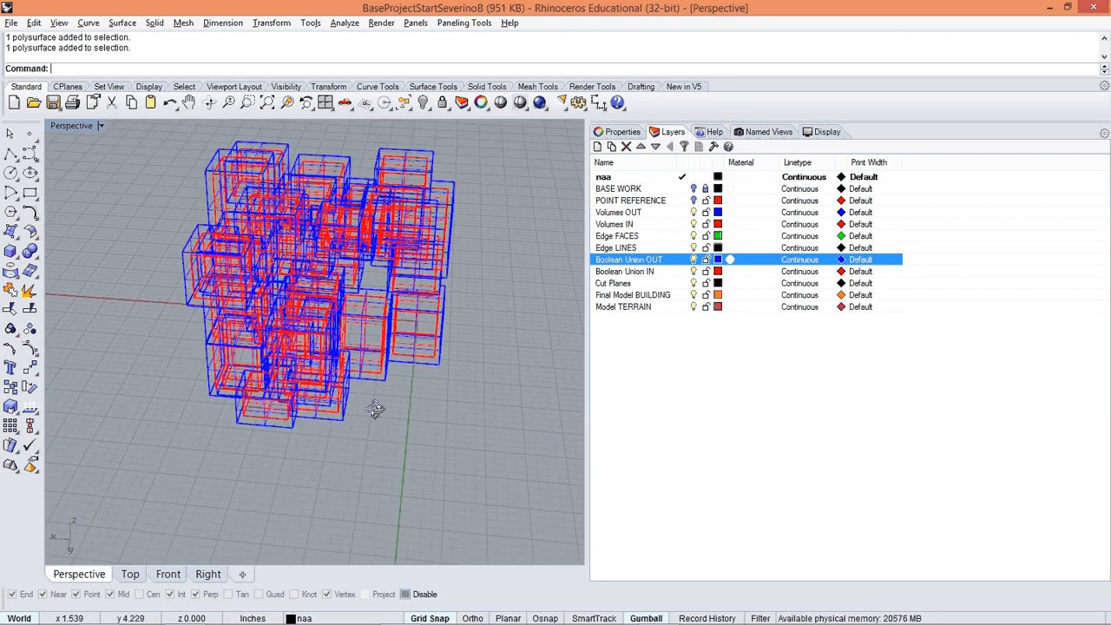
scroll(404, 409, up, 5)
scroll(409, 417, down, 2)
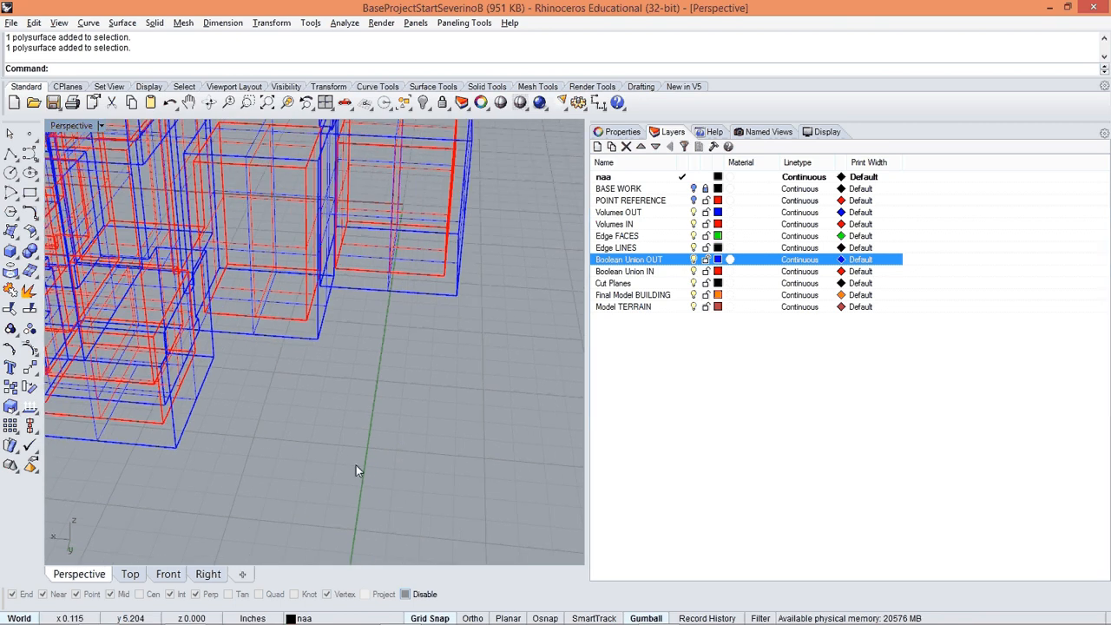
scroll(321, 386, down, 4)
right_drag(321, 386, 334, 443)
scroll(300, 402, down, 4)
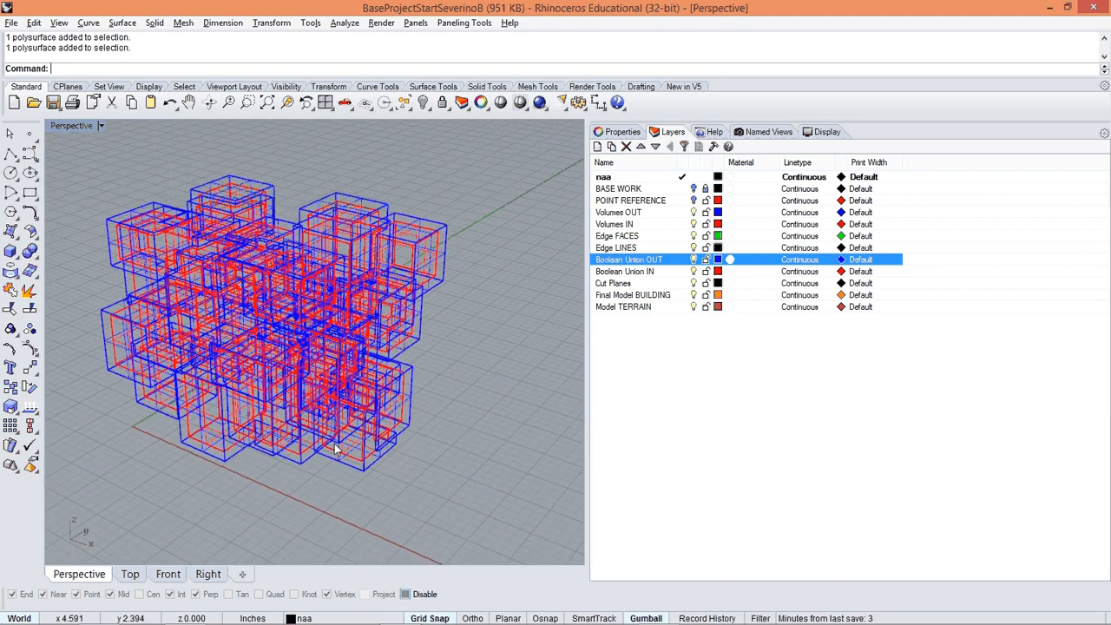
key(ctrl+s)
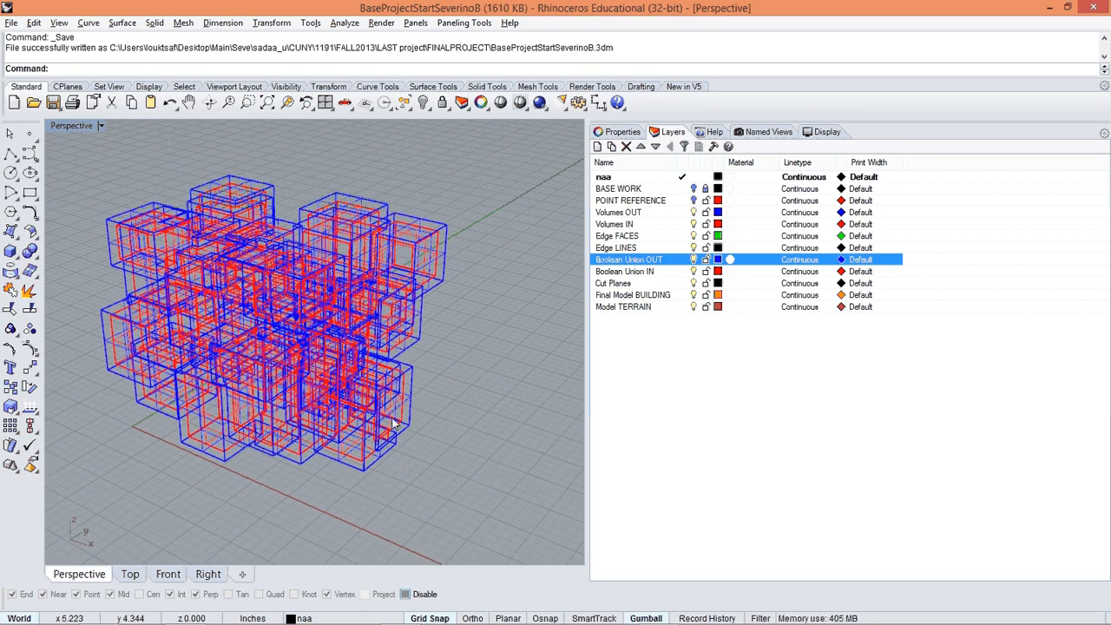
Preview the merged building in shaded display, return the viewport to wireframe, and test-select the outer union.
shift+right_drag(392, 423, 424, 385)
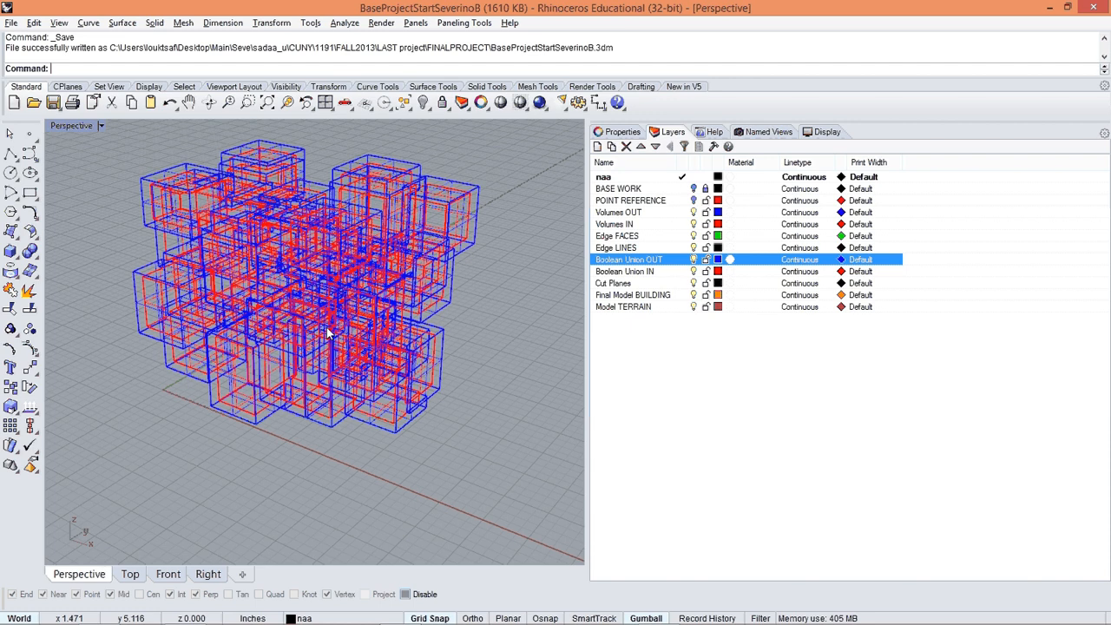
click(521, 104)
right_drag(497, 152, 465, 391)
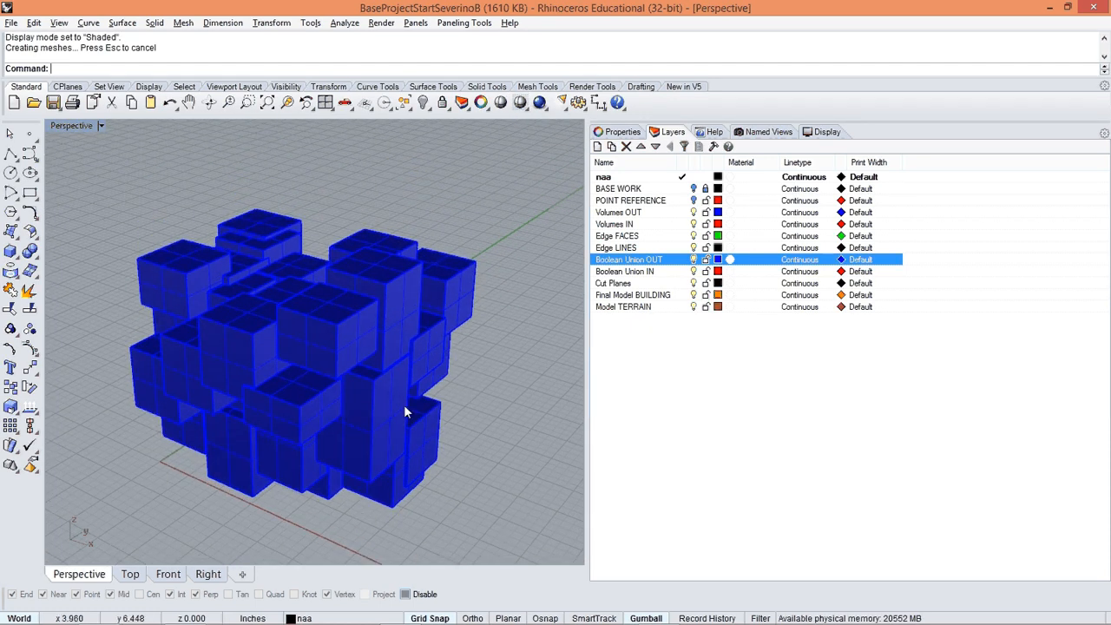
mouse_move(403, 405)
right_down()
mouse_move(416, 382)
mouse_move(413, 428)
right_up()
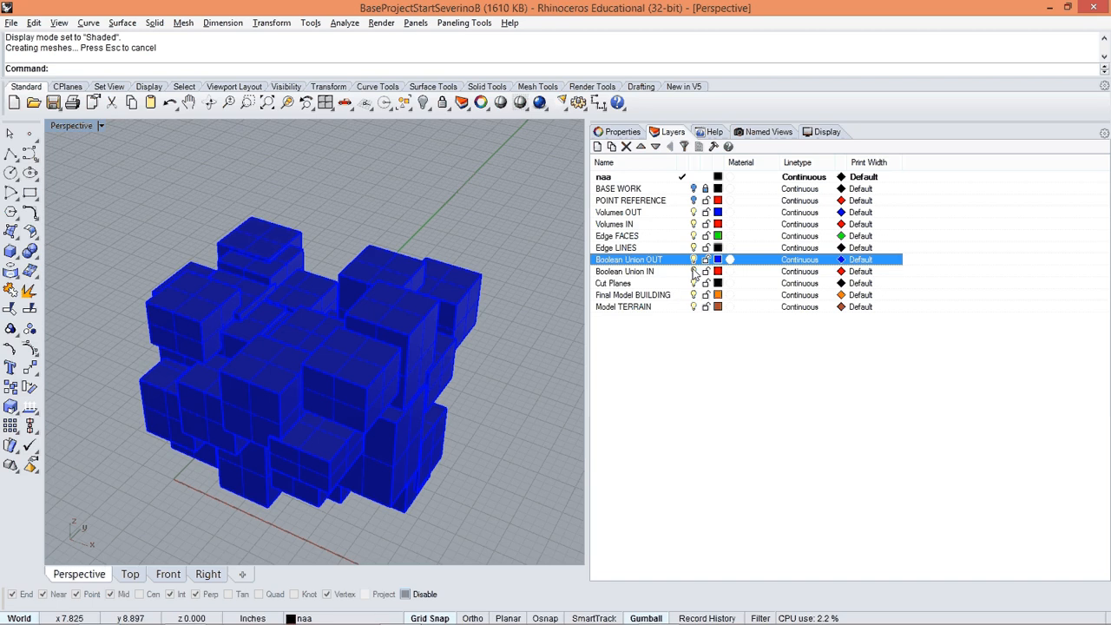
right_click(522, 103)
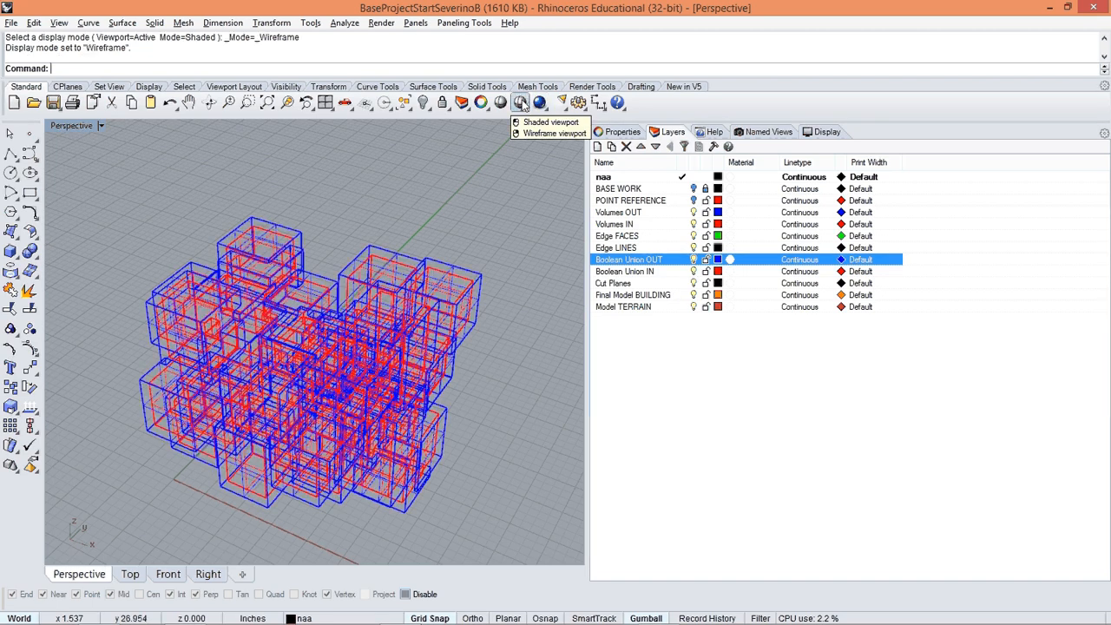
right_drag(451, 321, 425, 426)
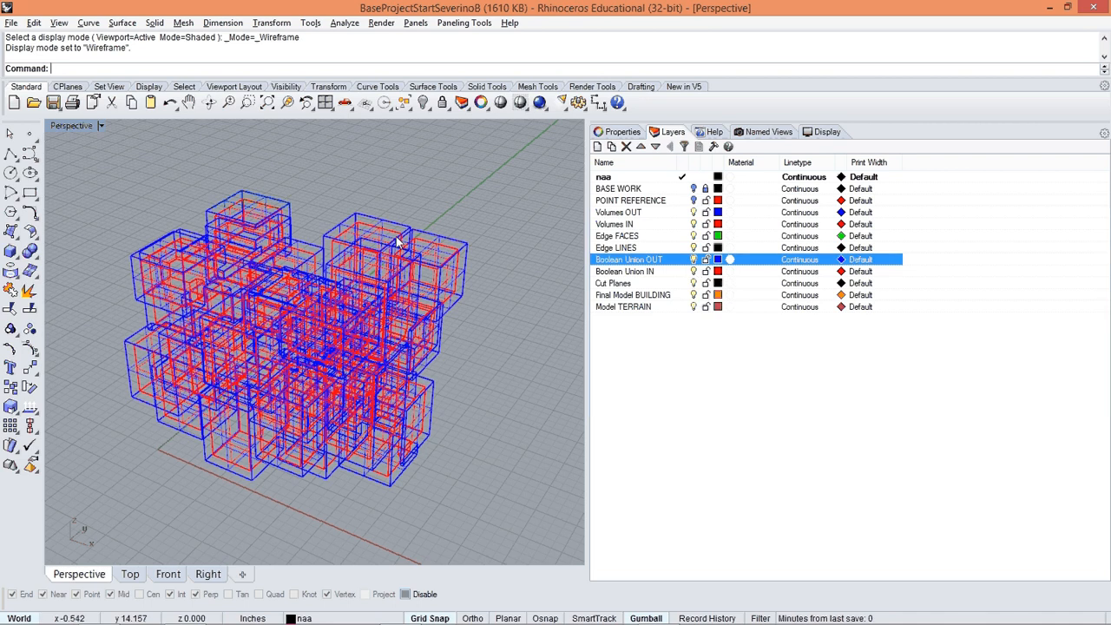
click(423, 216)
click(480, 426)
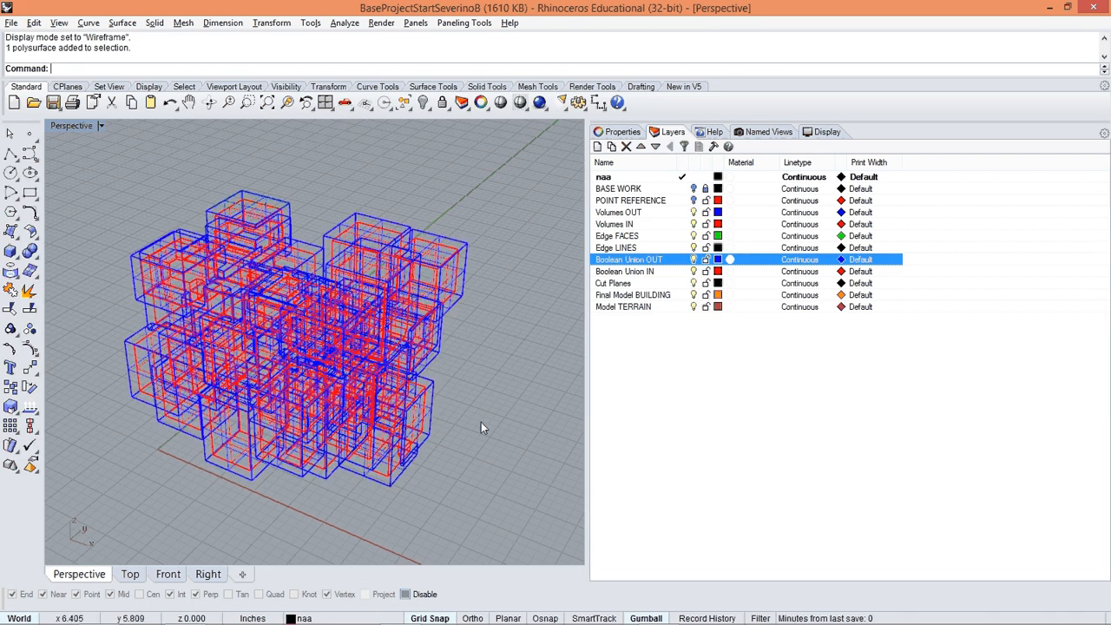
Select the objects on the Boolean Union OUT layer and copy them in place.
right_click(625, 262)
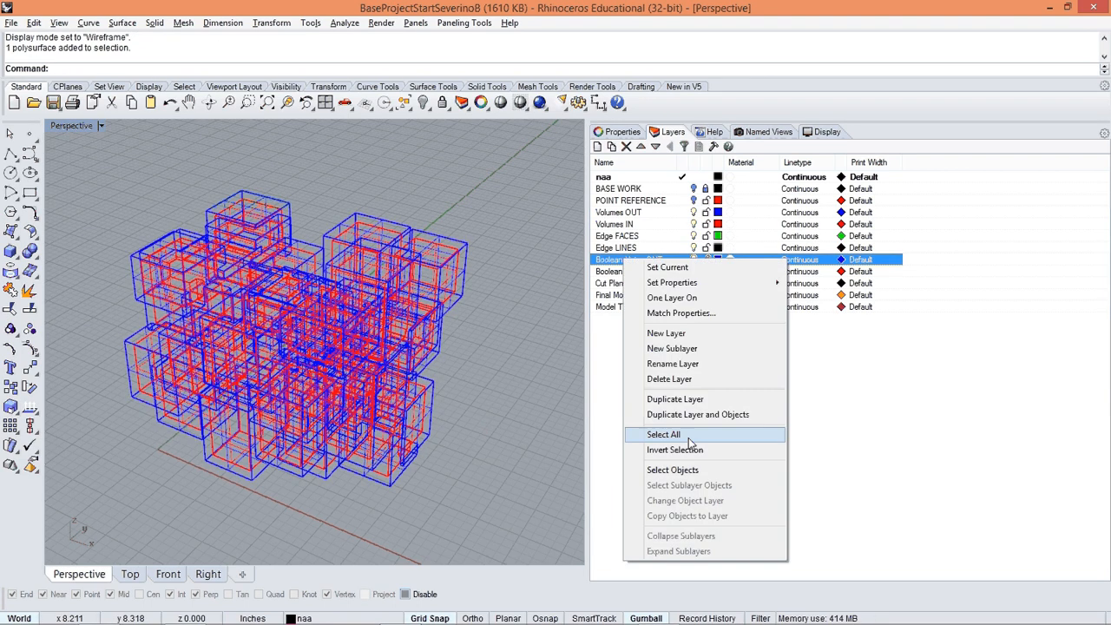
click(685, 469)
text(C)
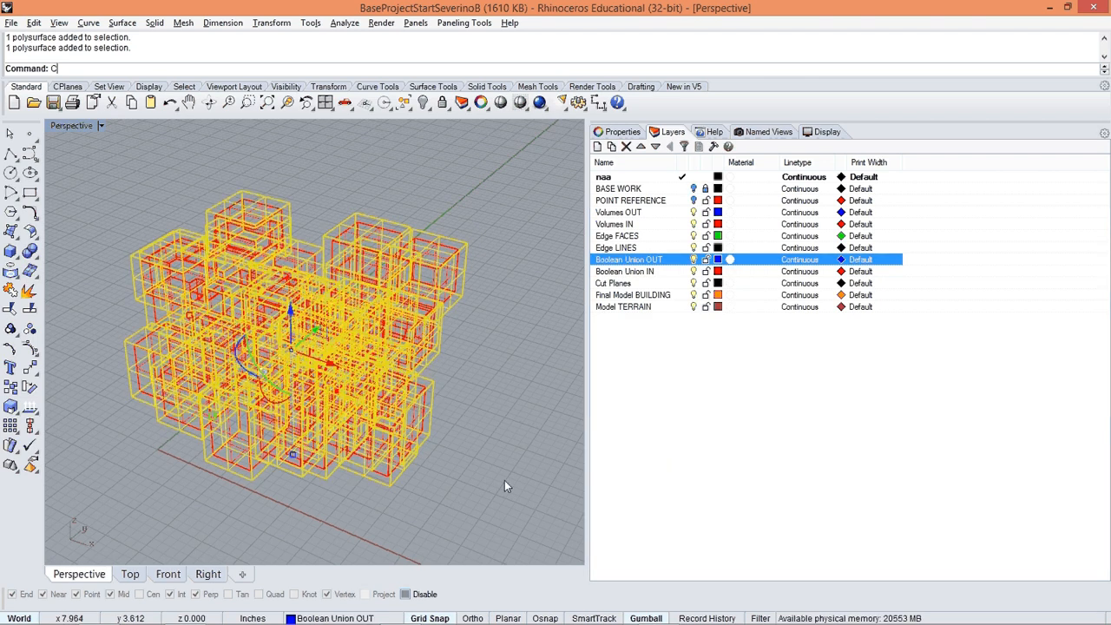
text(opy)
key(Return)
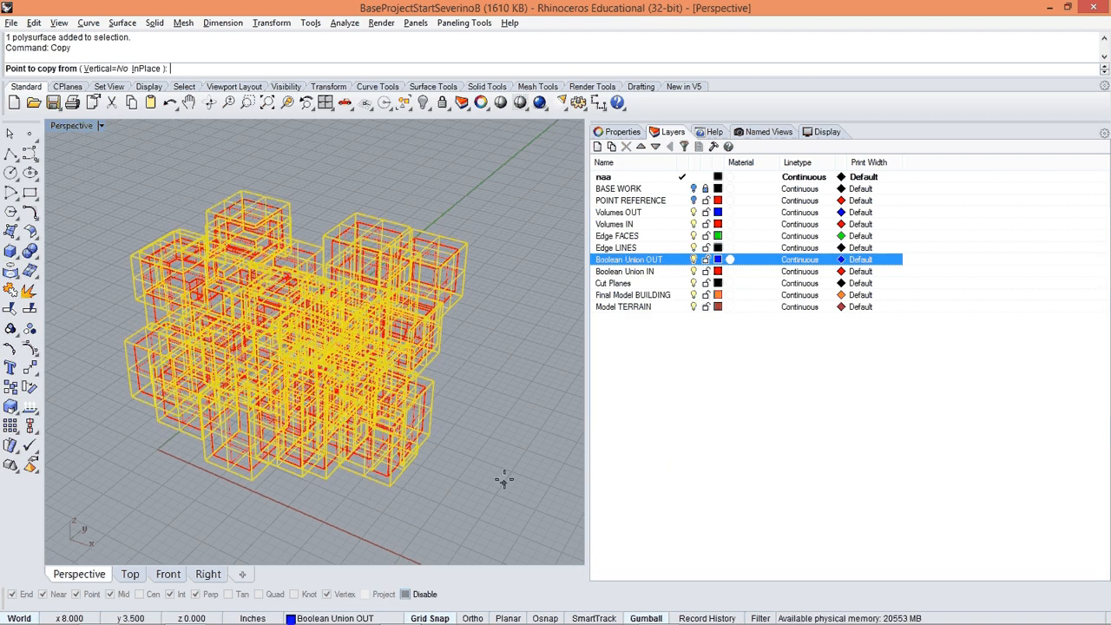
click(149, 67)
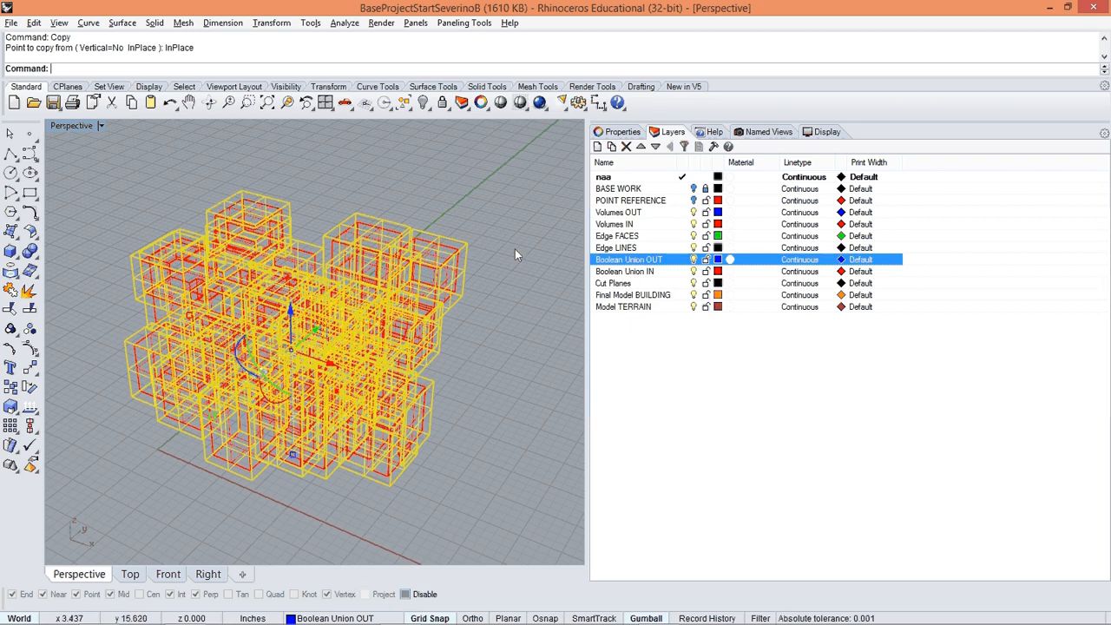
Move one of the coincident outer unions to the Volumes OUT layer, and hide the Volumes OUT and Volumes IN layers.
right_click(621, 214)
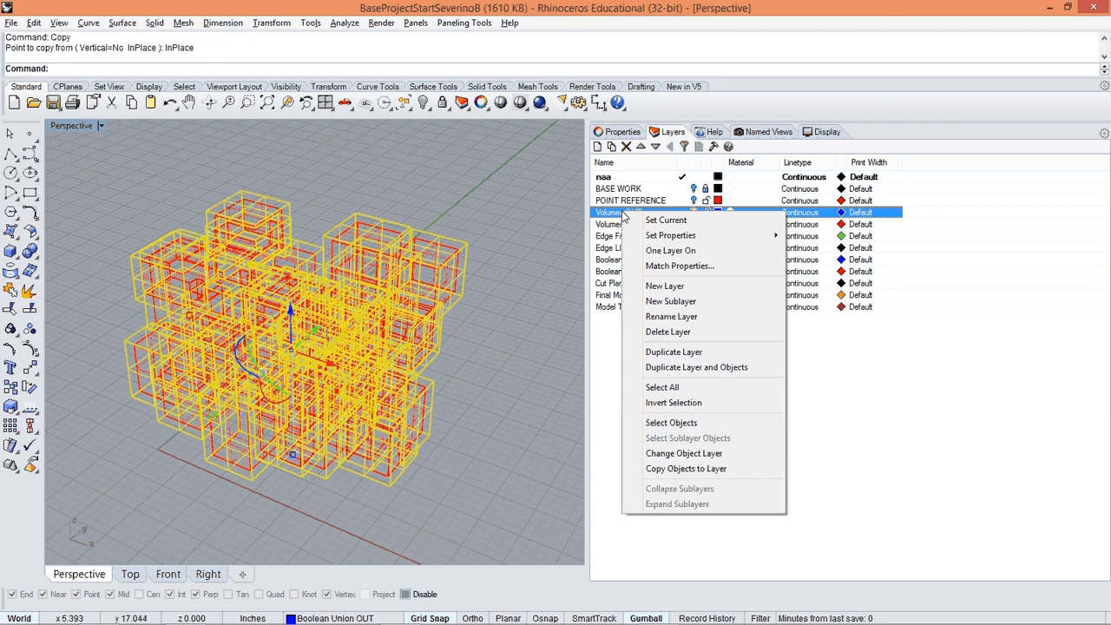
click(677, 455)
click(525, 387)
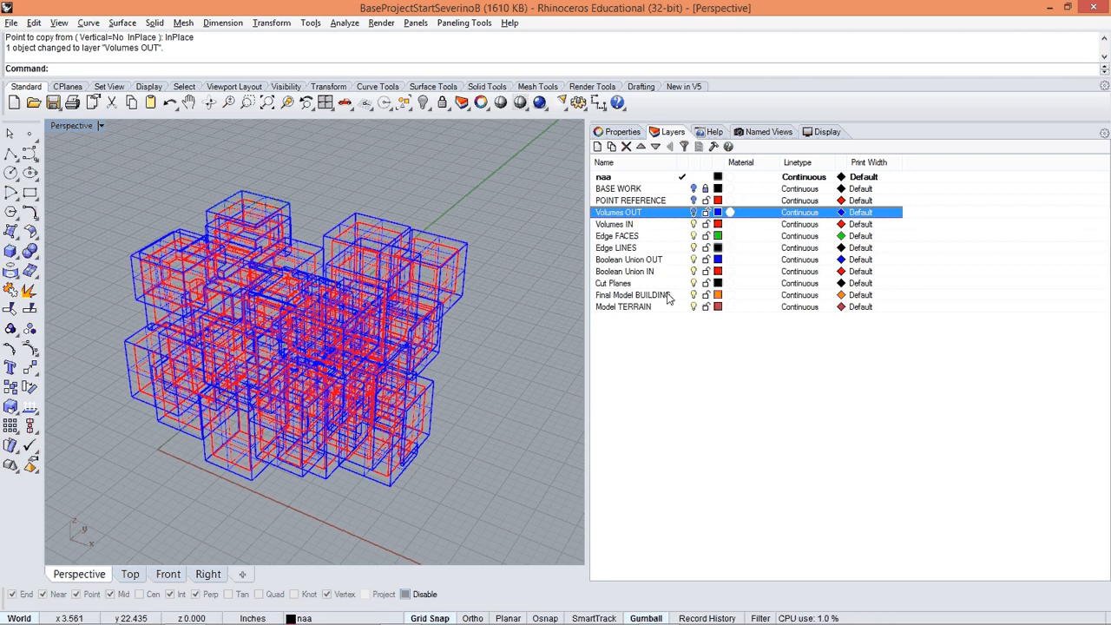
click(684, 223)
Launch Grasshopper and close the already loaded B_TrimAndEdgeFaces definition.
right_drag(521, 360, 501, 363)
text(Grasshopper)
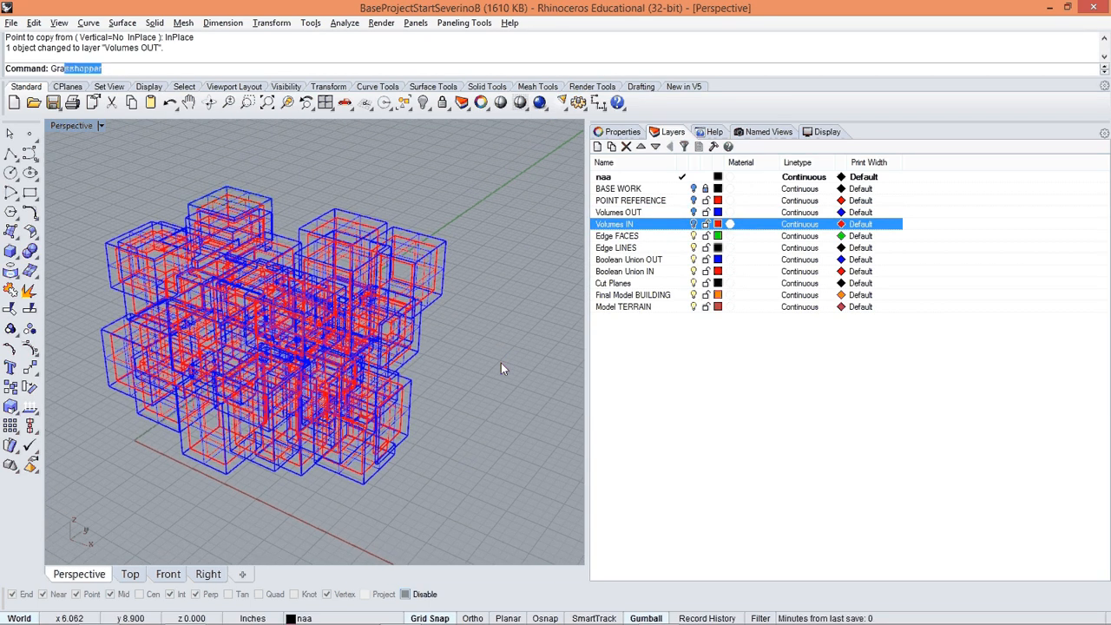
key(Return)
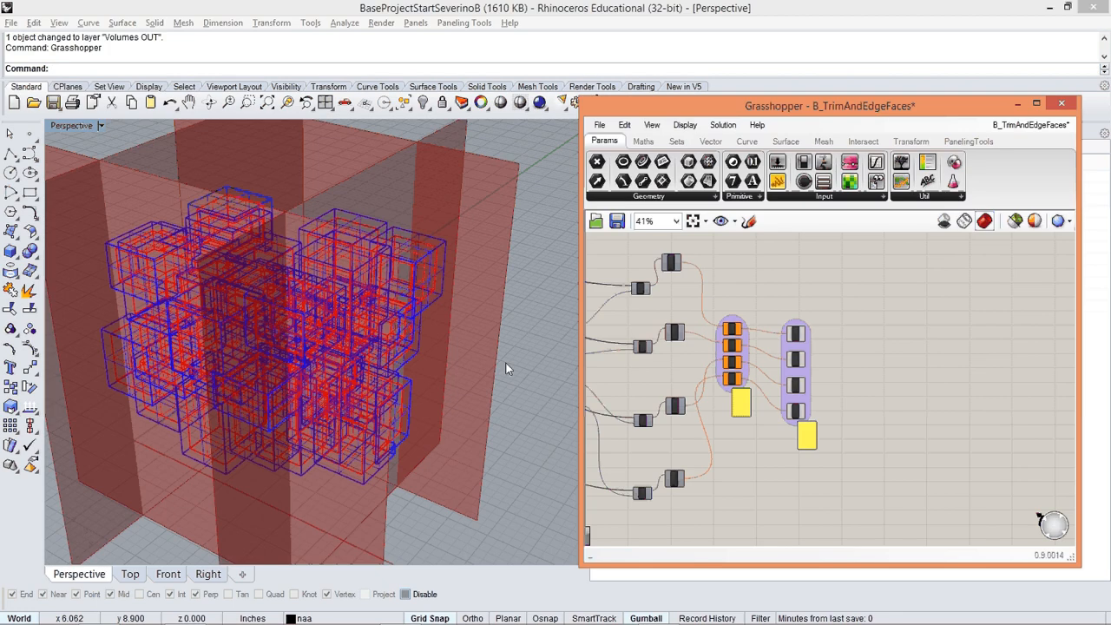
mouse_move(1074, 146)
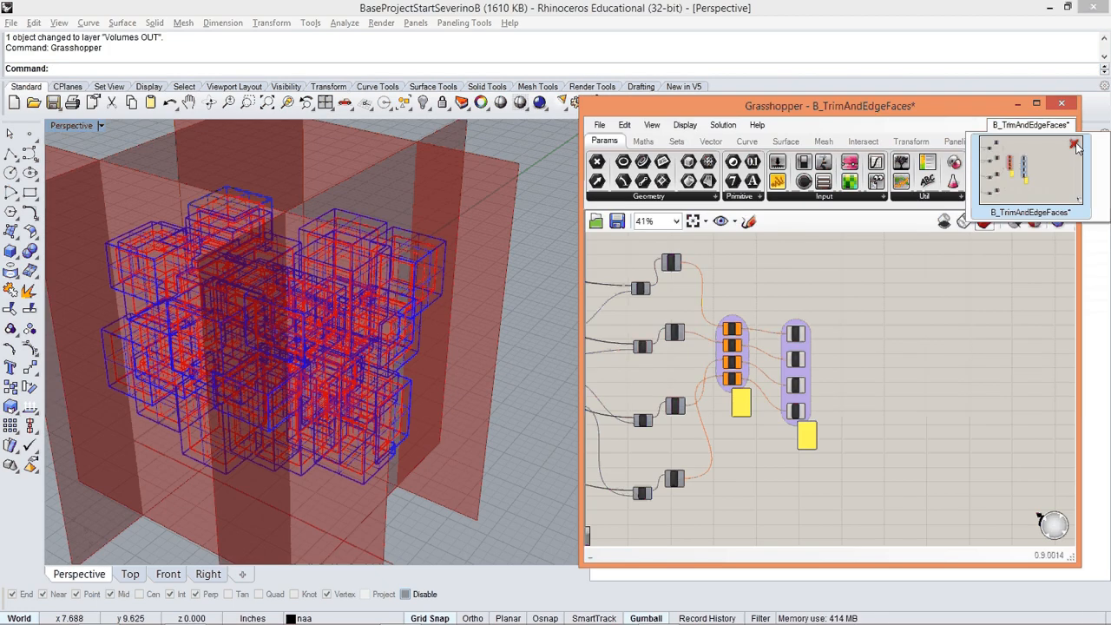
click(1073, 143)
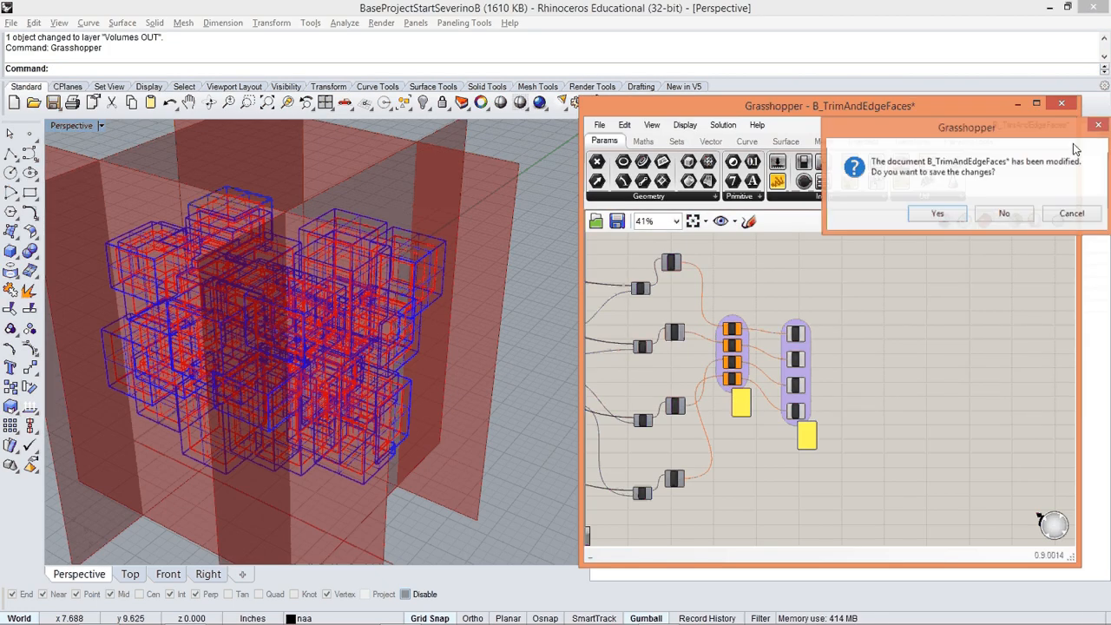
click(964, 216)
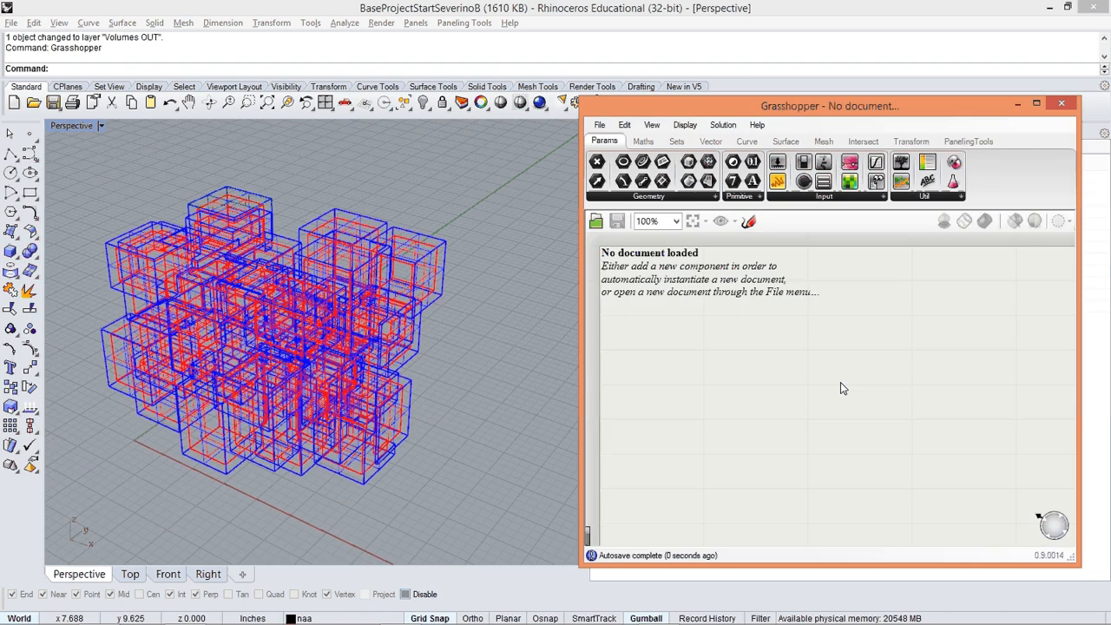
Open the B_TrimAndEdgeFaces definition from the FINALPROJECT folder.
click(600, 126)
click(642, 160)
click(736, 267)
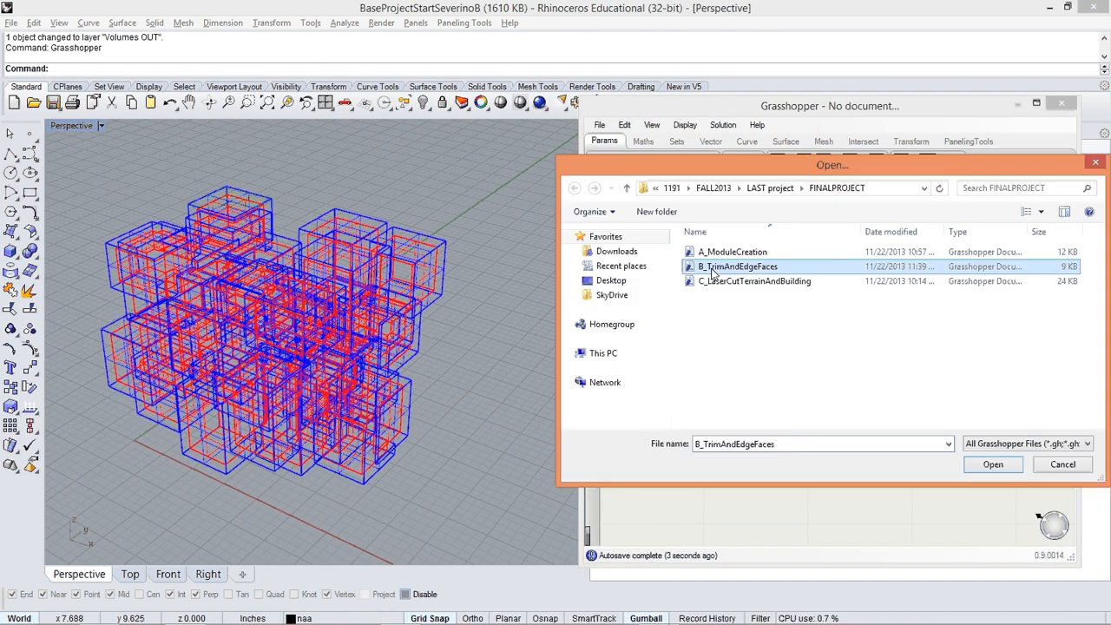
click(992, 464)
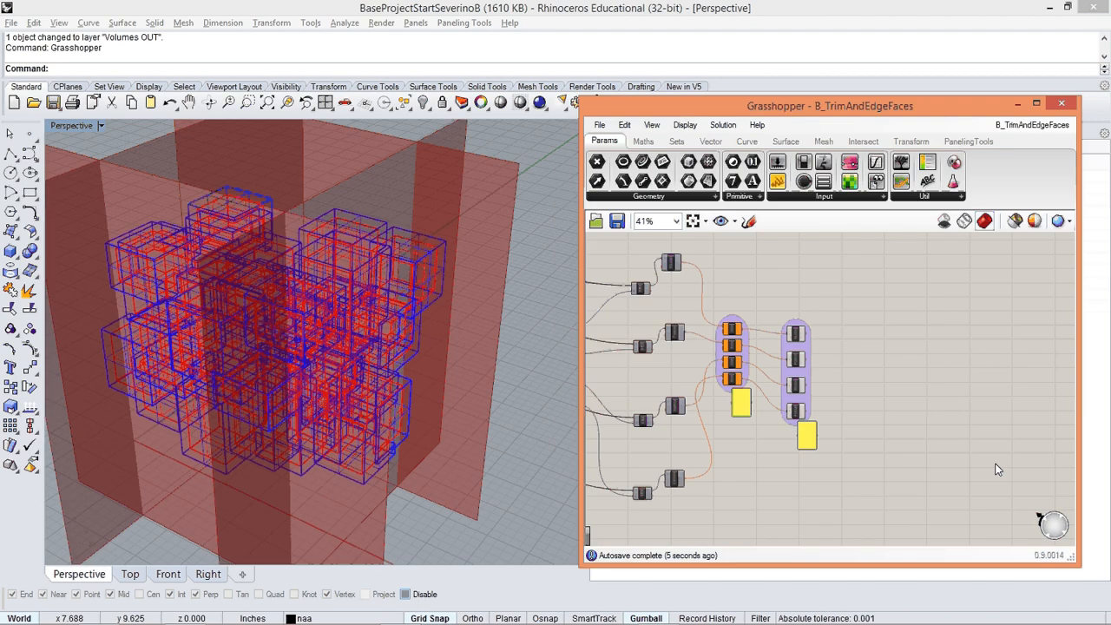
Examine the definition's layout, its Boolean Volume OUT and IN inputs, and the previewed planes crossing the building.
scroll(879, 347, down, 5)
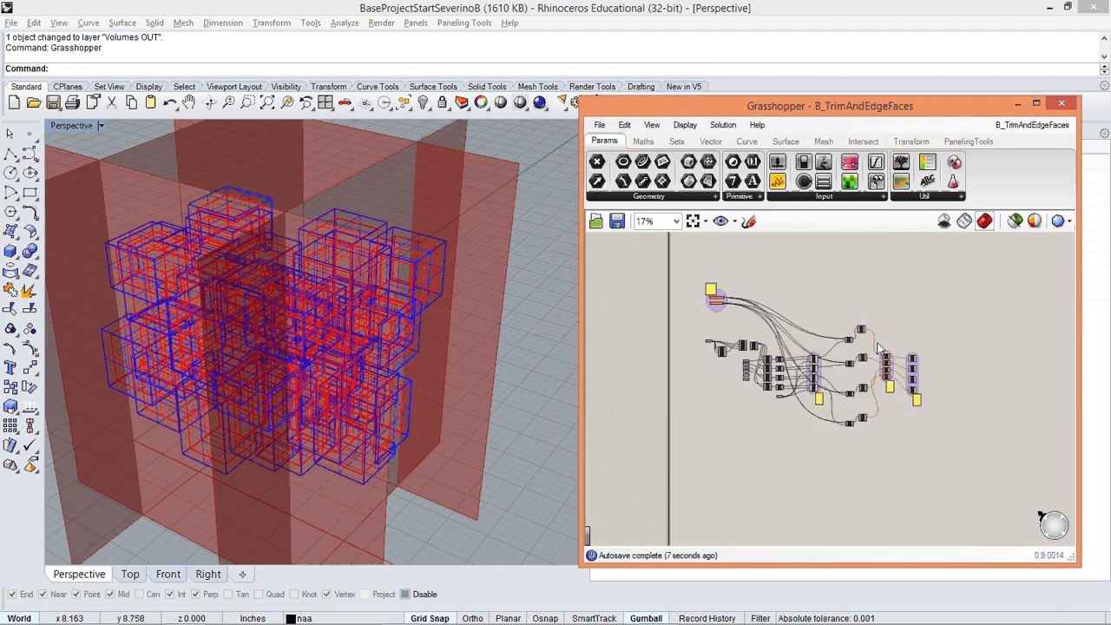
scroll(705, 299, up, 5)
scroll(737, 330, up, 4)
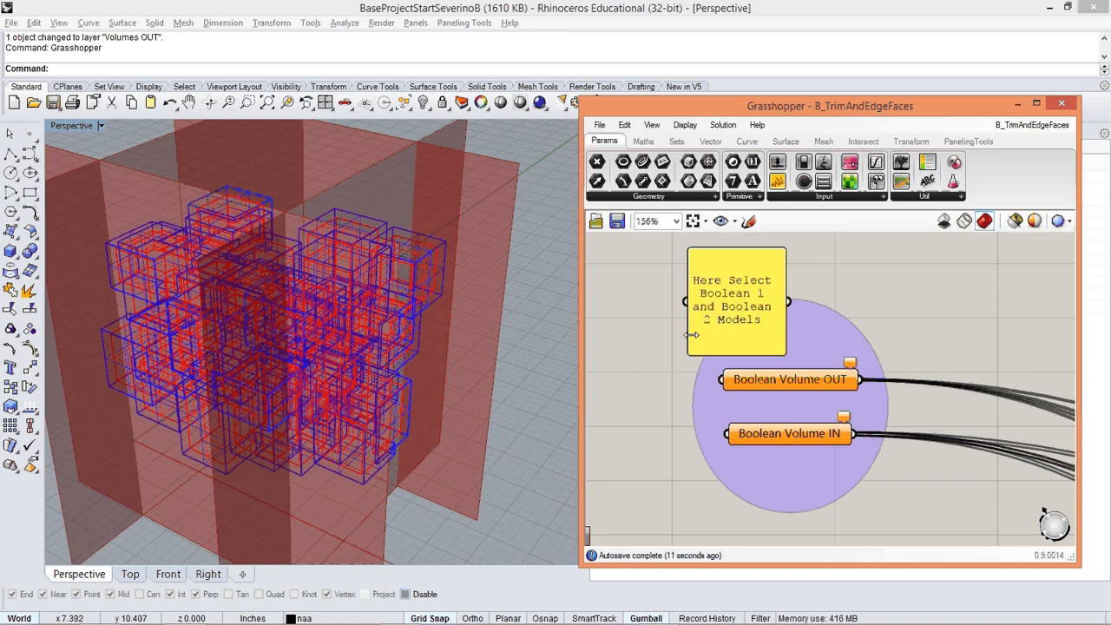
right_drag(424, 370, 395, 367)
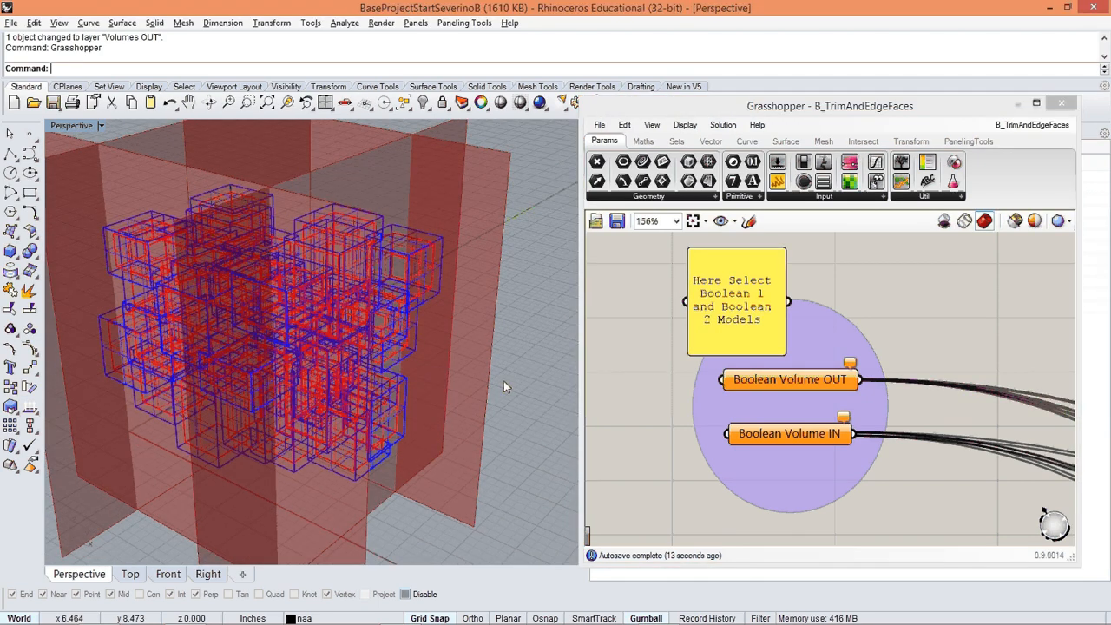
right_drag(432, 310, 293, 279)
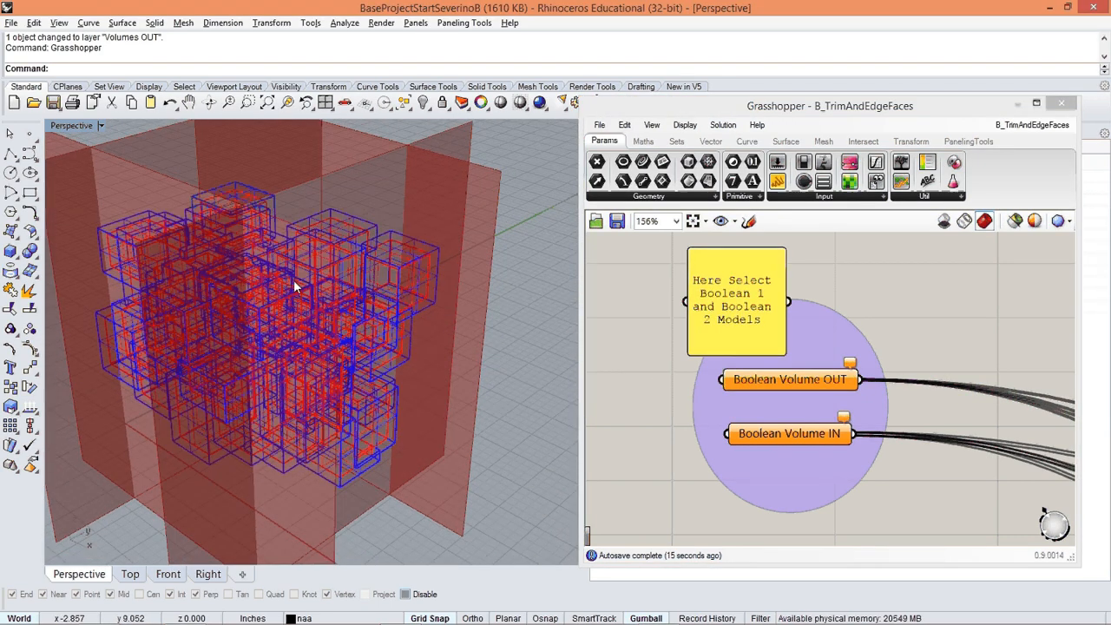
click(889, 297)
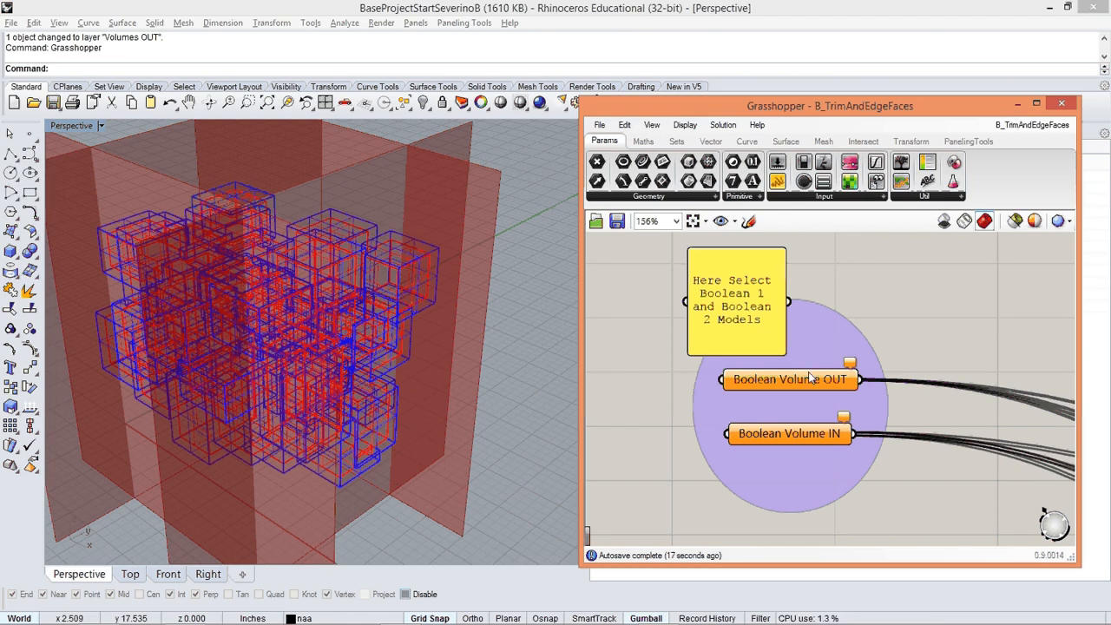
scroll(792, 369, down, 5)
scroll(791, 369, down, 4)
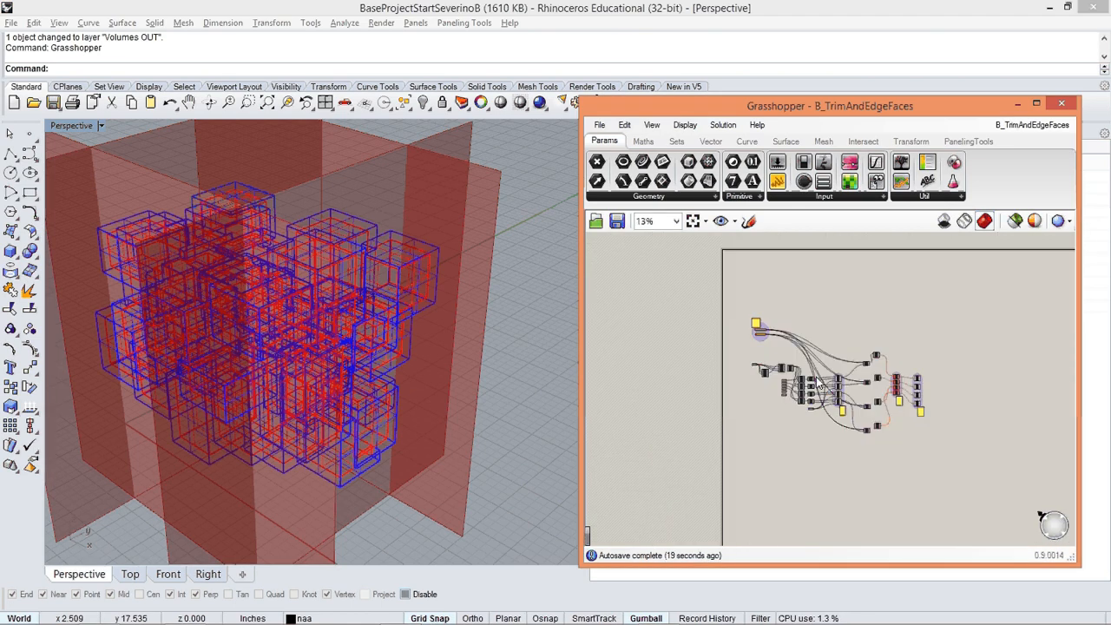
scroll(759, 332, up, 12)
right_drag(754, 287, 772, 362)
Assign the object on the Boolean Union OUT layer to the Boolean Volume OUT parameter as multiple geometries.
click(783, 363)
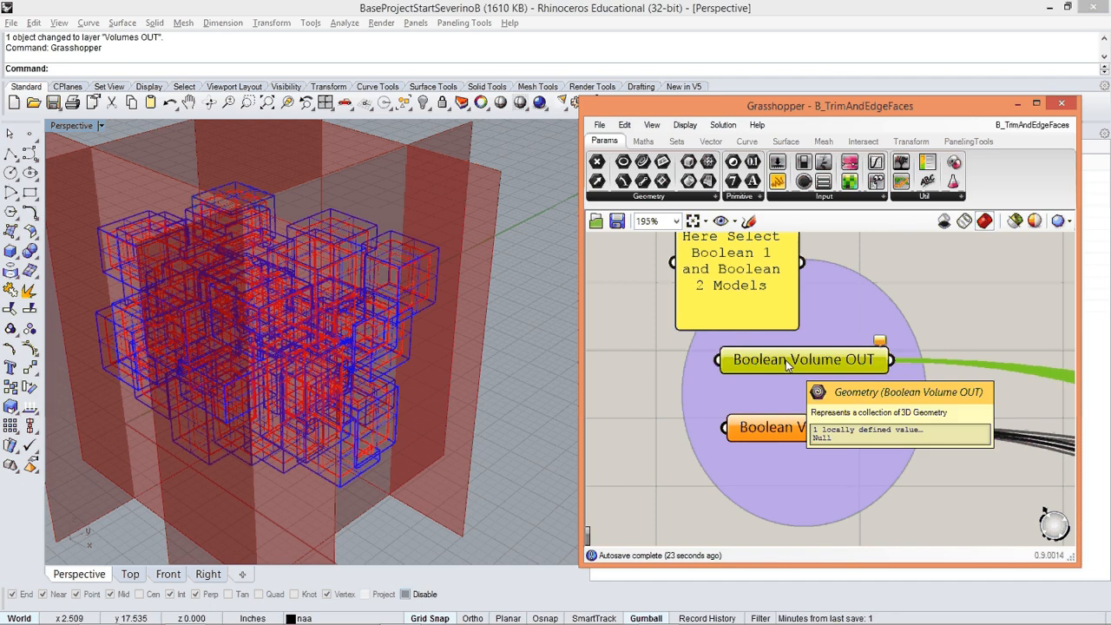
right_click(786, 364)
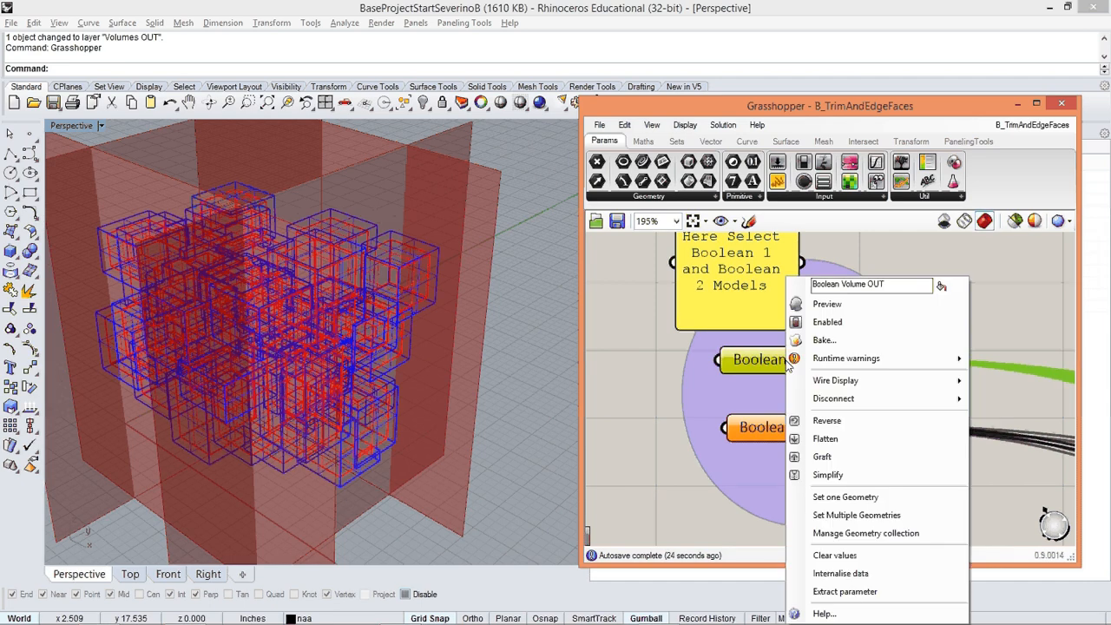
click(857, 515)
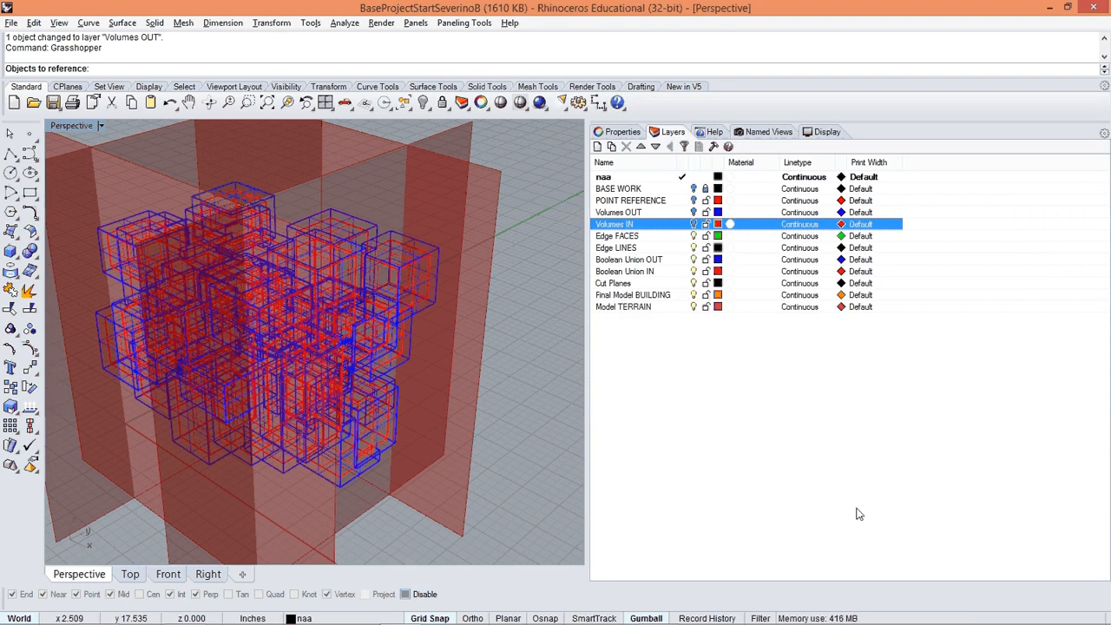
right_click(622, 260)
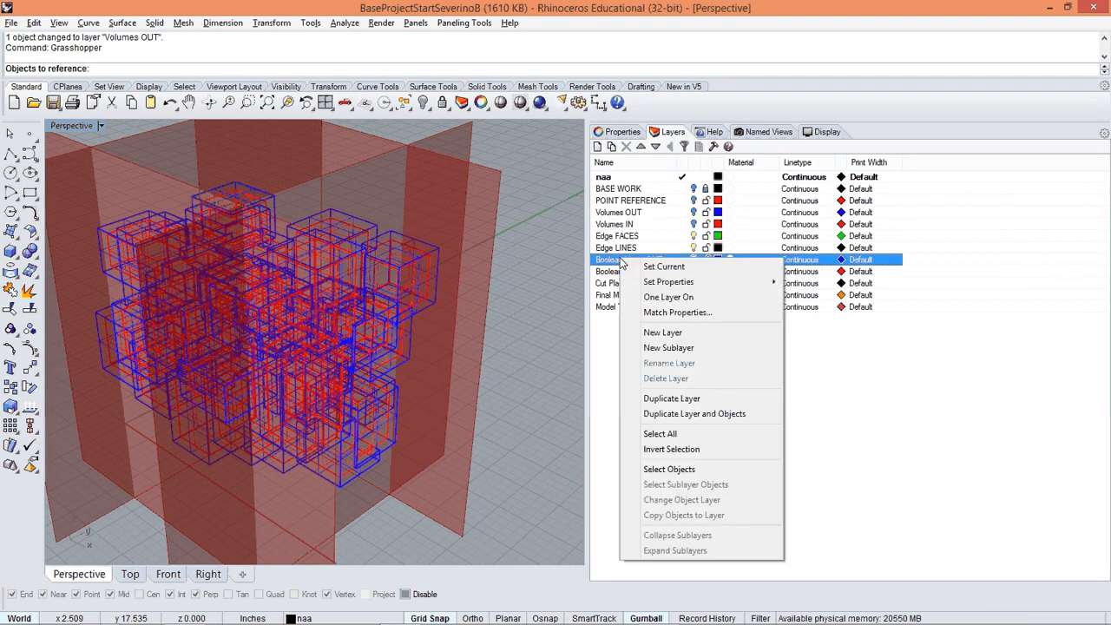
click(676, 469)
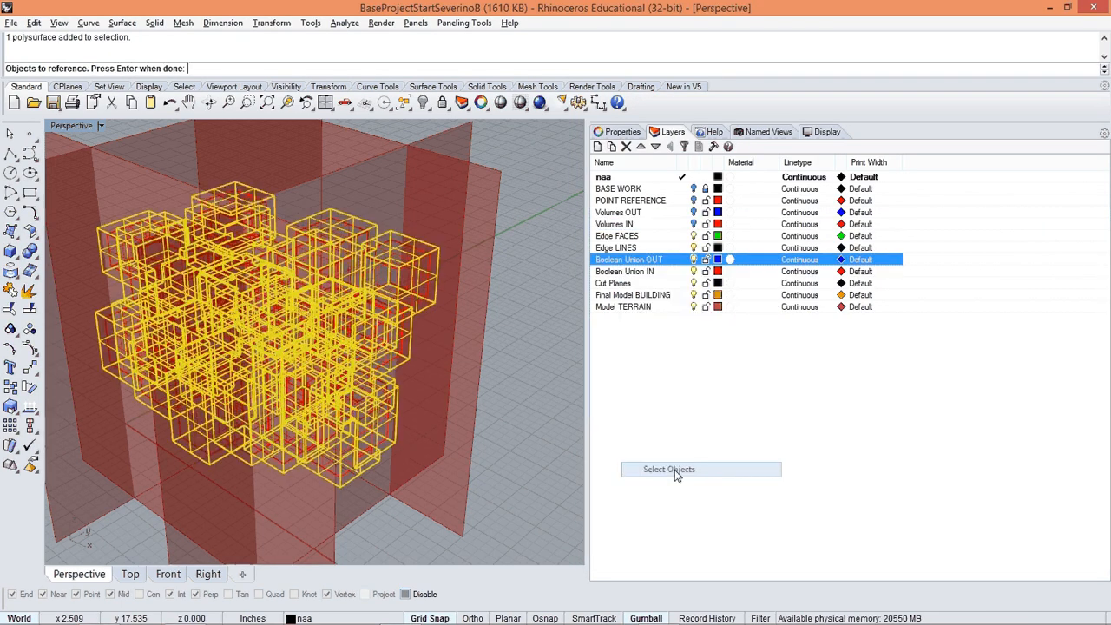
key(Return)
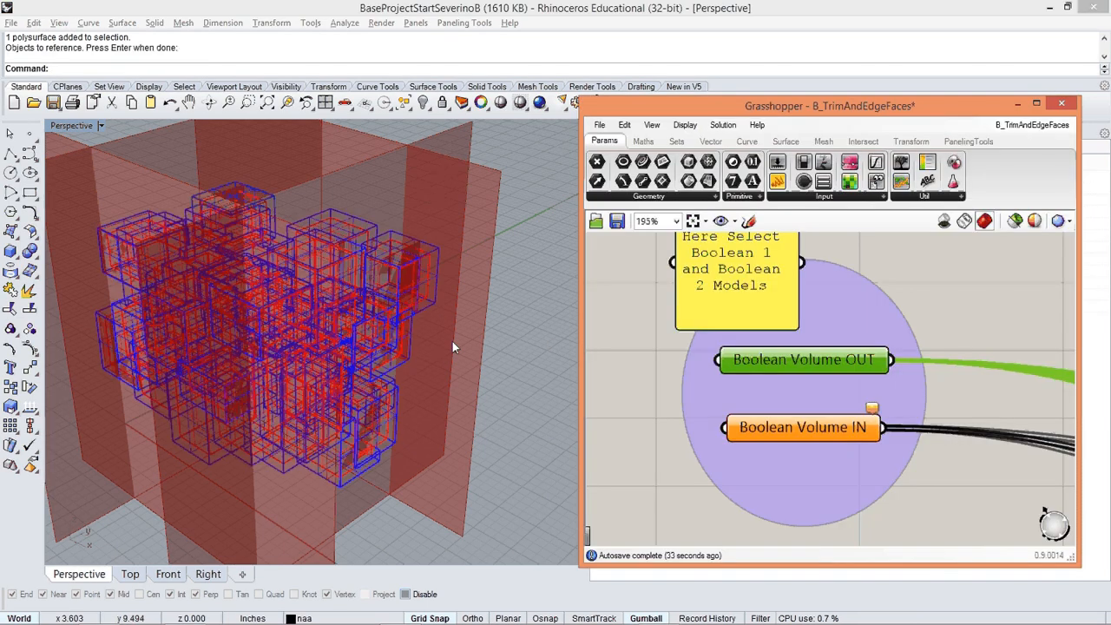
Assign all objects on the Boolean Union IN layer to the Boolean Volume IN parameter as multiple geometries.
click(775, 425)
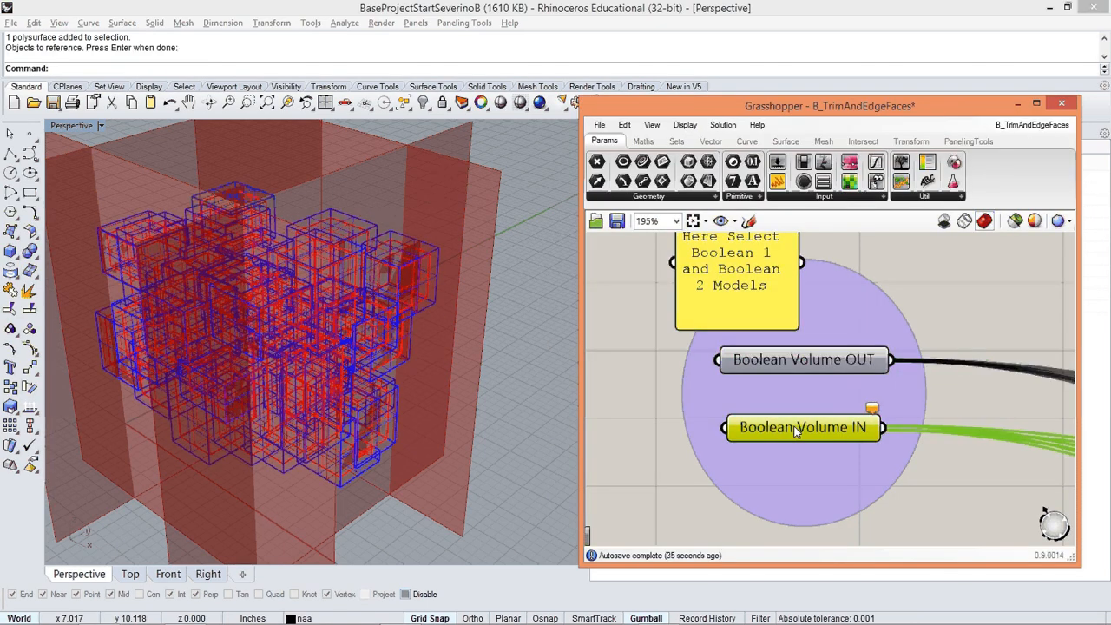
mouse_move(796, 432)
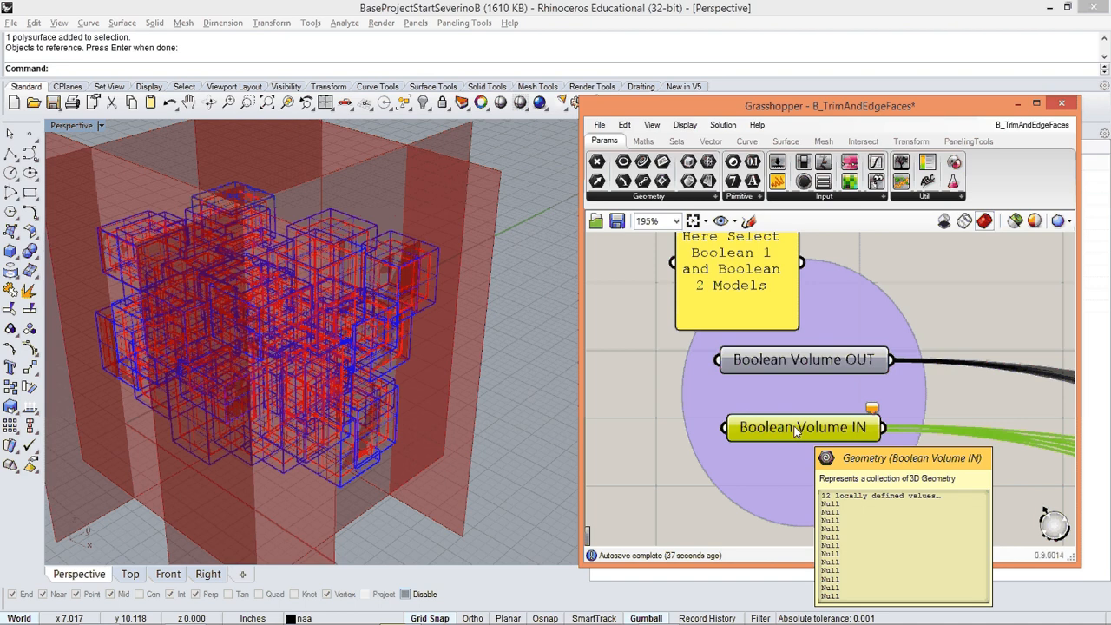
right_click(796, 431)
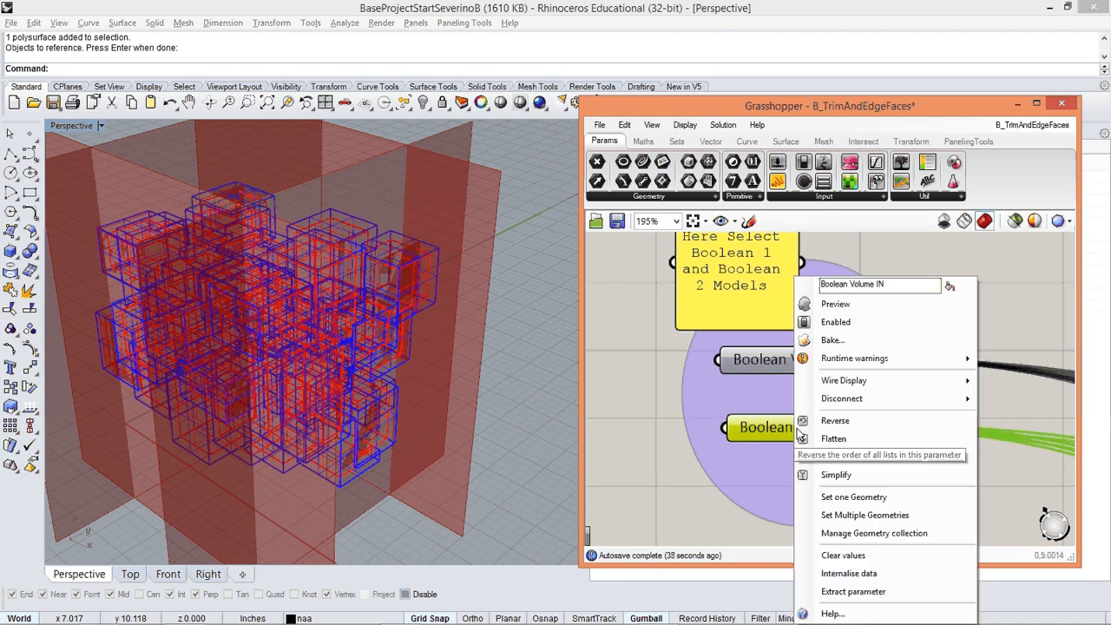
click(841, 515)
right_click(639, 274)
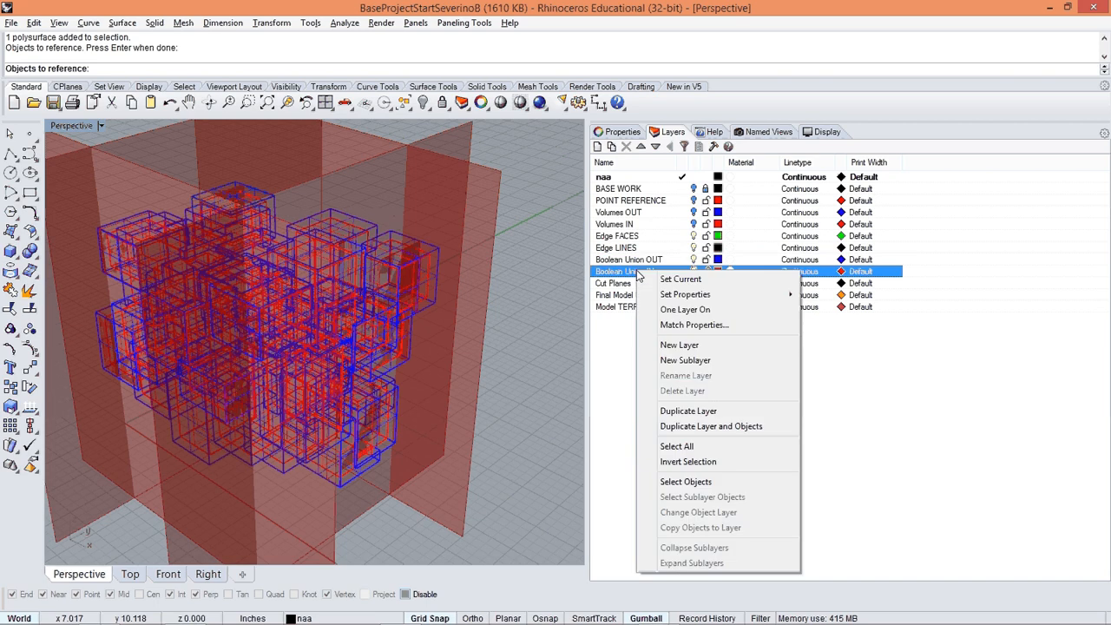
click(686, 481)
key(Return)
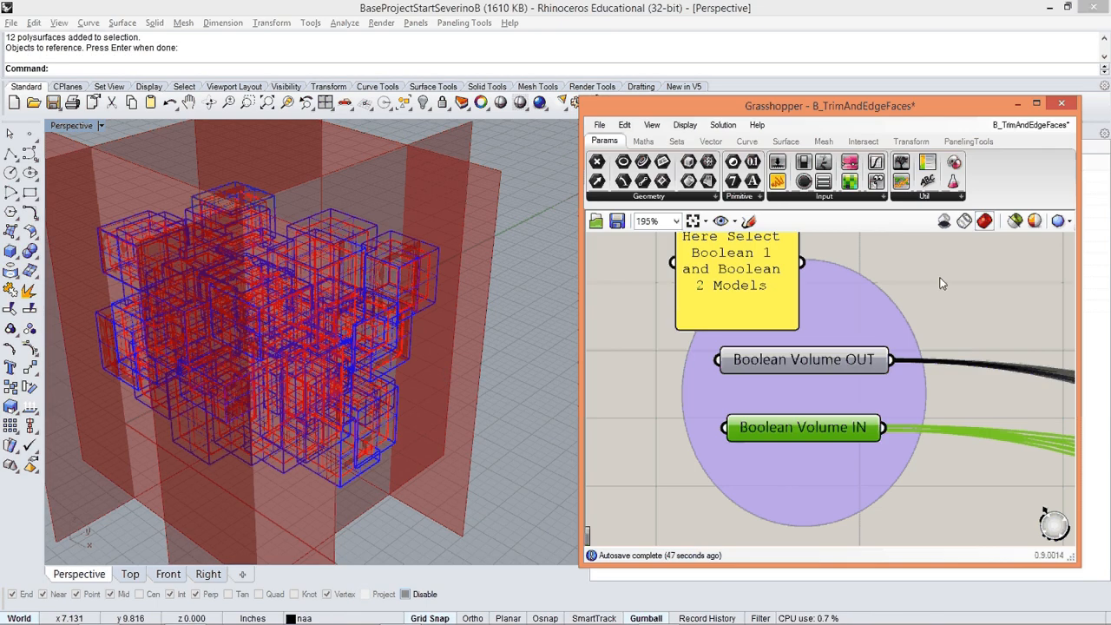
Examine the definition's Scale components that supply the cut planes and the edge output groups that follow them.
scroll(942, 284, down, 6)
scroll(808, 356, down, 3)
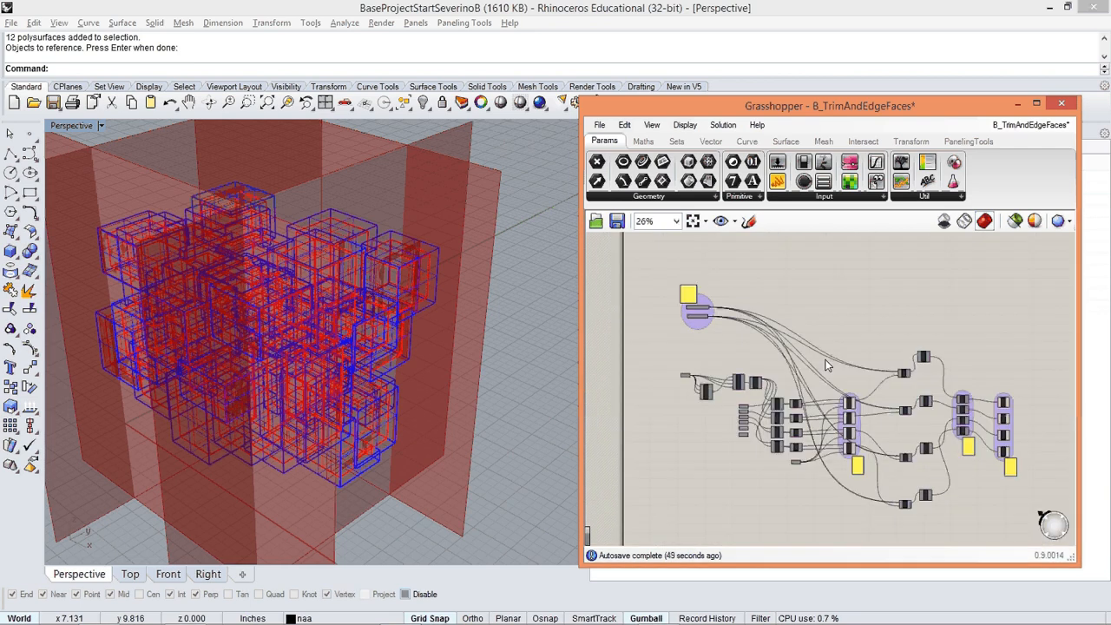
scroll(873, 446, up, 2)
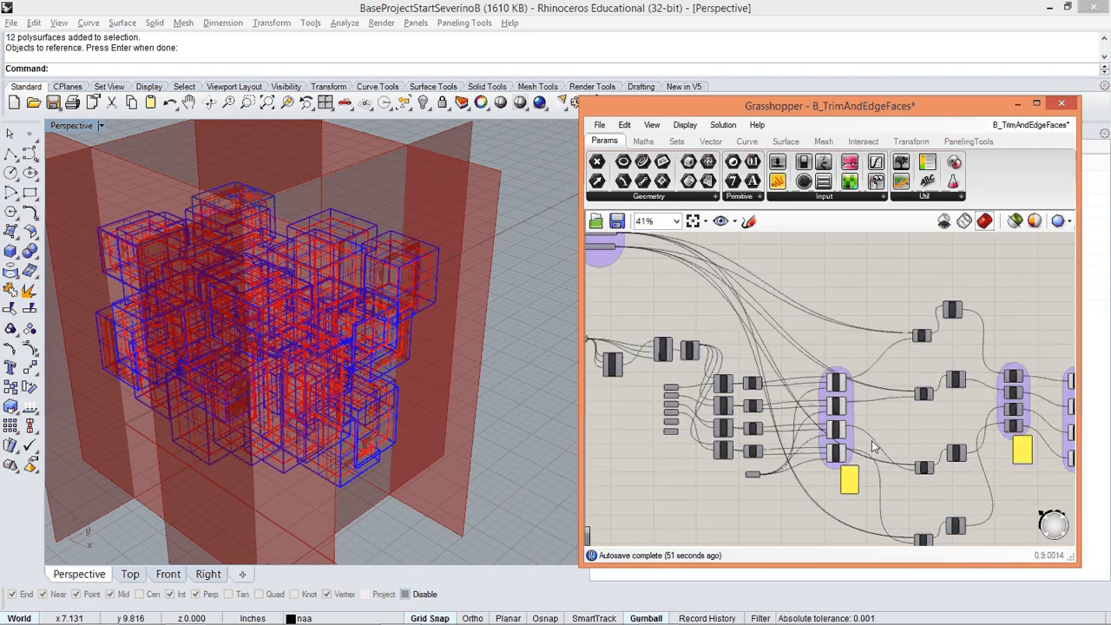
scroll(873, 446, up, 3)
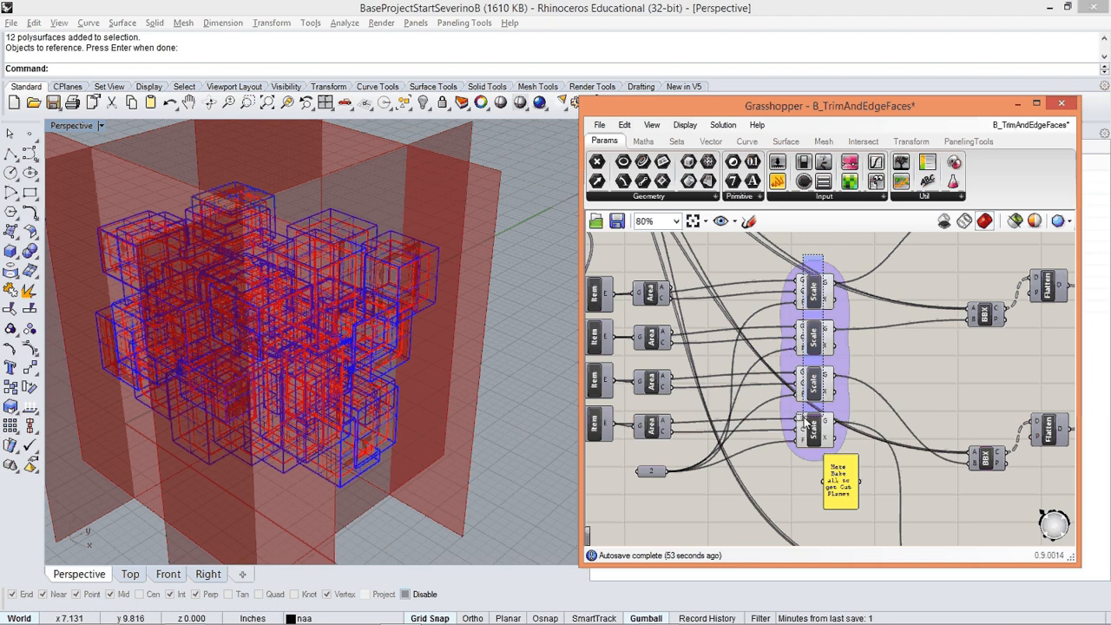
mouse_move(804, 417)
mouse_down()
mouse_move(817, 268)
mouse_move(818, 429)
mouse_up()
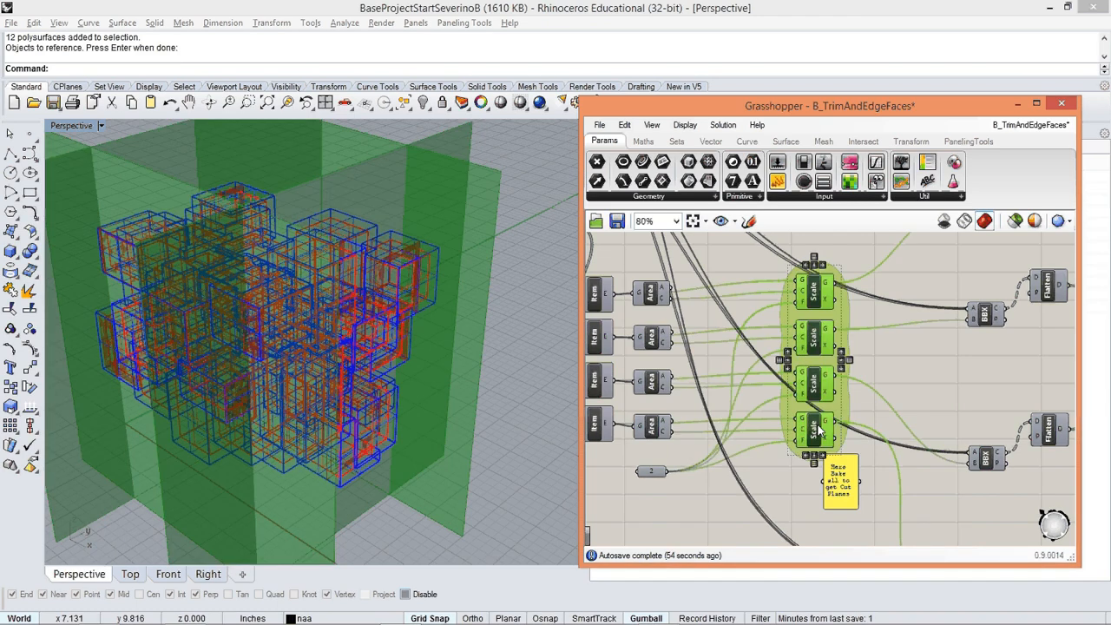
click(952, 388)
scroll(952, 388, down, 3)
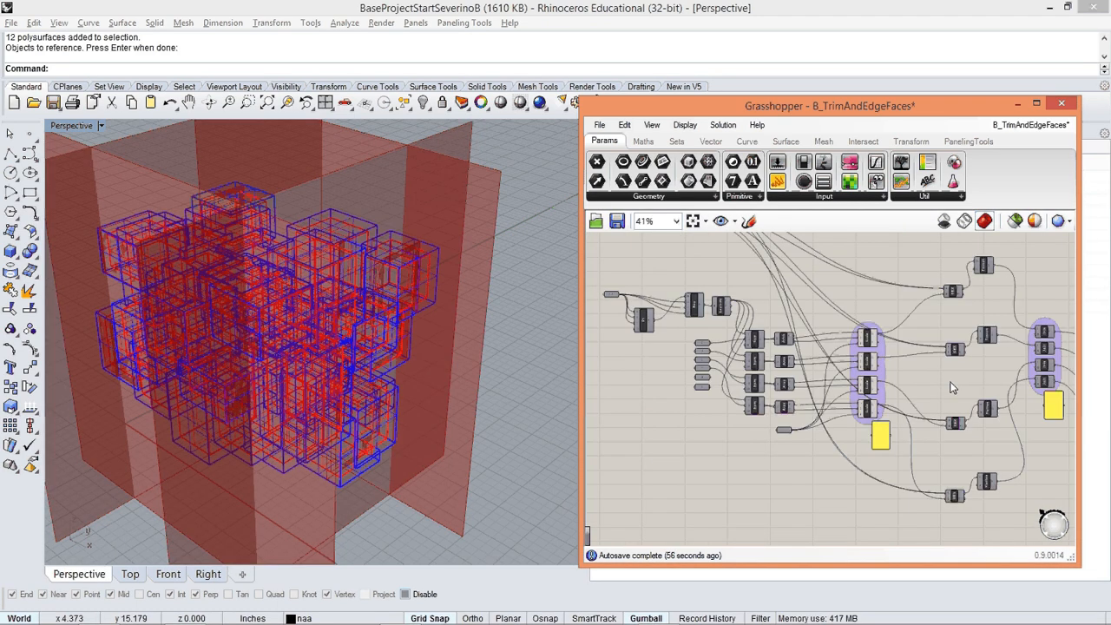
scroll(952, 388, up, 2)
click(971, 391)
click(718, 427)
scroll(718, 427, down, 2)
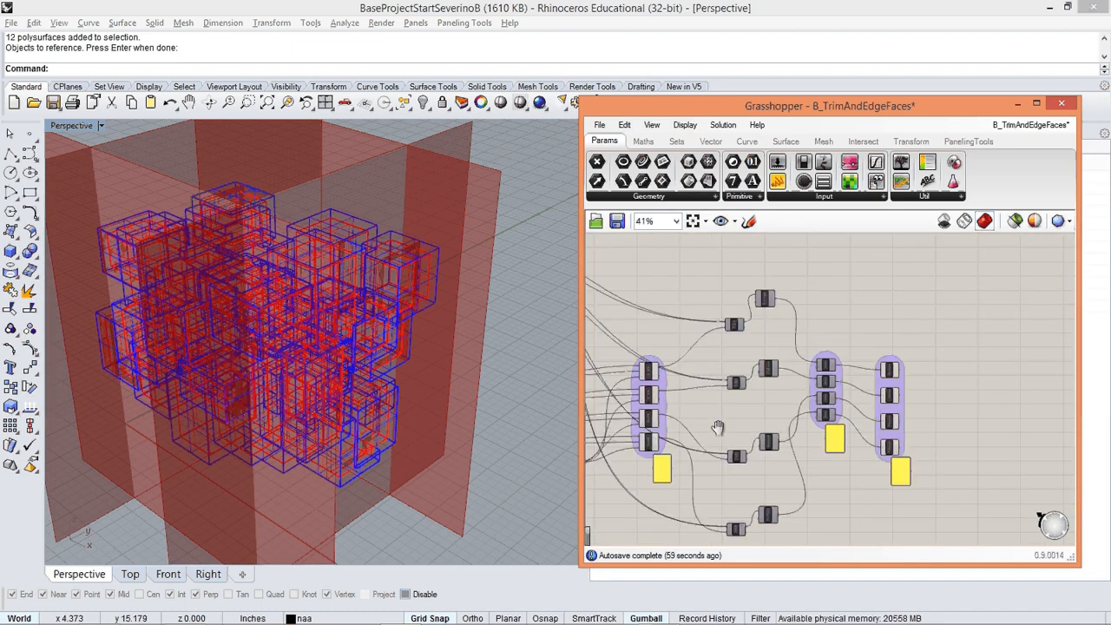
scroll(717, 427, up, 2)
drag(672, 312, 712, 493)
click(755, 445)
Make Cut Planes the current layer and bake all four Scale components onto it.
drag(776, 106, 767, 389)
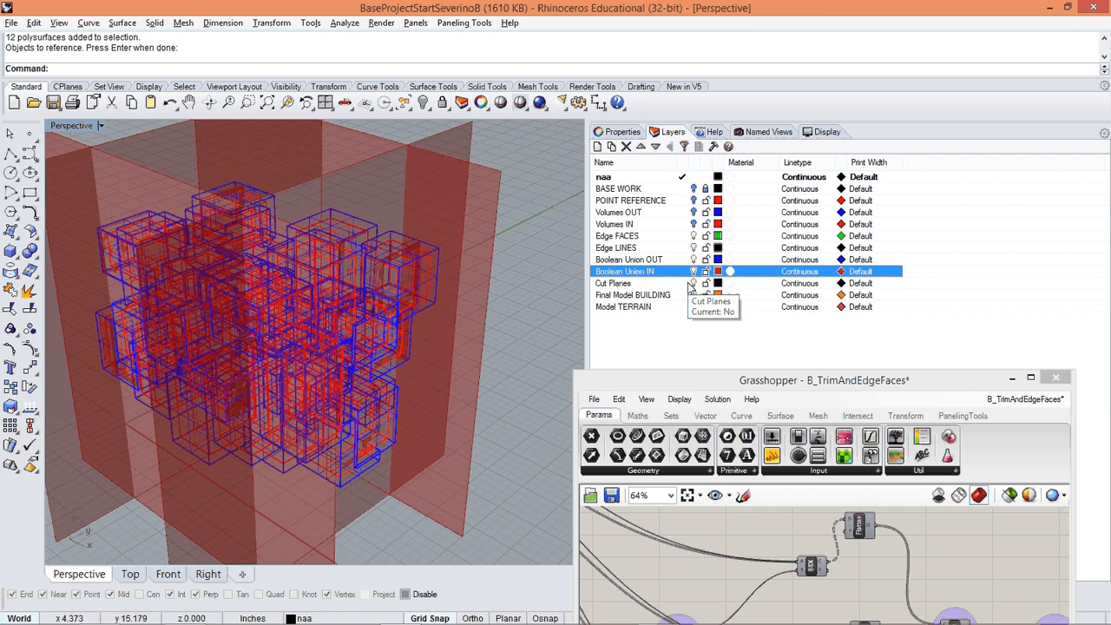
click(682, 284)
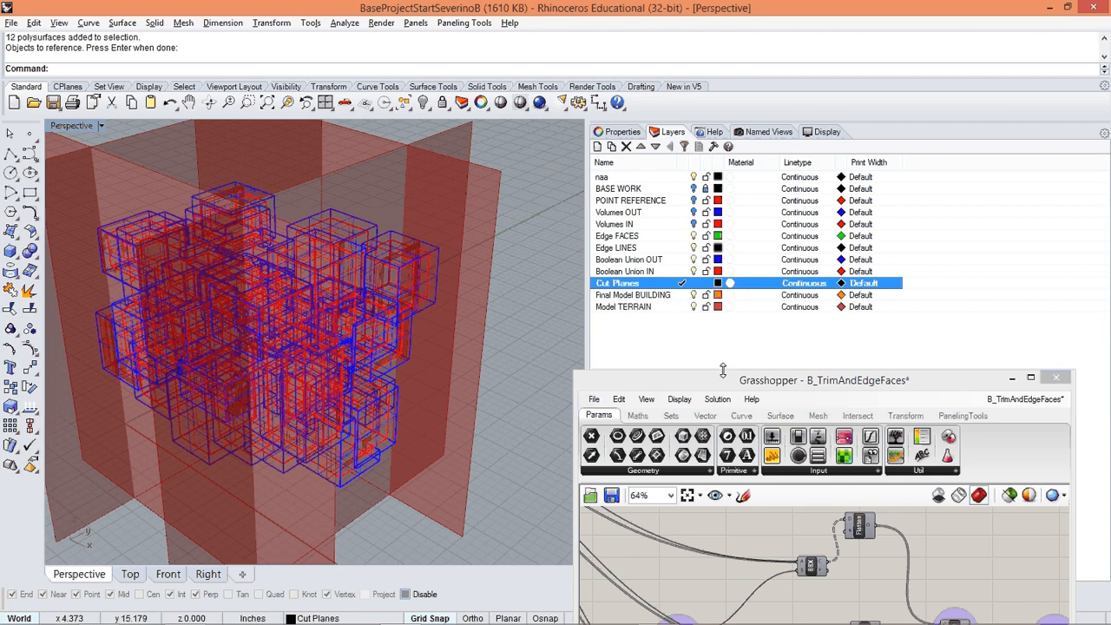
drag(722, 370, 719, 53)
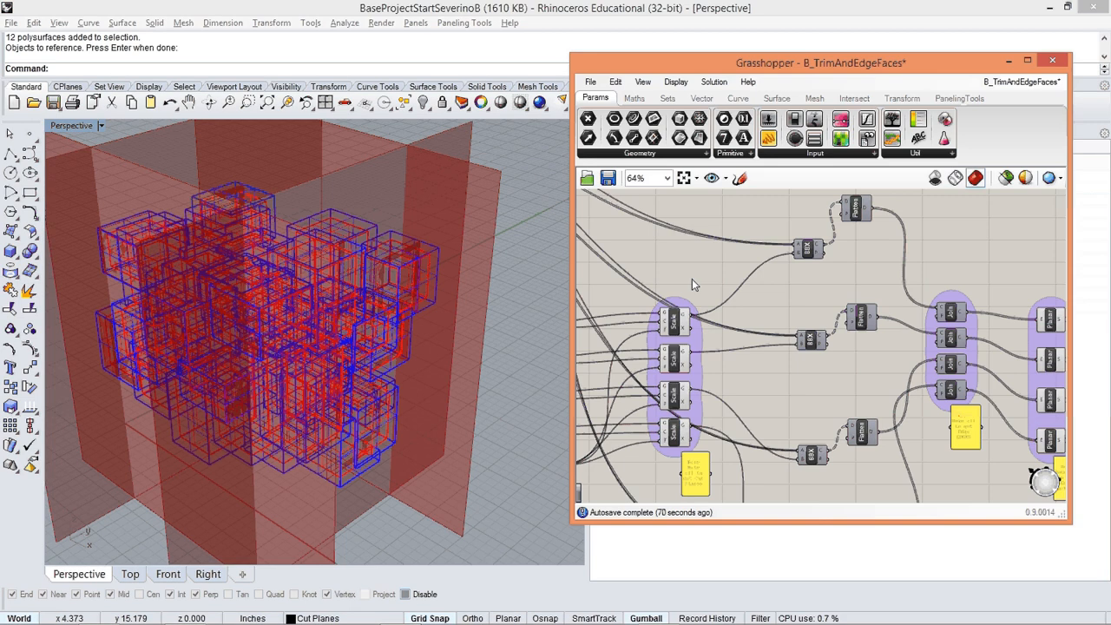
drag(692, 279, 675, 440)
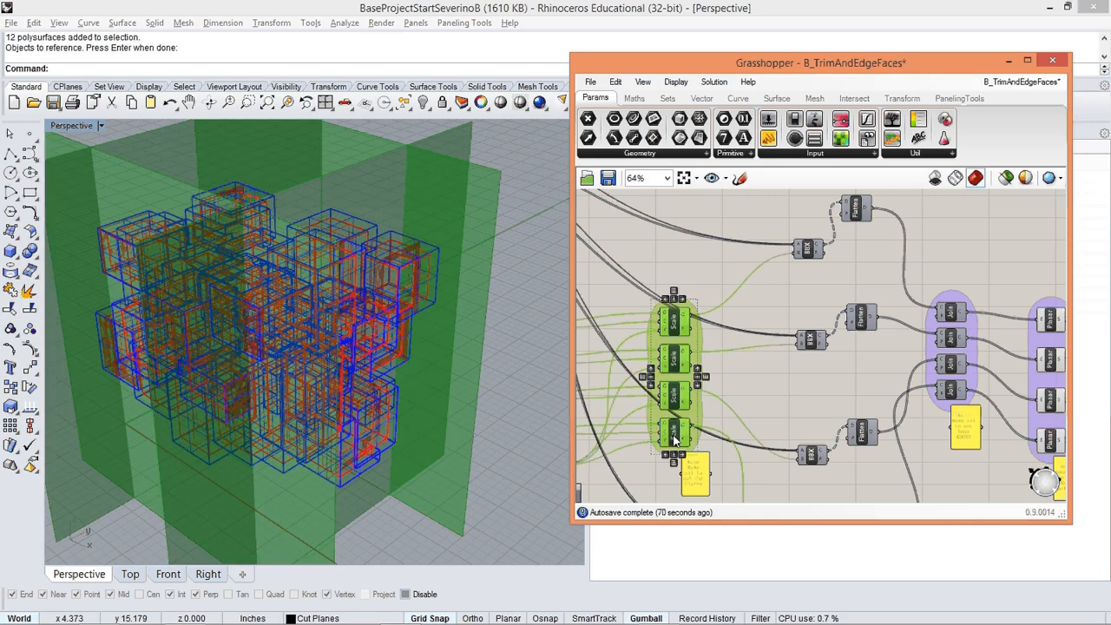
middle_click(681, 363)
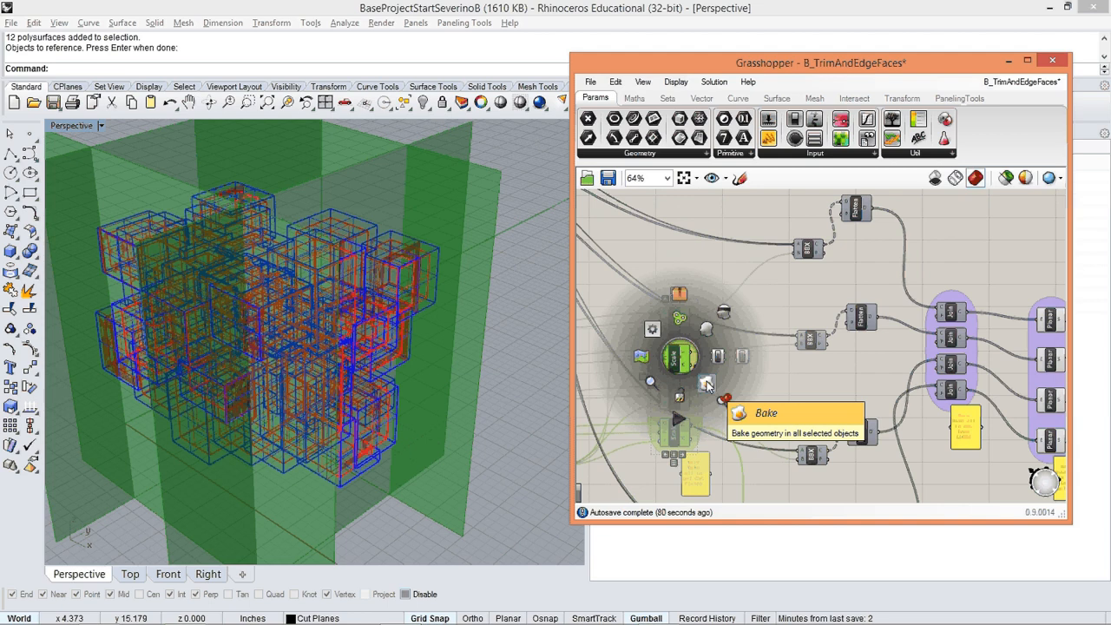
click(706, 381)
Make Edge FACES the current Rhino layer and bring the Grasshopper definition back into full view.
scroll(778, 404, down, 3)
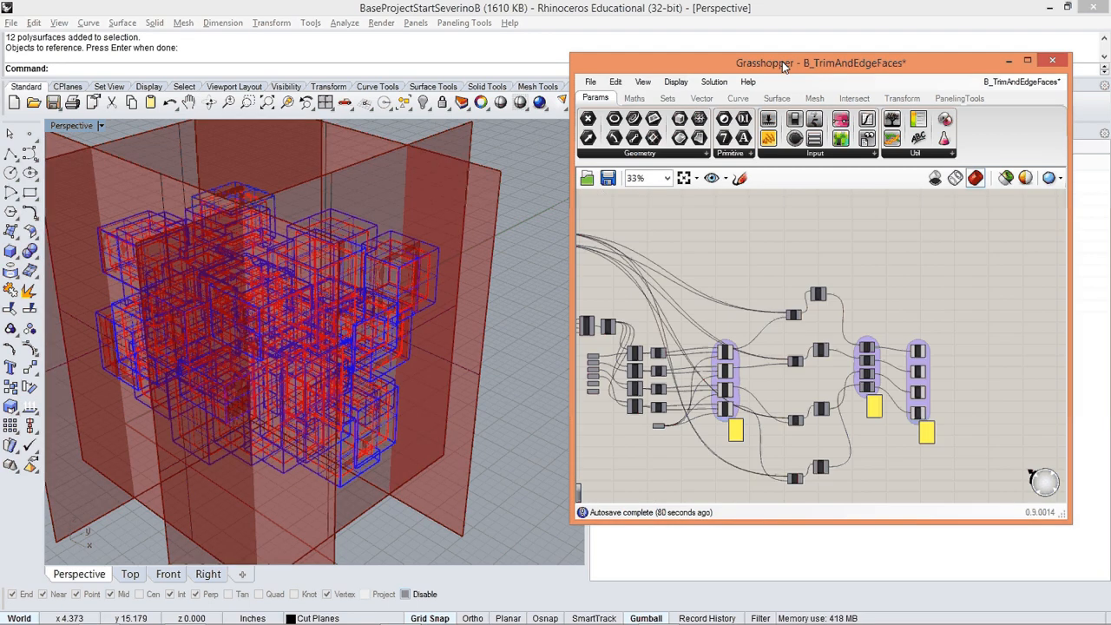
drag(784, 67, 784, 332)
click(613, 237)
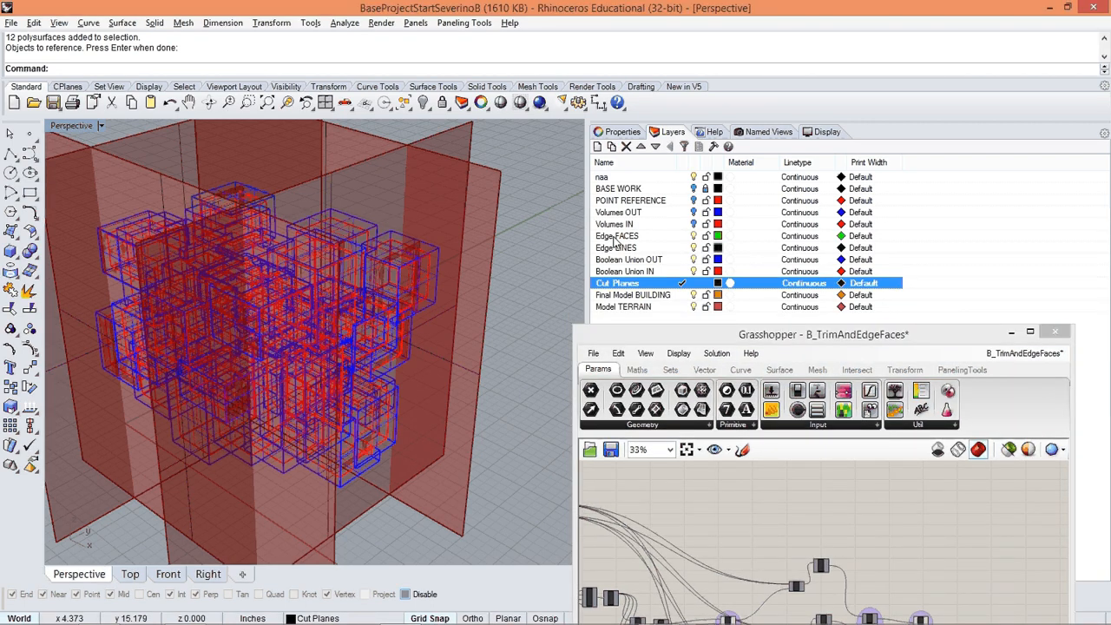
click(683, 236)
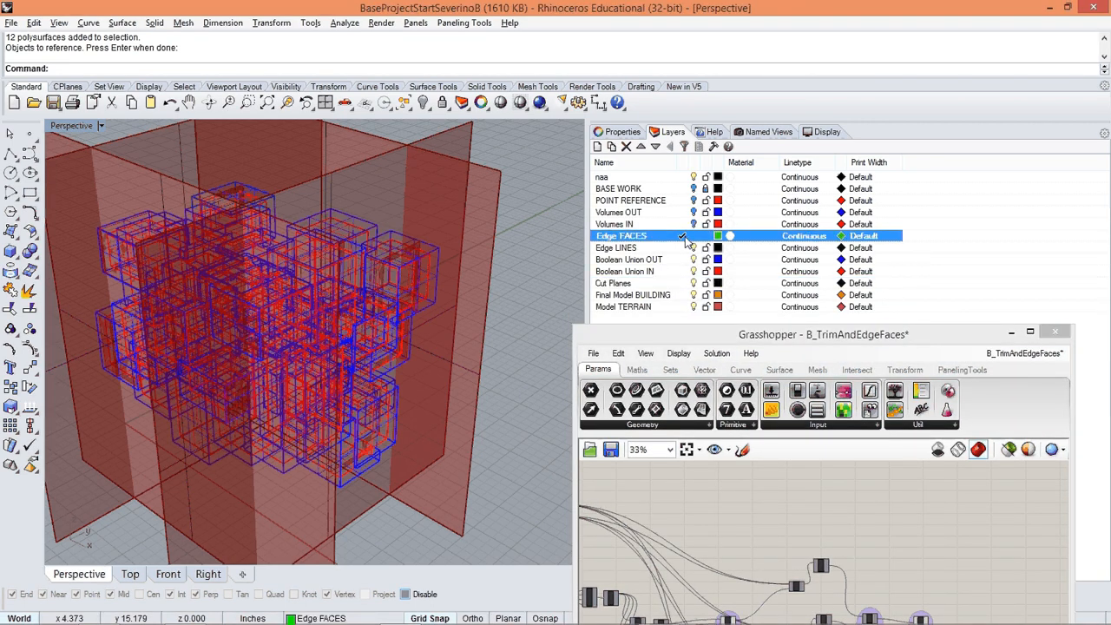
click(796, 337)
drag(796, 336, 797, 98)
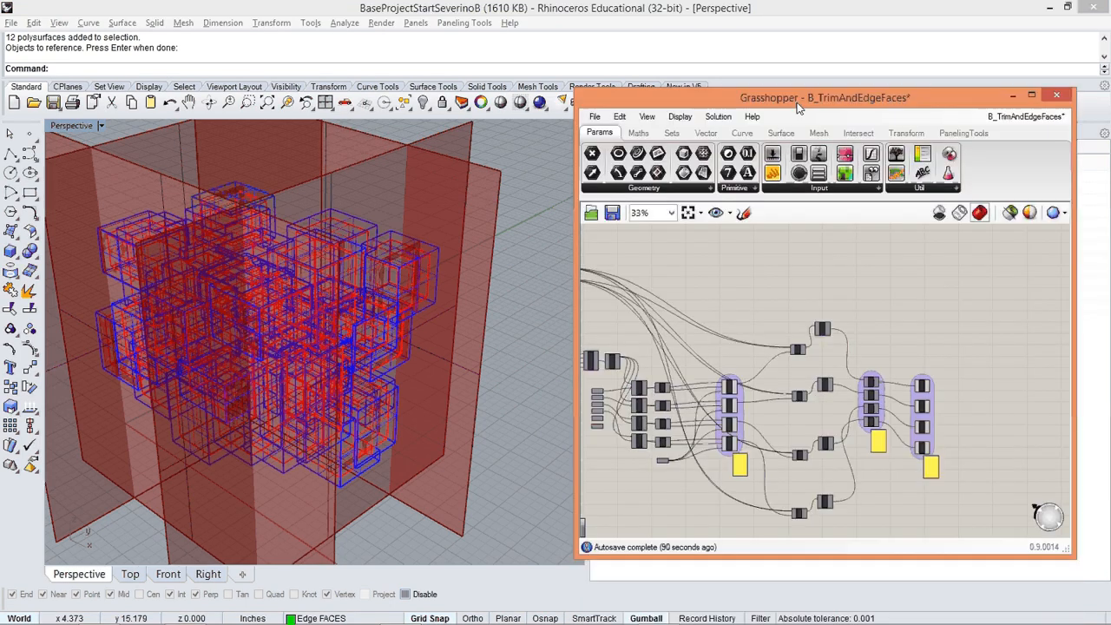
Bake all four Planar components to get the edge surfaces on the Edge FACES layer.
scroll(970, 380, up, 1)
scroll(859, 341, up, 1)
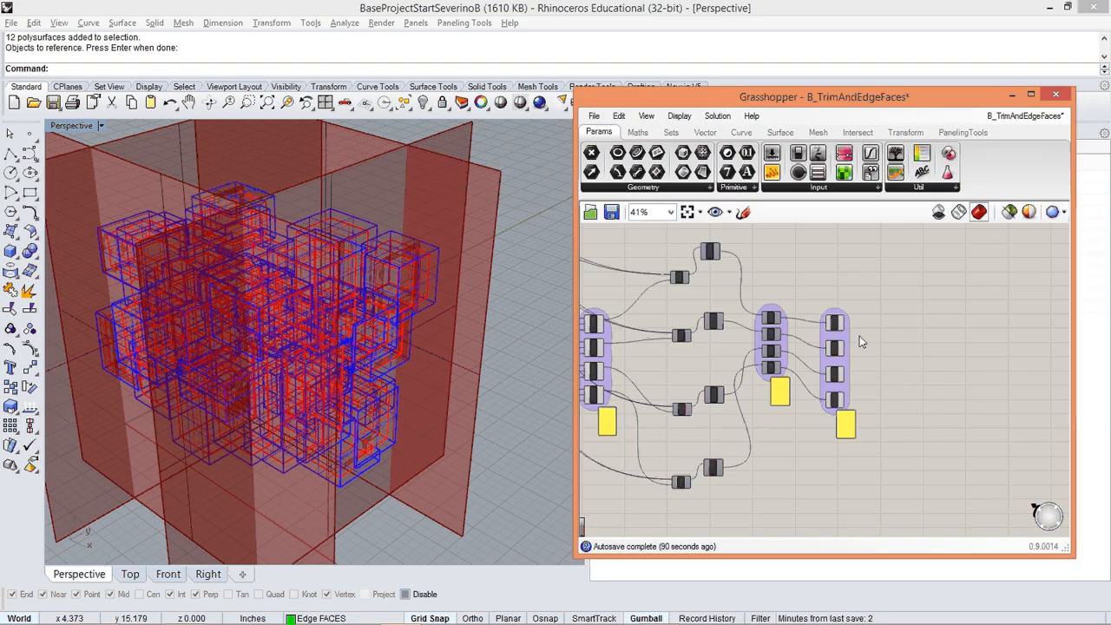
scroll(859, 347, up, 2)
scroll(859, 382, up, 1)
drag(836, 242, 801, 434)
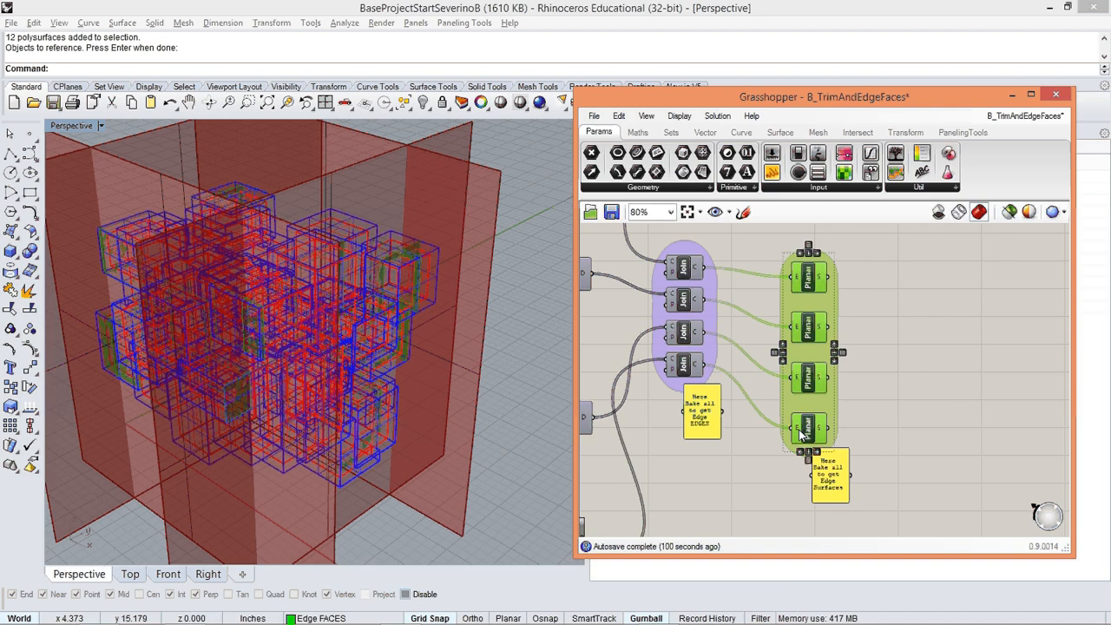
middle_click(816, 343)
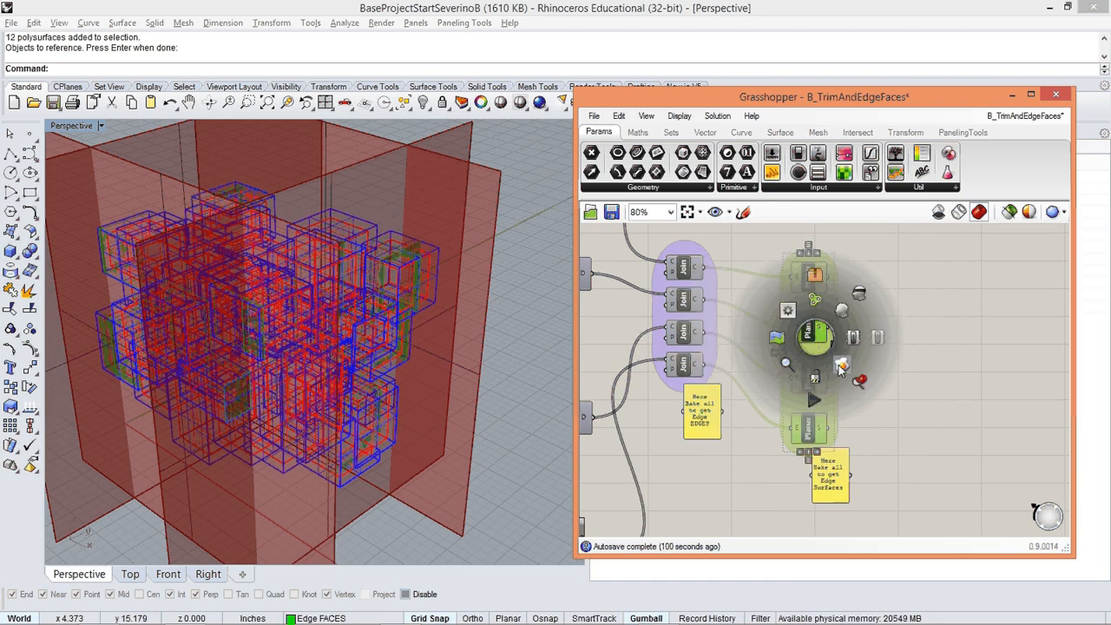
click(816, 341)
click(927, 339)
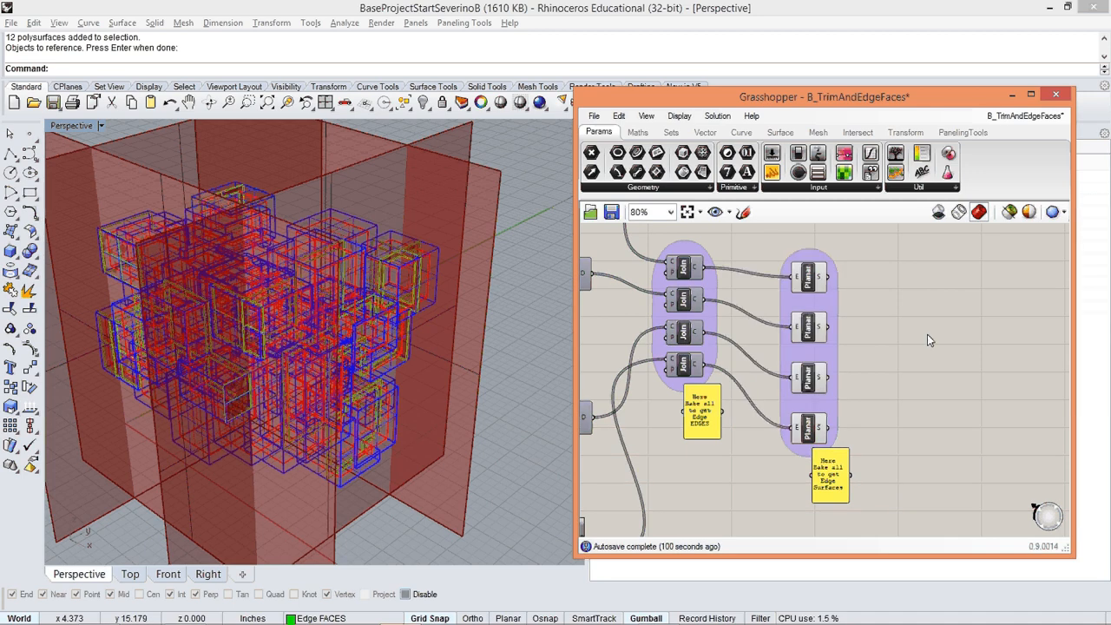
Close the Grasshopper window, save the Rhino model, and inspect the baked planes and edge faces.
click(1054, 96)
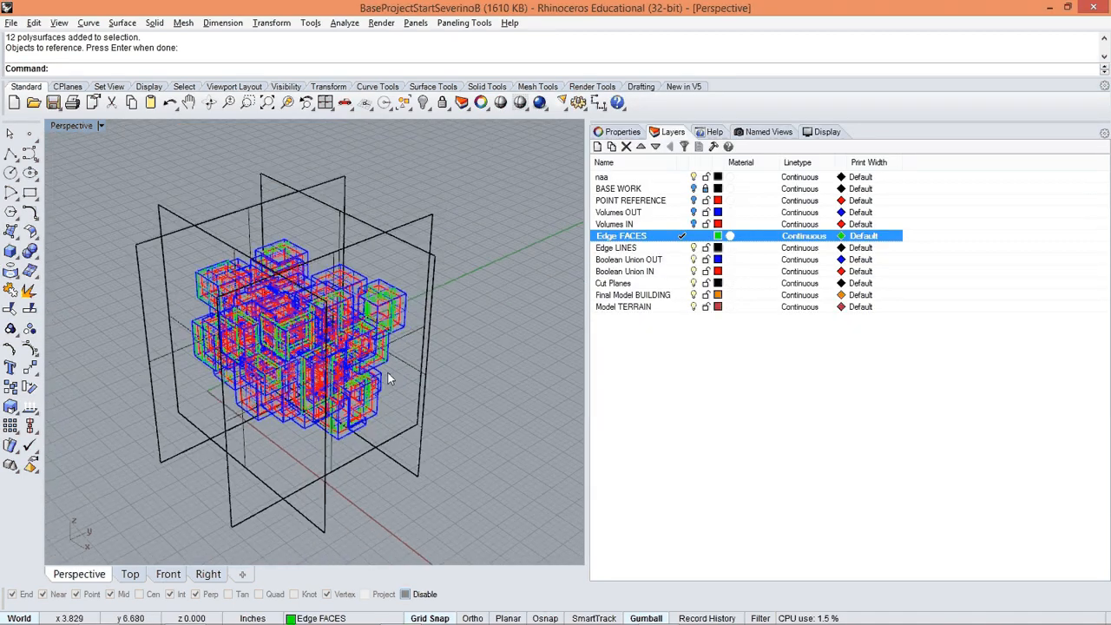
key(ctrl+s)
shift+right_drag(373, 371, 354, 342)
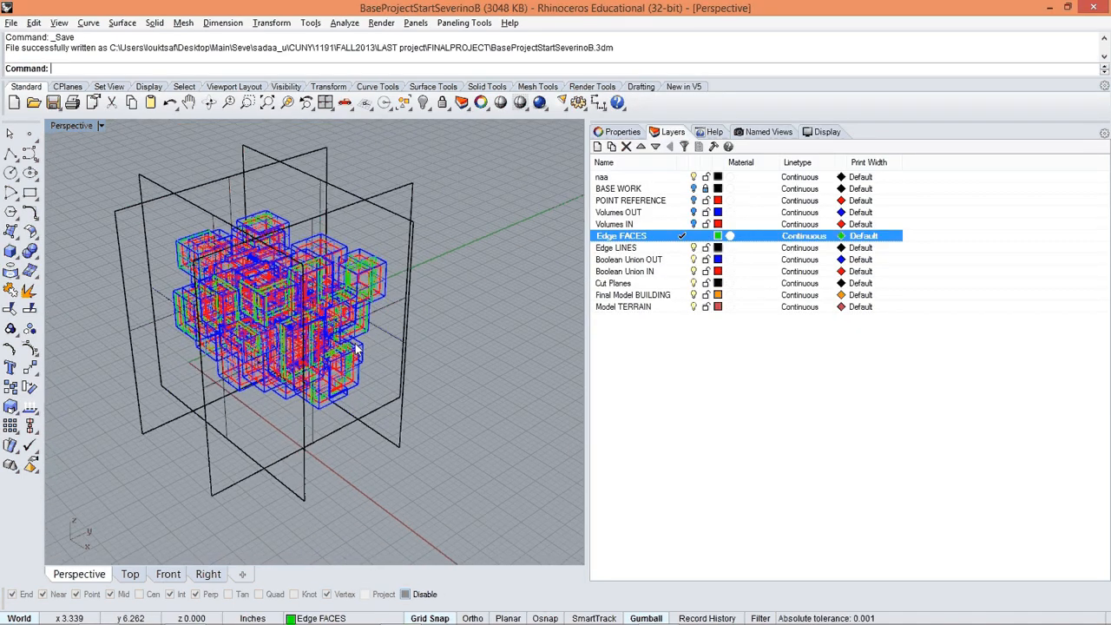
right_drag(427, 323, 449, 298)
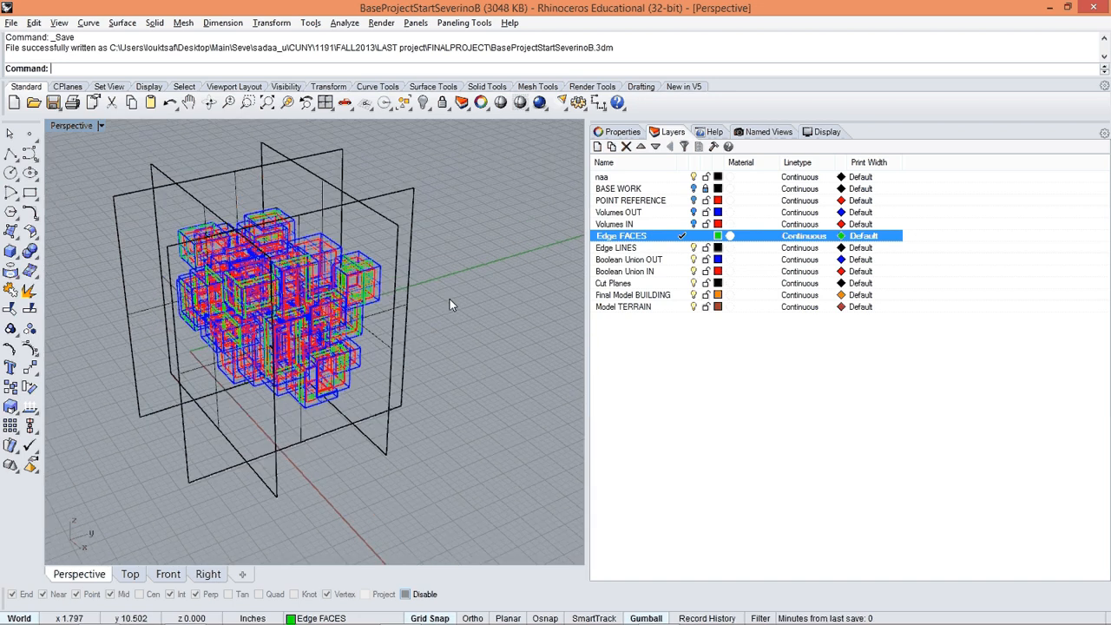
Make naa the current layer and hide the Edge FACES layer.
click(683, 178)
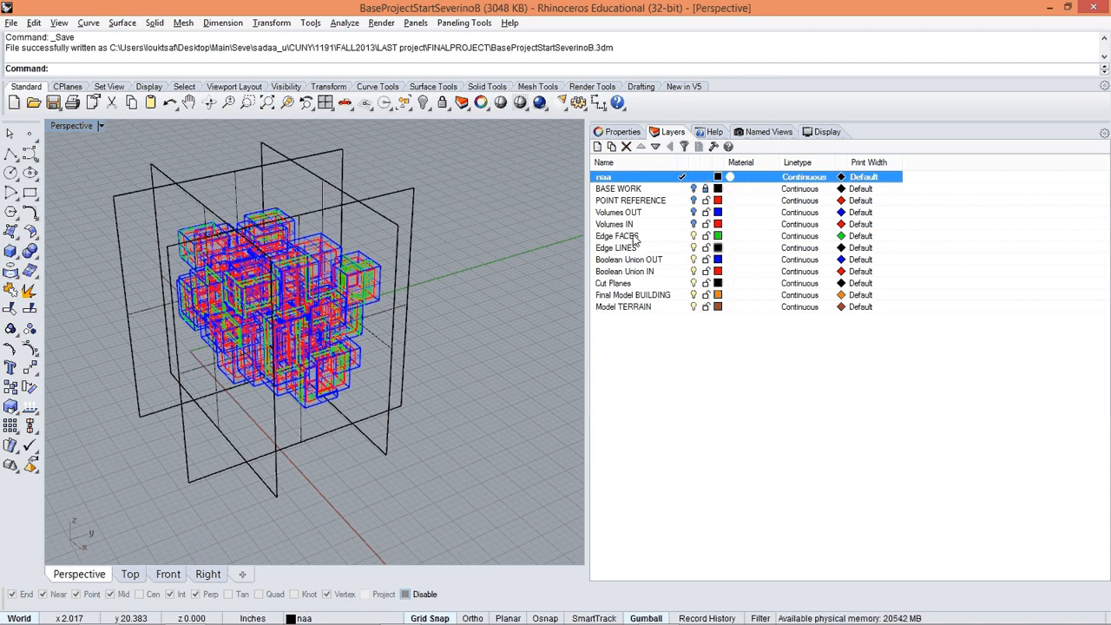
click(693, 236)
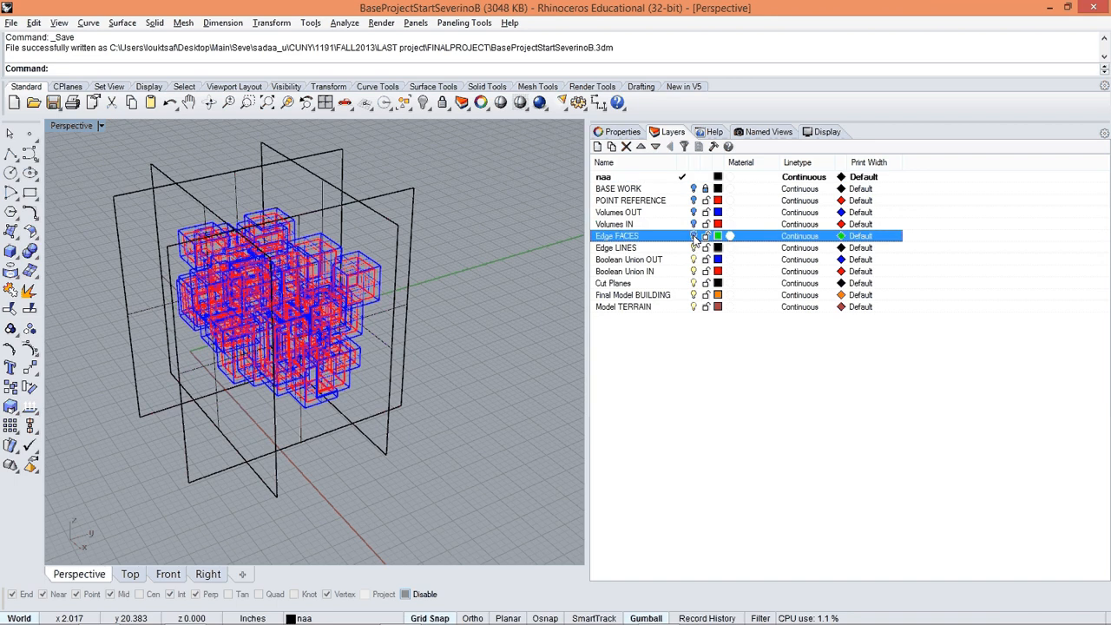
In the Top view, trim the Boolean volumes and crossing cut planes that extend beyond the cut plane on the positive X side.
right_drag(451, 381, 461, 425)
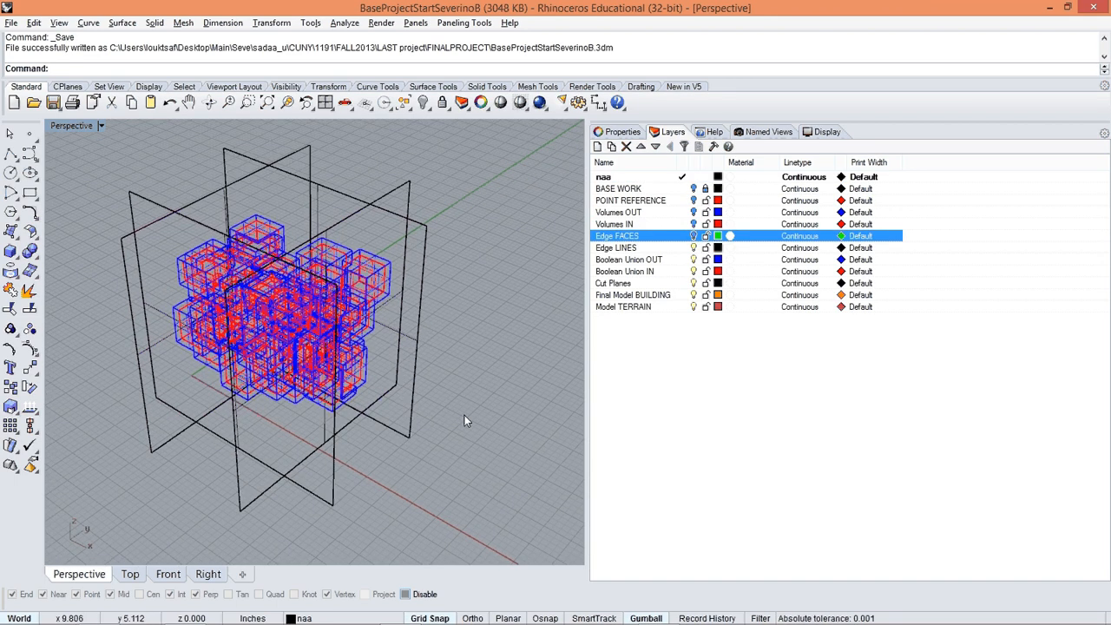
key(ctrl+F1)
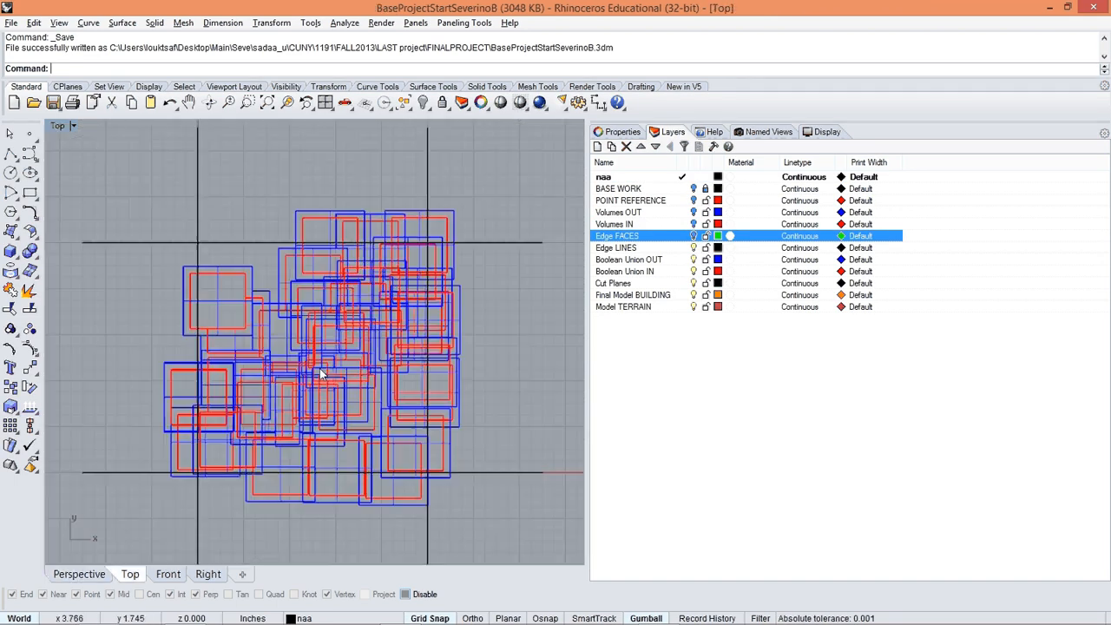
double_click(58, 127)
double_click(58, 127)
scroll(338, 356, down, 3)
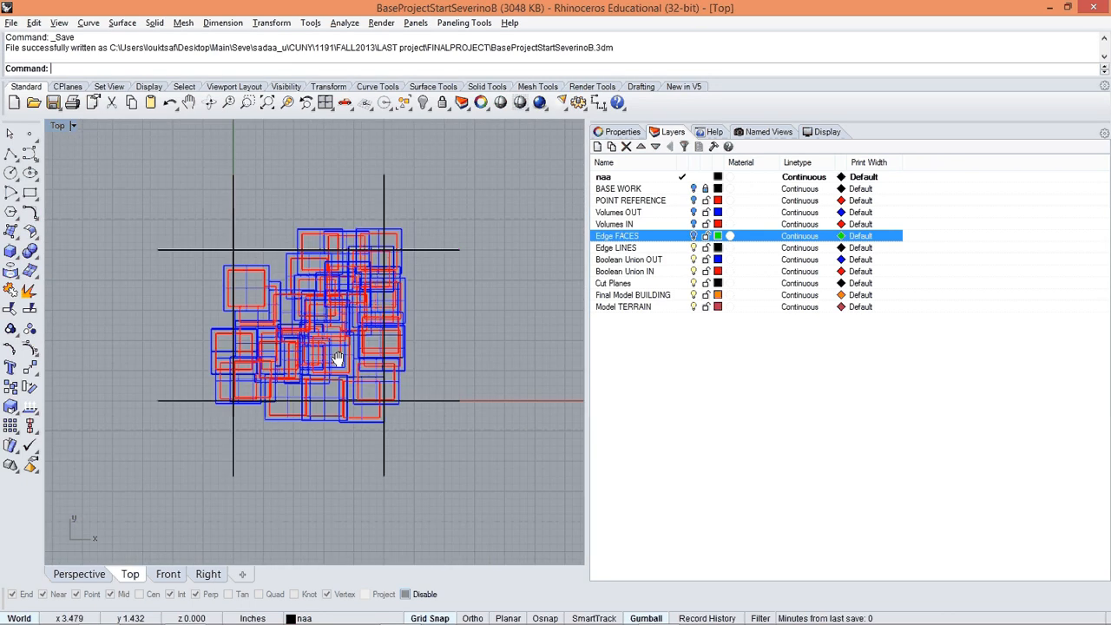
text(Trim)
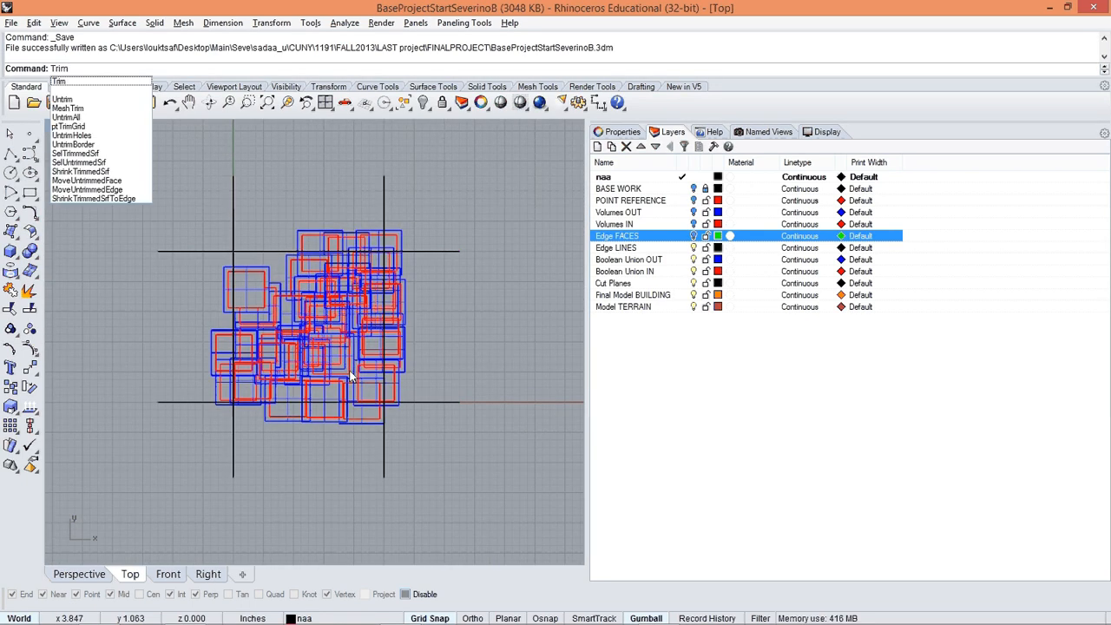
key(Return)
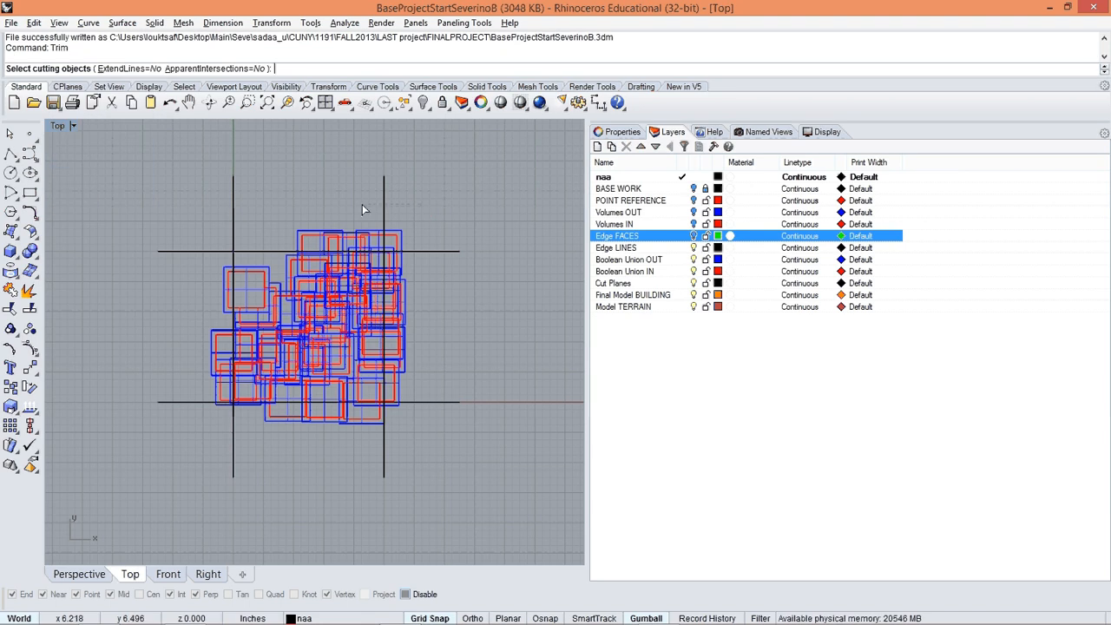
click(383, 208)
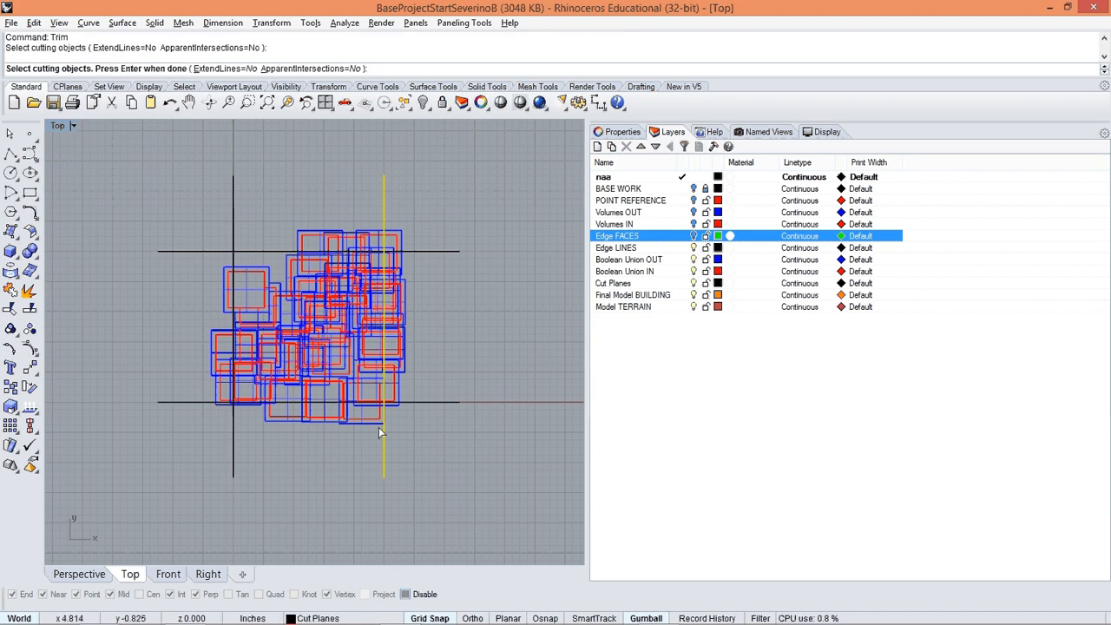
key(Return)
drag(476, 197, 398, 425)
Trim off the remaining red inner pieces and the thin blue sliver outside the positive X cut plane, then finish the trim.
scroll(426, 254, up, 2)
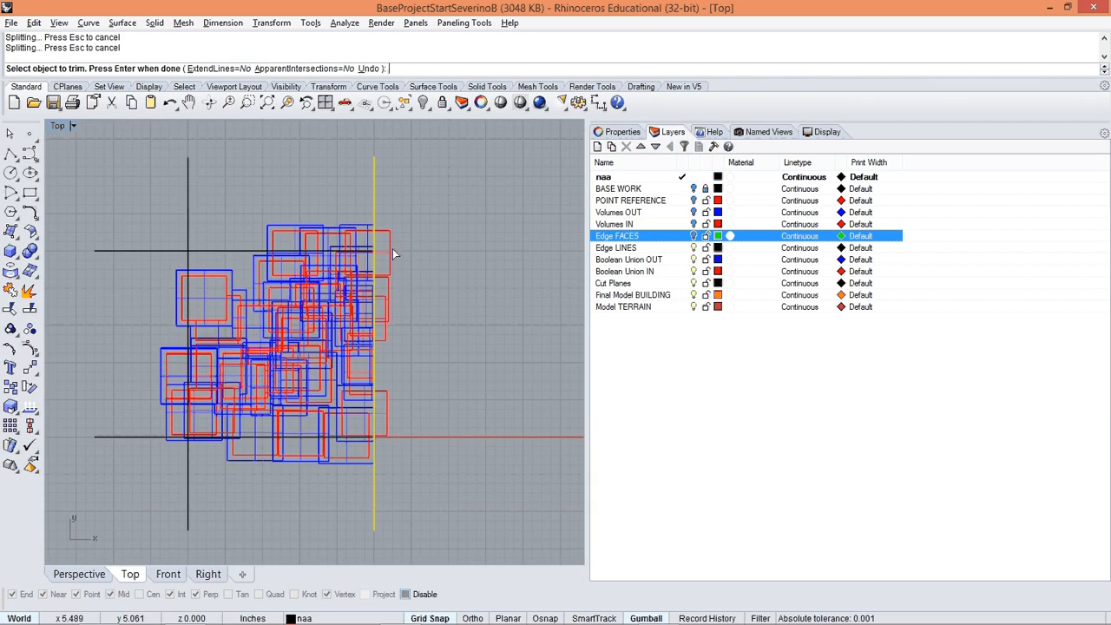
click(392, 252)
drag(444, 328, 385, 442)
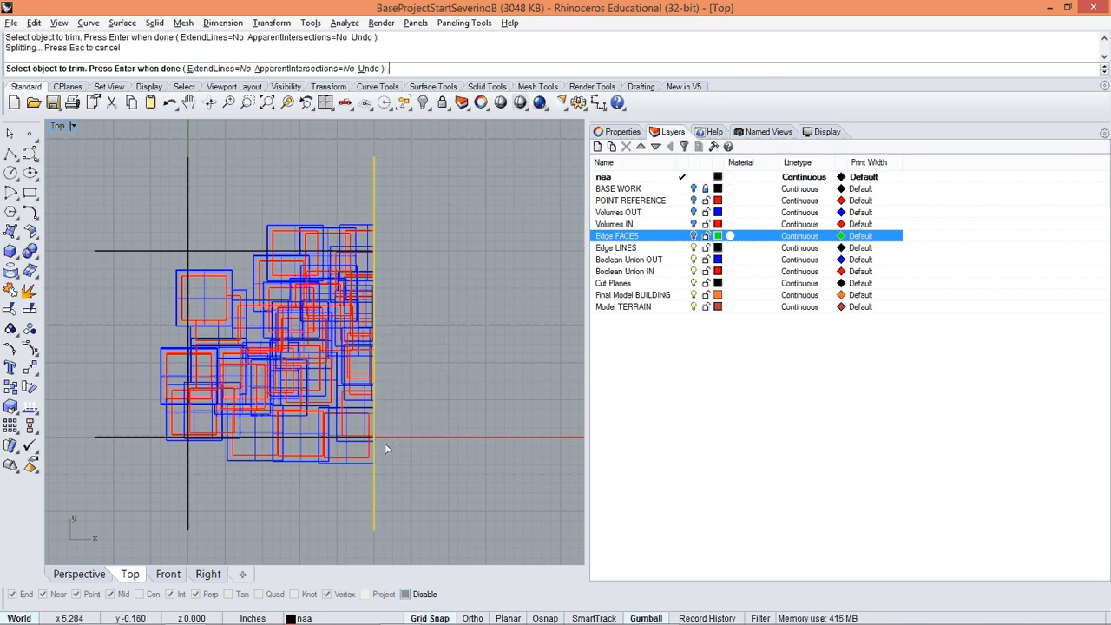
scroll(378, 432, up, 5)
scroll(374, 432, down, 5)
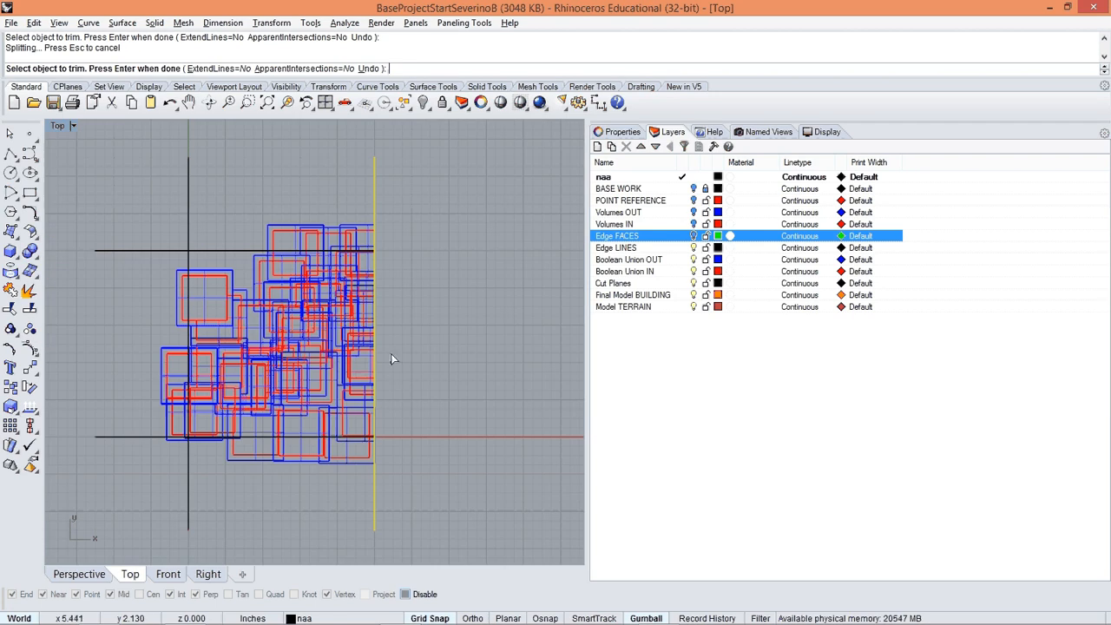
scroll(386, 351, up, 3)
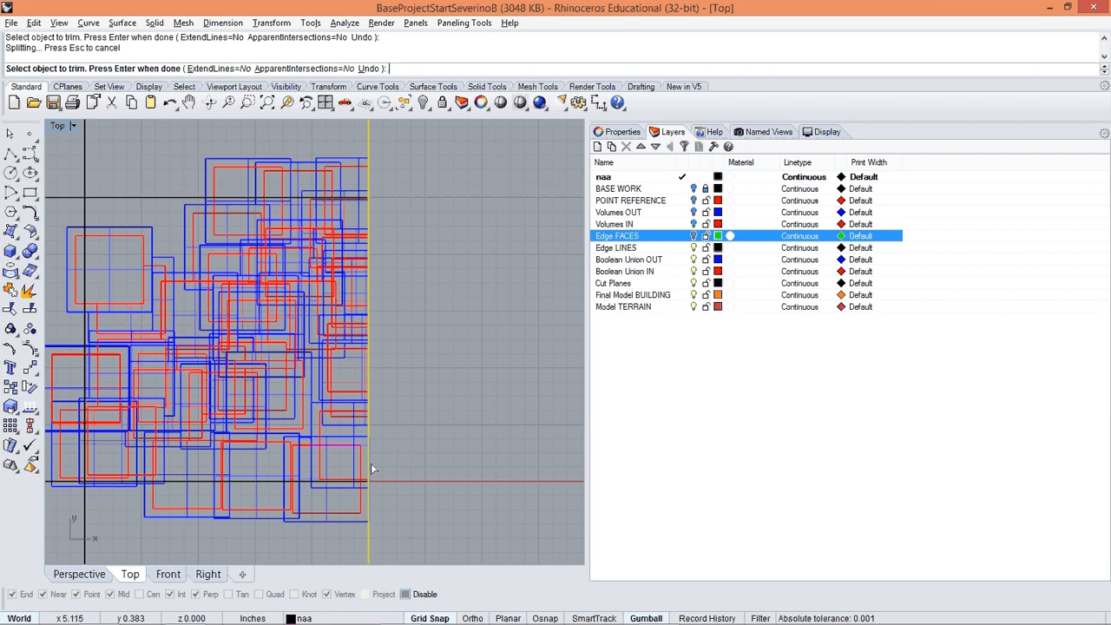
scroll(364, 473, up, 5)
scroll(354, 252, down, 5)
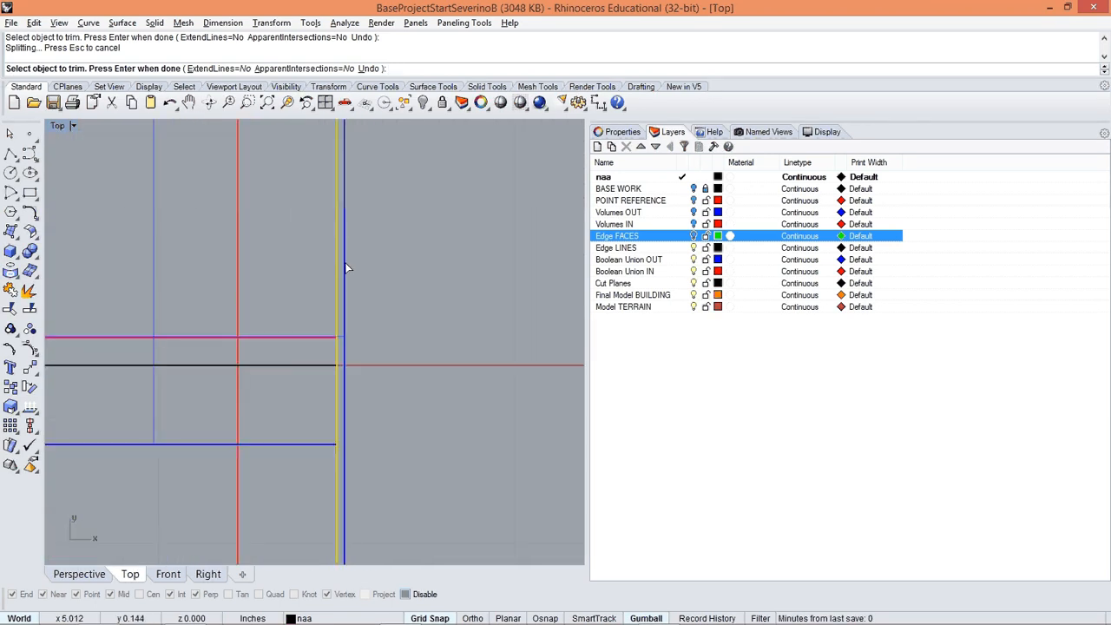
click(345, 263)
scroll(350, 272, down, 3)
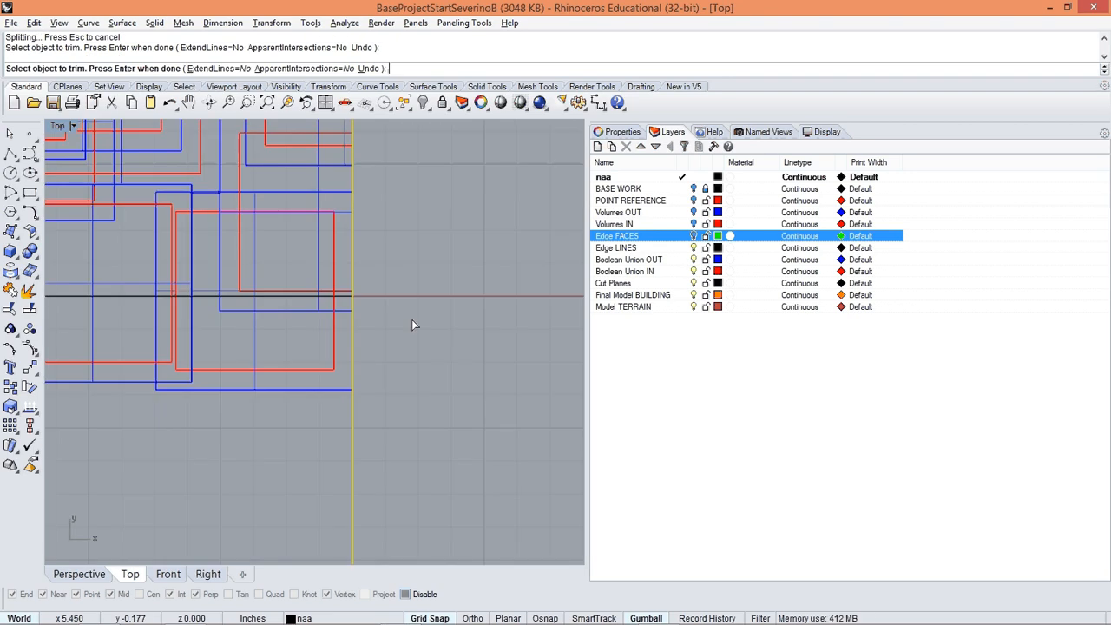
key(Return)
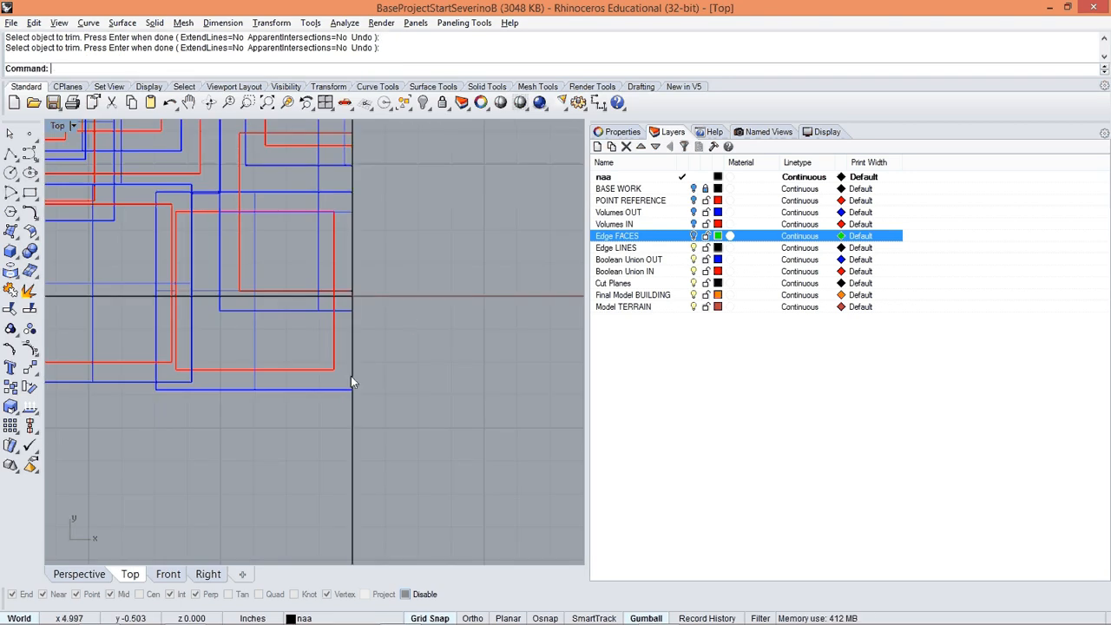
Check the trimmed positive X edge, then trim the volumes and planes beyond the cut plane on the positive Y side.
scroll(353, 379, up, 4)
scroll(371, 359, down, 1)
scroll(378, 358, down, 5)
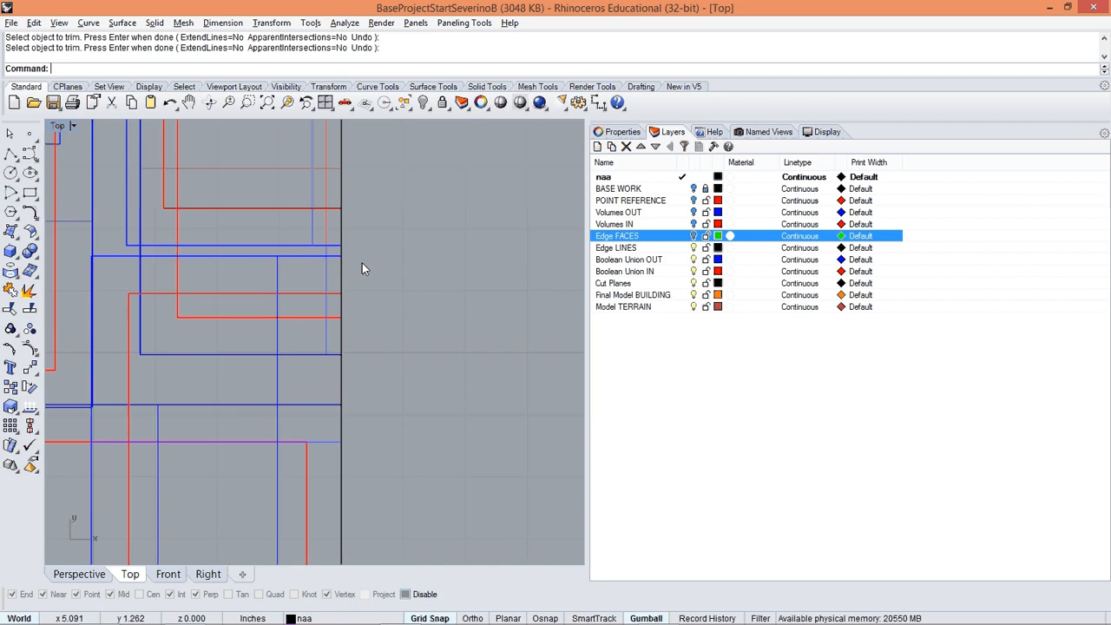
scroll(386, 308, up, 6)
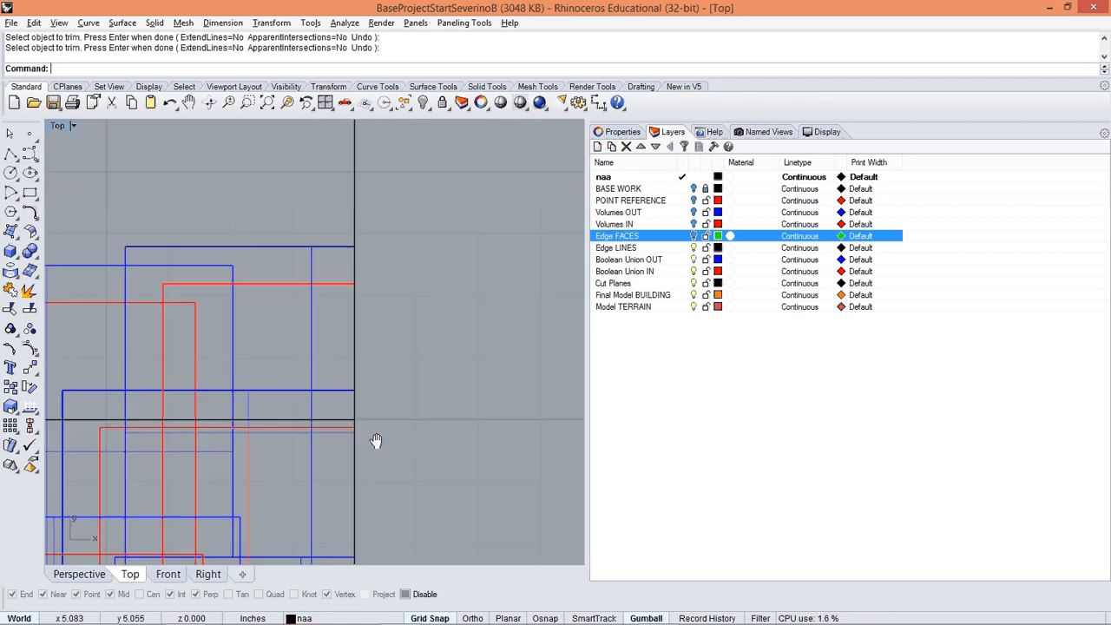
scroll(362, 412, down, 5)
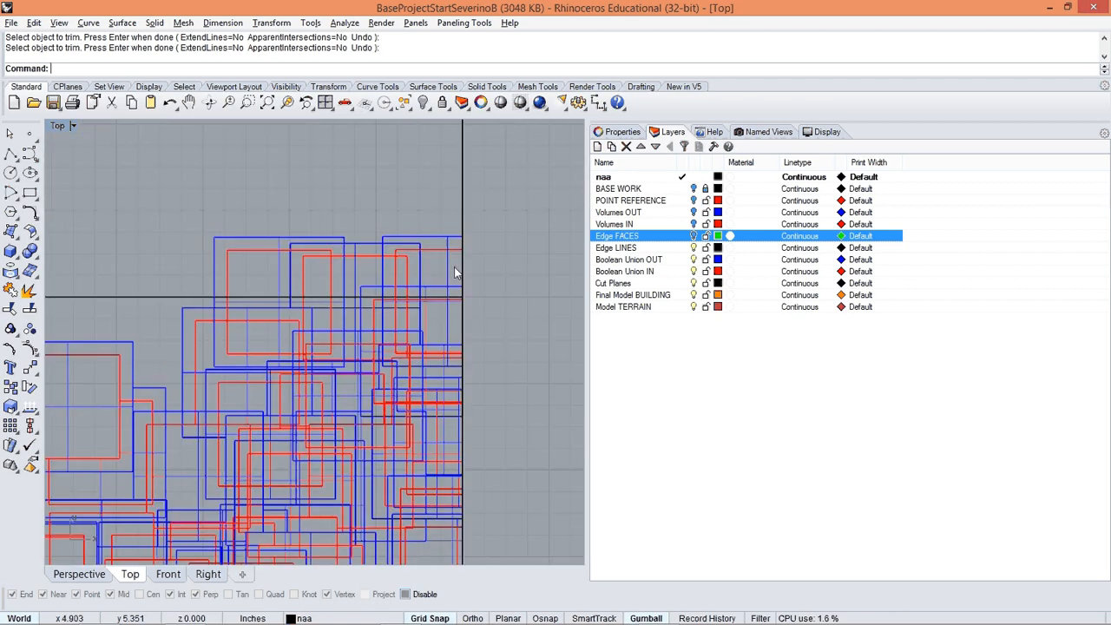
text(Trim)
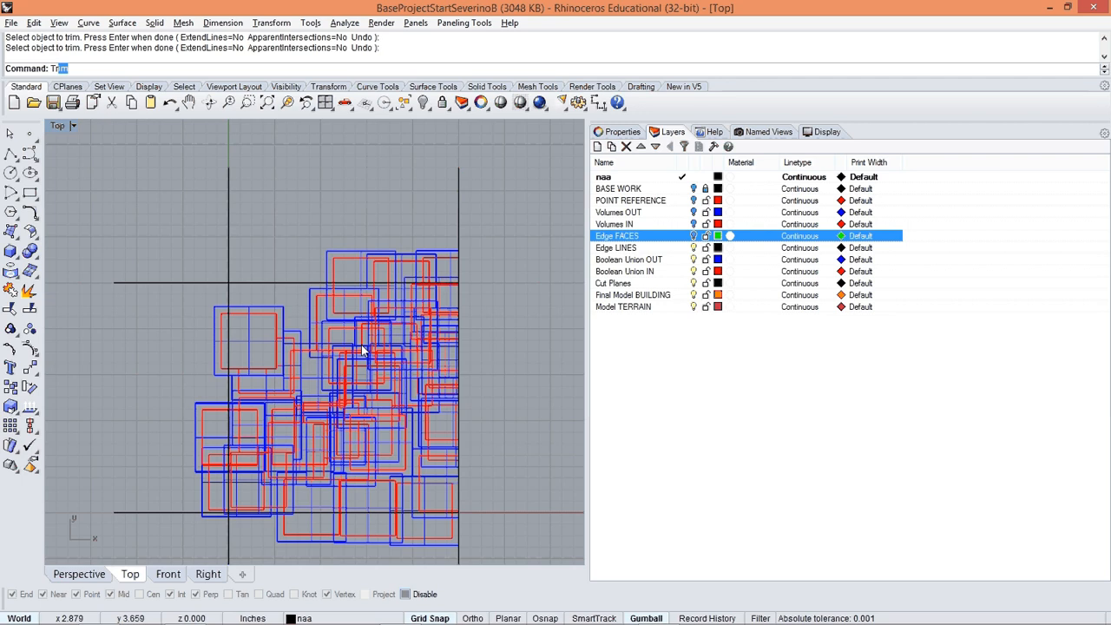
key(Return)
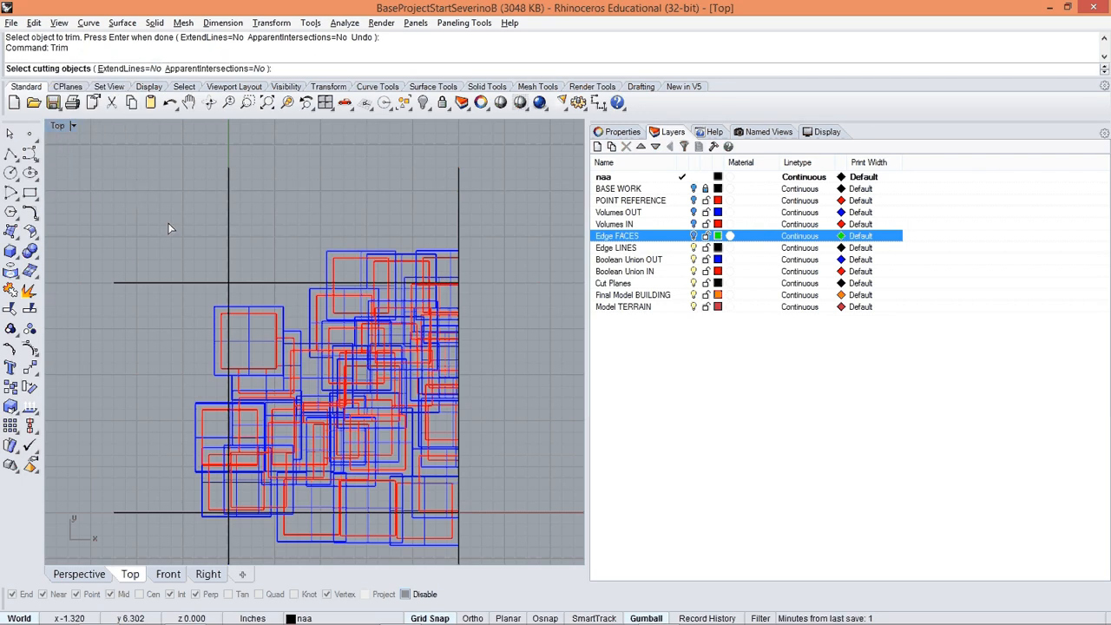
drag(168, 222, 121, 339)
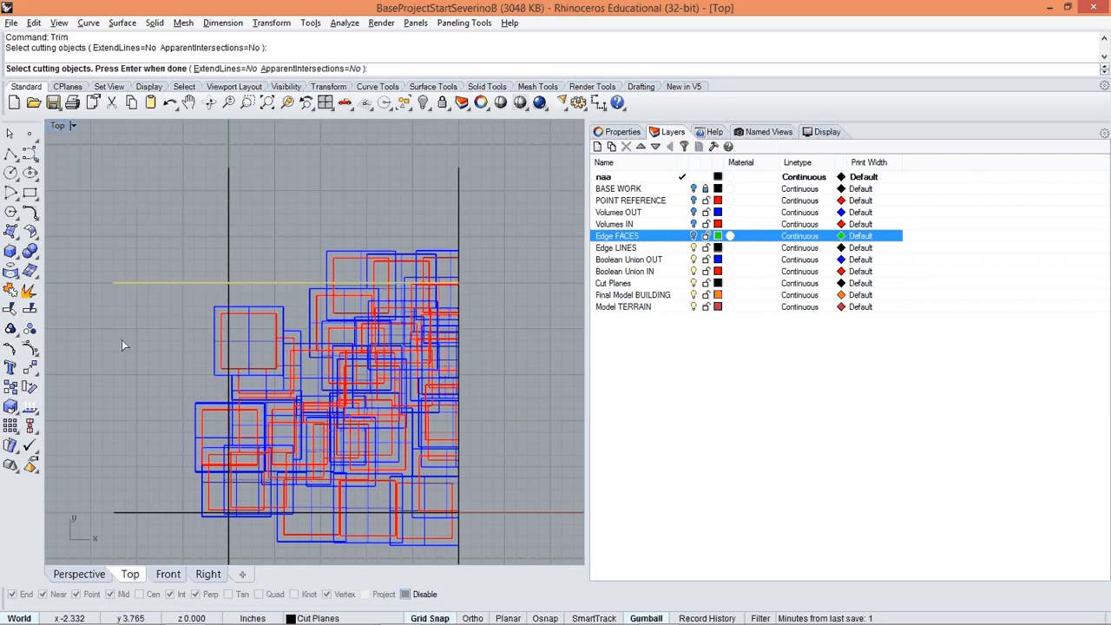
key(Return)
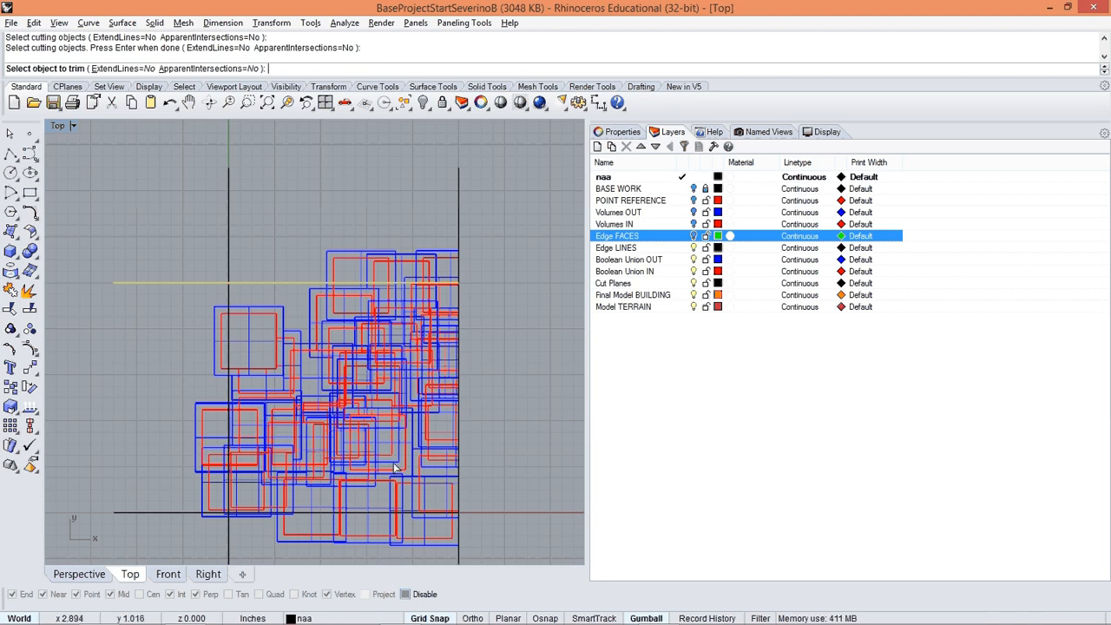
drag(512, 192, 182, 277)
Examine the trimmed edge along the positive Y cut plane for leftover pieces and end the trim.
scroll(504, 280, up, 5)
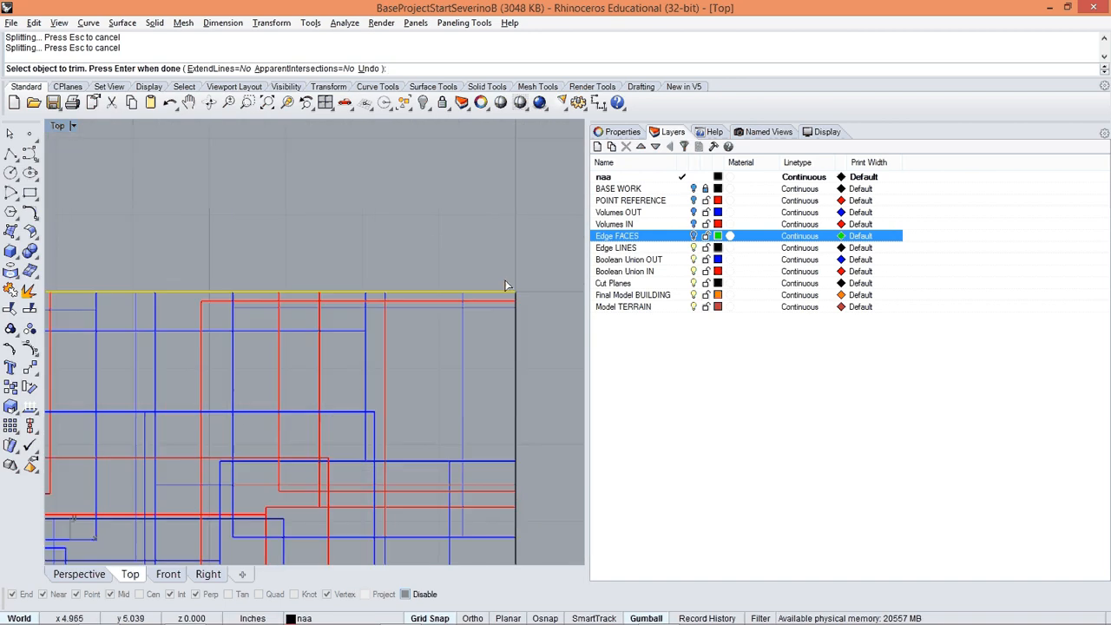
right_drag(246, 311, 620, 306)
right_drag(104, 338, 751, 335)
right_drag(237, 347, 437, 342)
right_drag(219, 342, 429, 336)
scroll(312, 335, down, 6)
scroll(202, 381, down, 10)
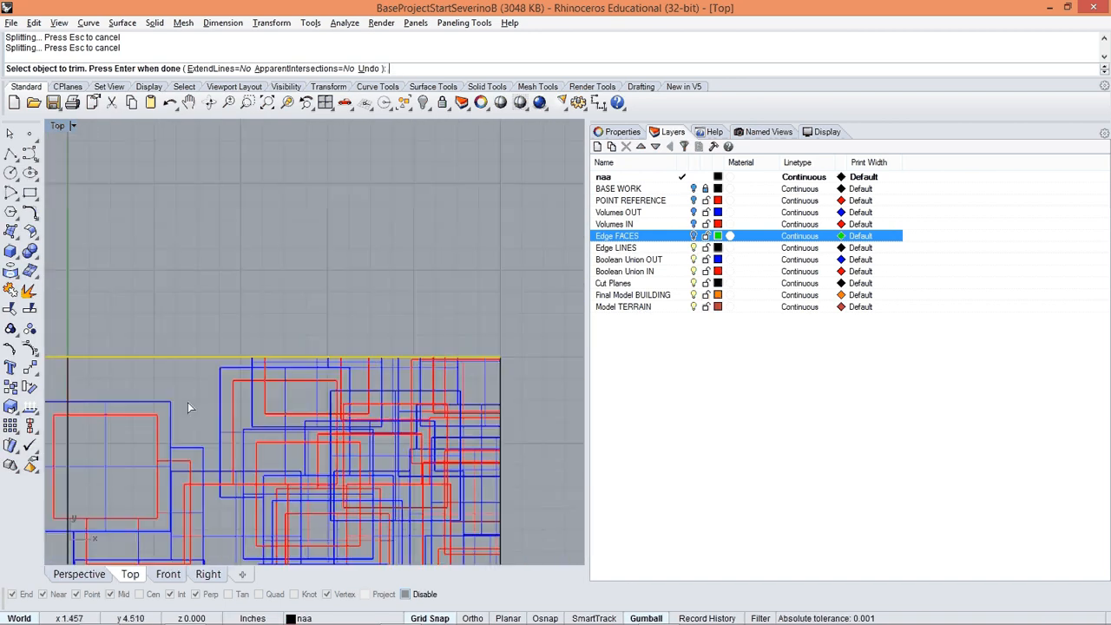
right_drag(186, 403, 348, 289)
right_drag(381, 368, 293, 342)
scroll(376, 219, up, 5)
scroll(355, 243, down, 3)
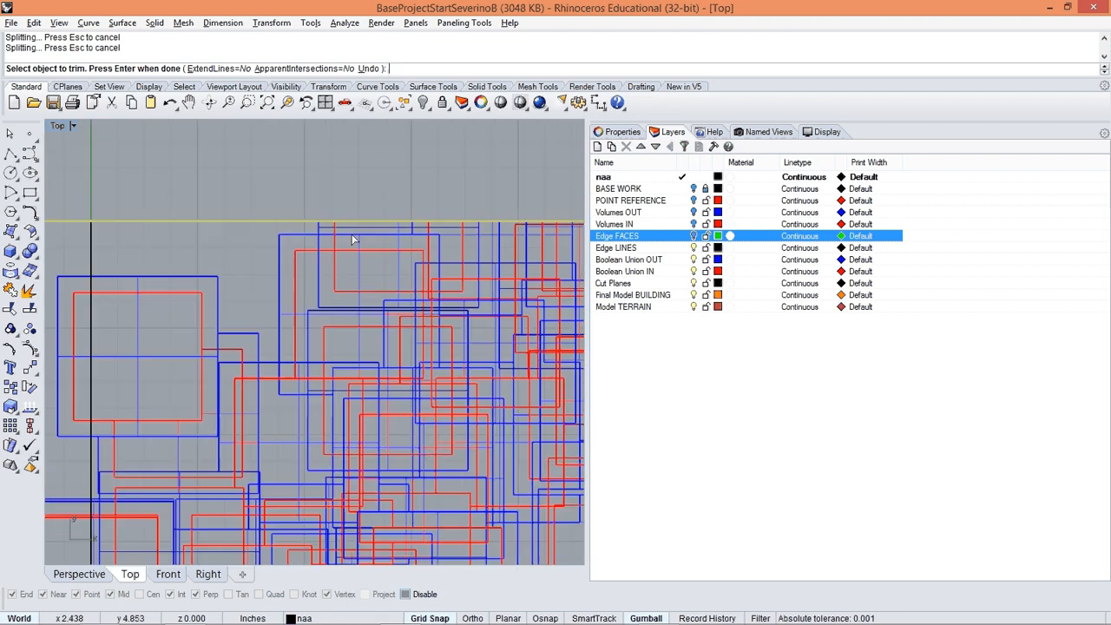
scroll(356, 234, up, 6)
scroll(352, 230, up, 4)
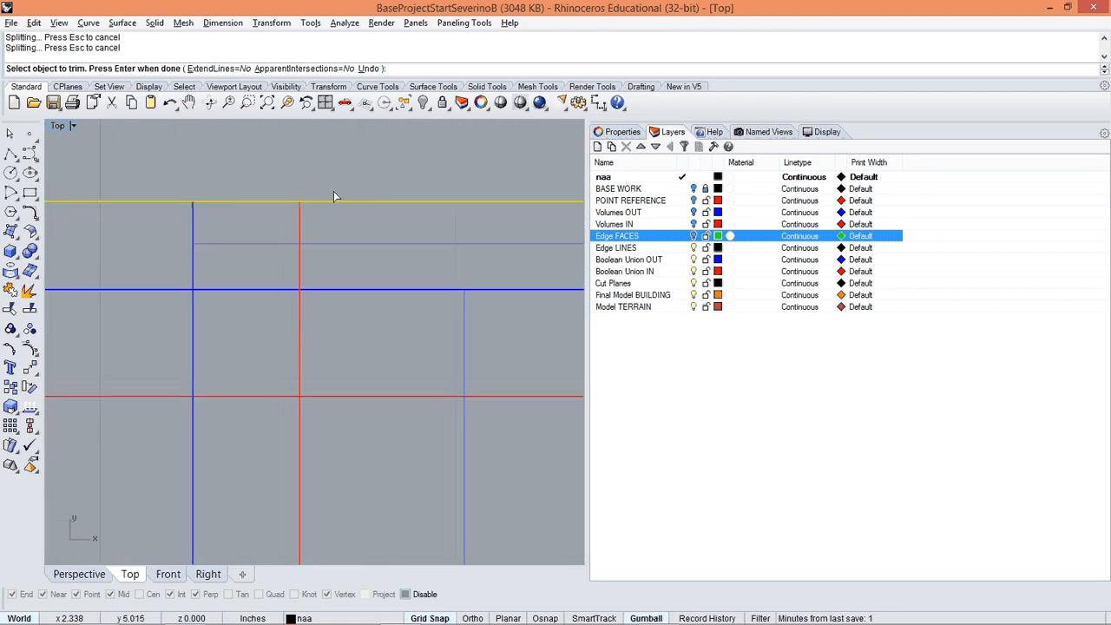
scroll(321, 196, down, 2)
scroll(307, 287, down, 10)
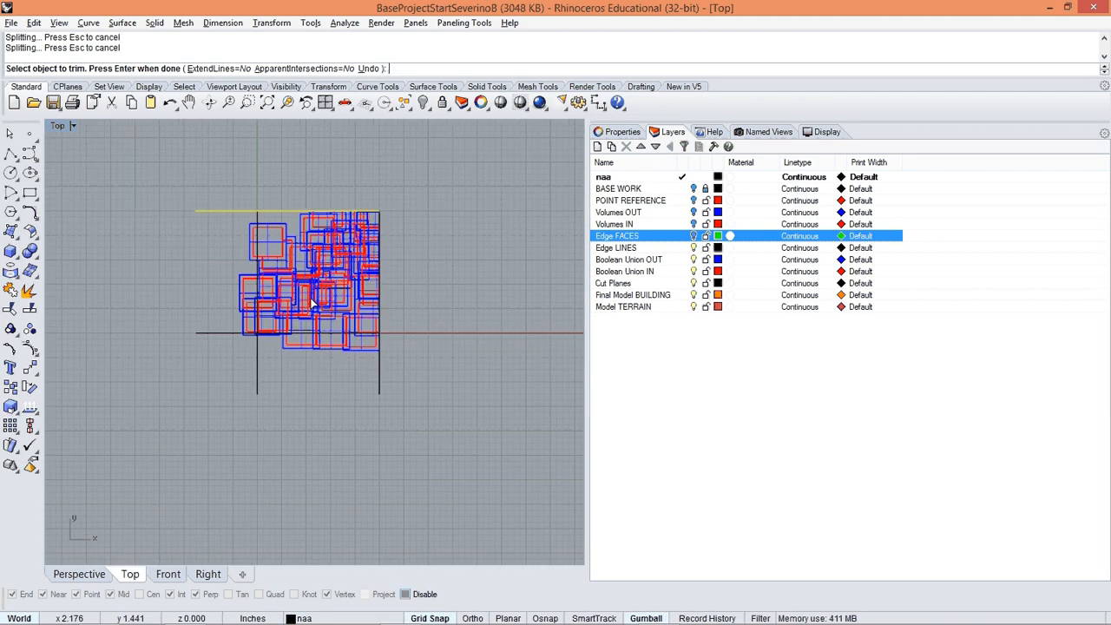
key(Return)
Trim the volumes and planes outside the negative X cut plane and check that edge for leftover pieces.
text(trim)
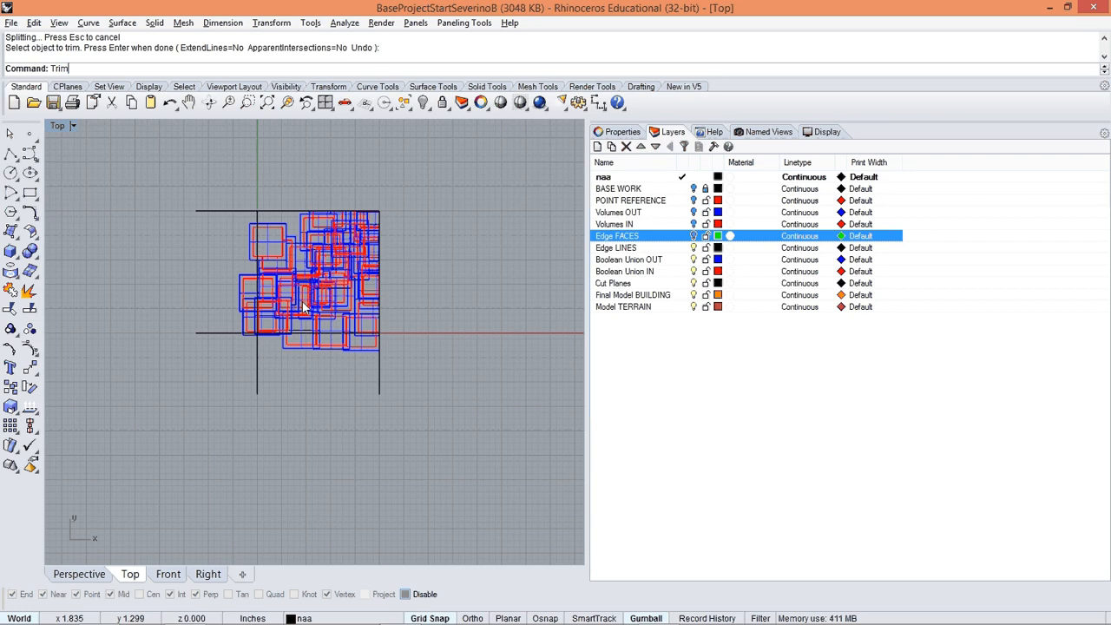
key(Return)
click(257, 375)
key(Return)
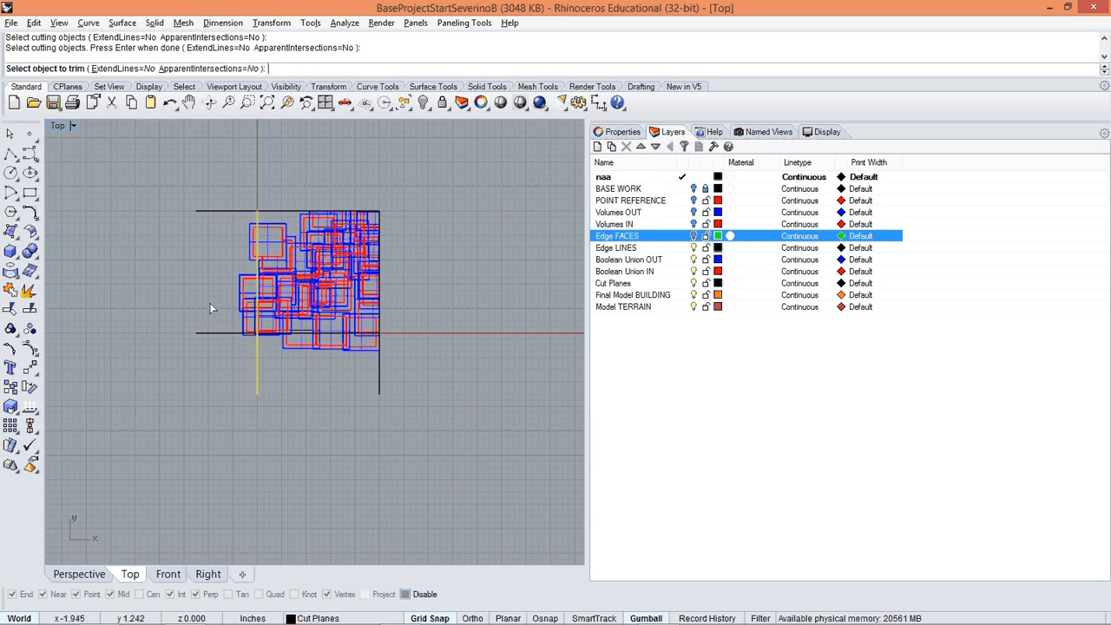
scroll(240, 211, up, 2)
scroll(241, 212, up, 2)
click(172, 453)
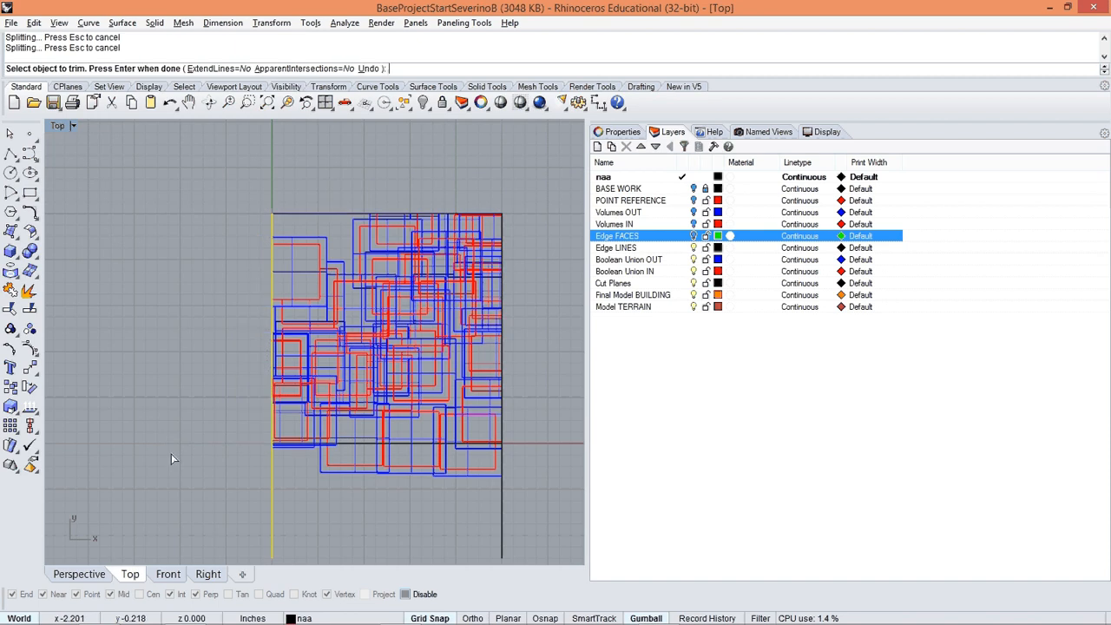
scroll(260, 391, up, 3)
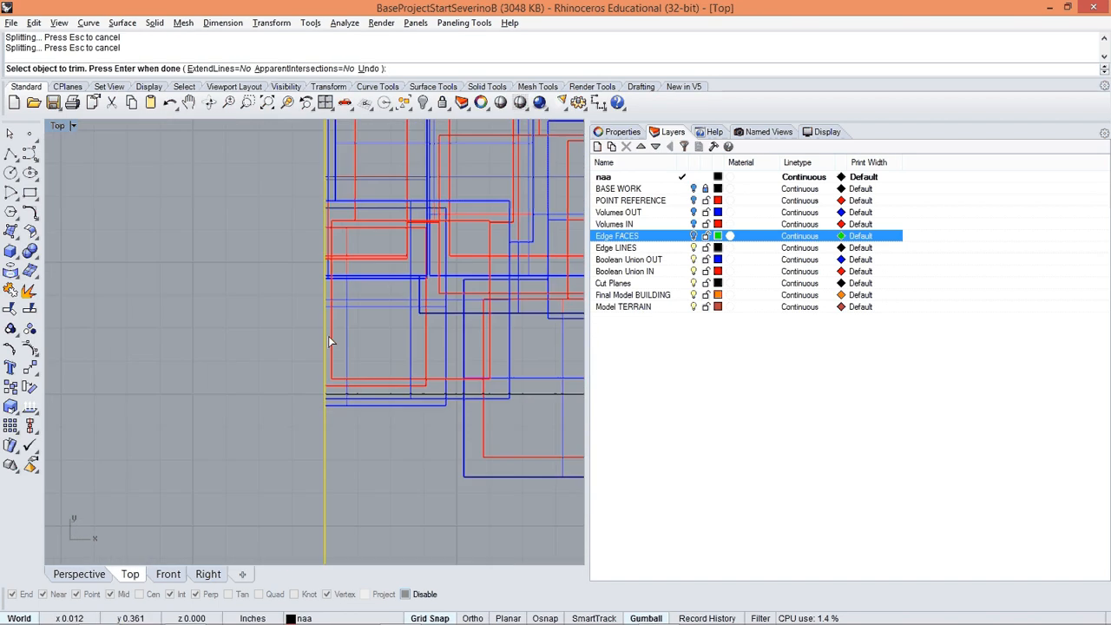
scroll(308, 254, up, 2)
right_drag(308, 254, 352, 347)
scroll(330, 292, down, 10)
key(Return)
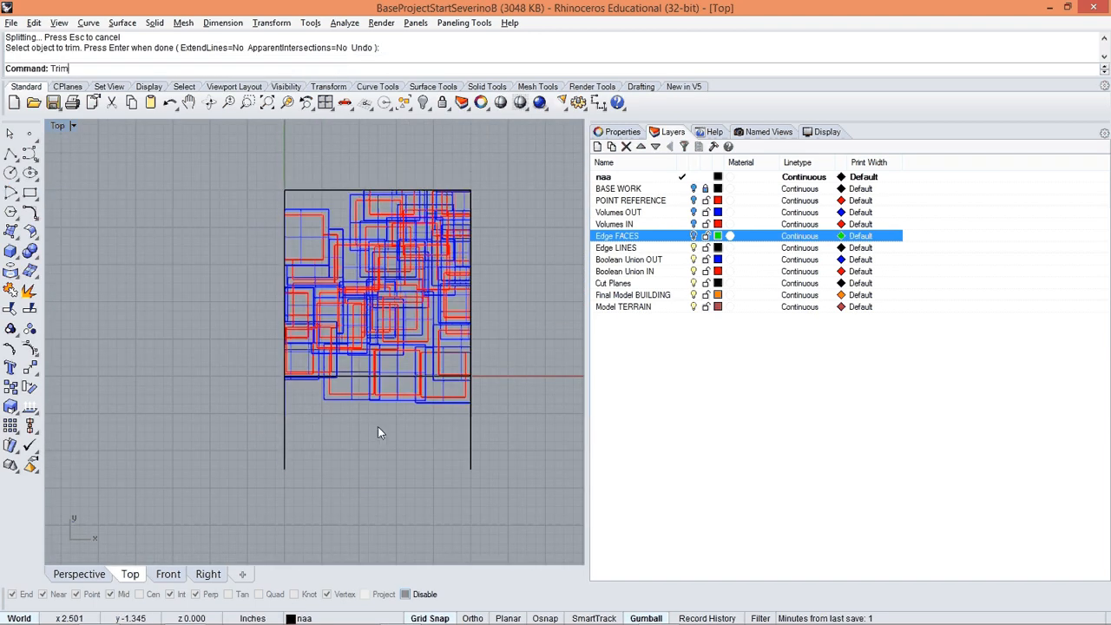
Trim the volumes and planes outside the negative Y cut plane, using that plane as the cutting object.
key(Return)
scroll(468, 376, up, 3)
click(340, 376)
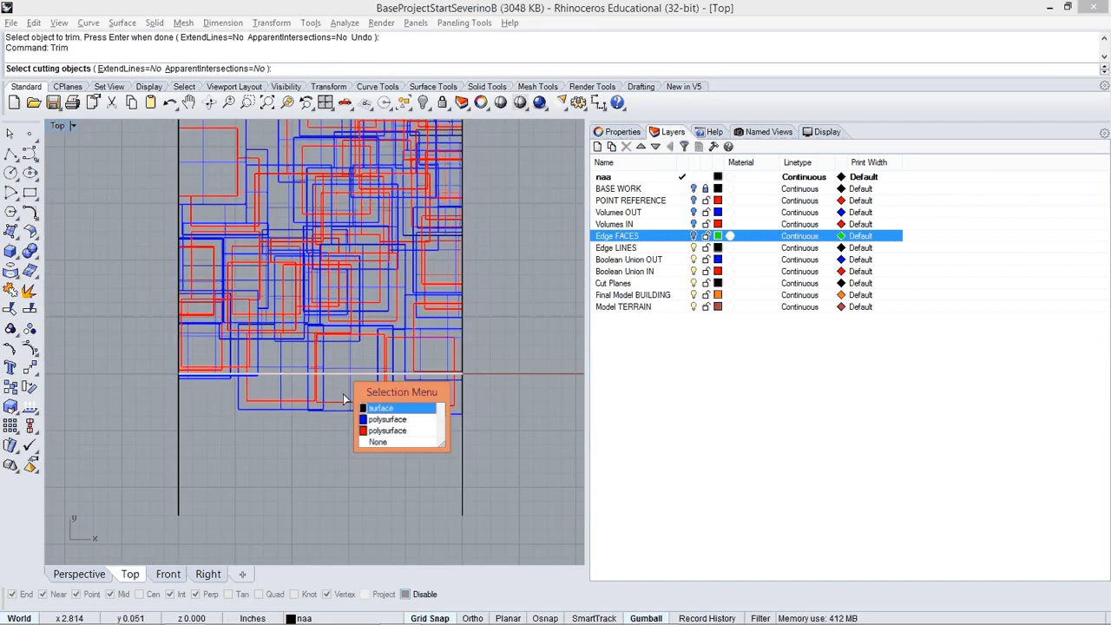
click(387, 408)
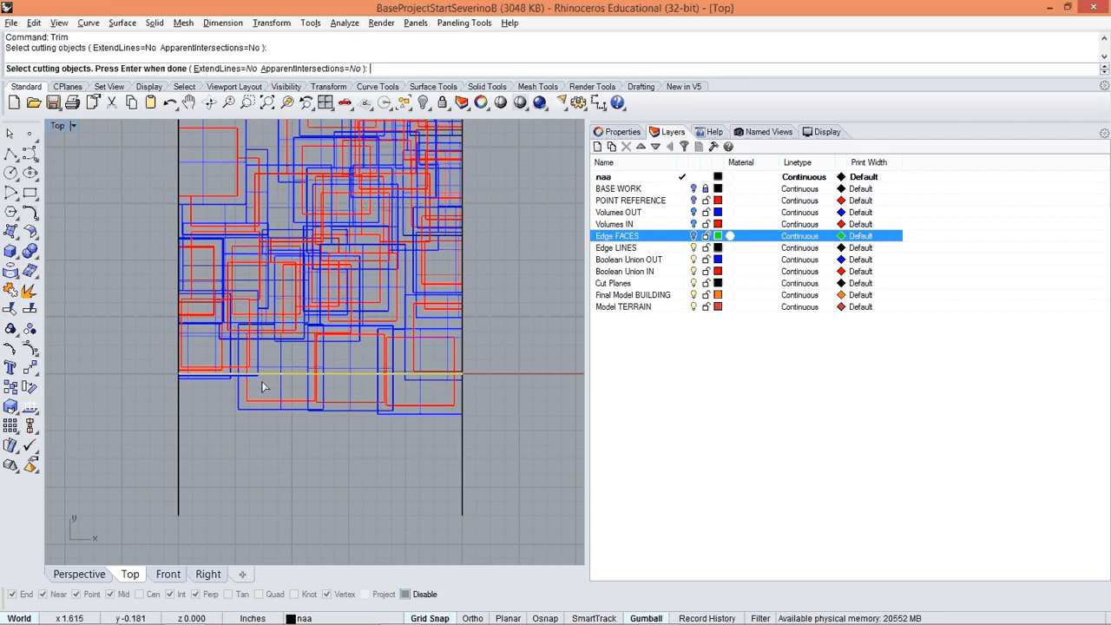
key(Return)
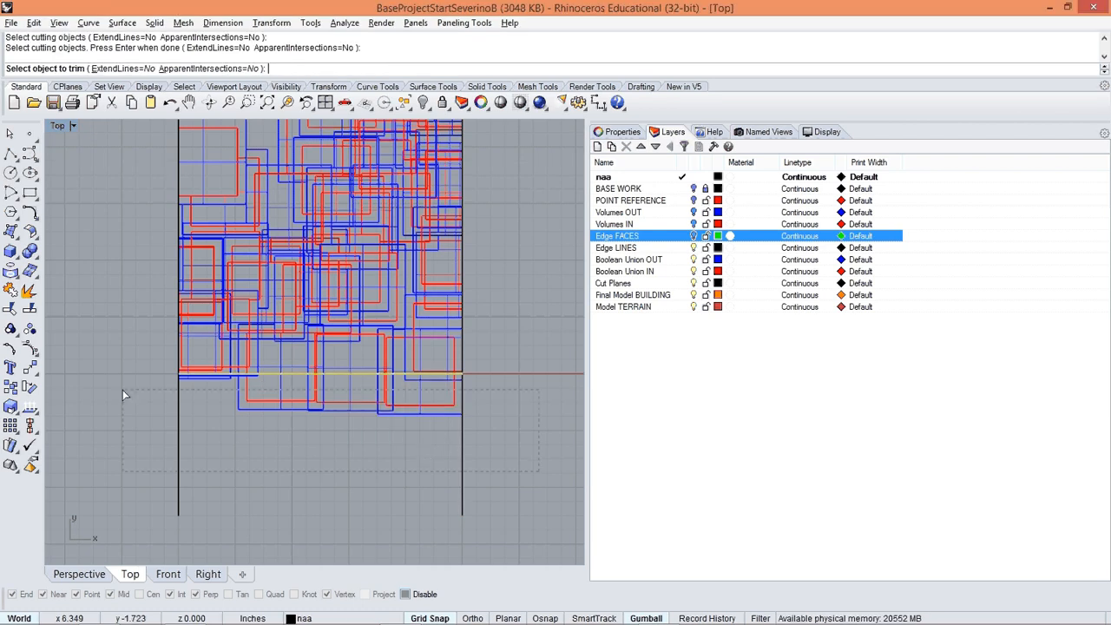
drag(122, 390, 116, 381)
Trim off the leftover blue slivers beyond the negative Y cut plane and end the trim.
scroll(192, 394, up, 3)
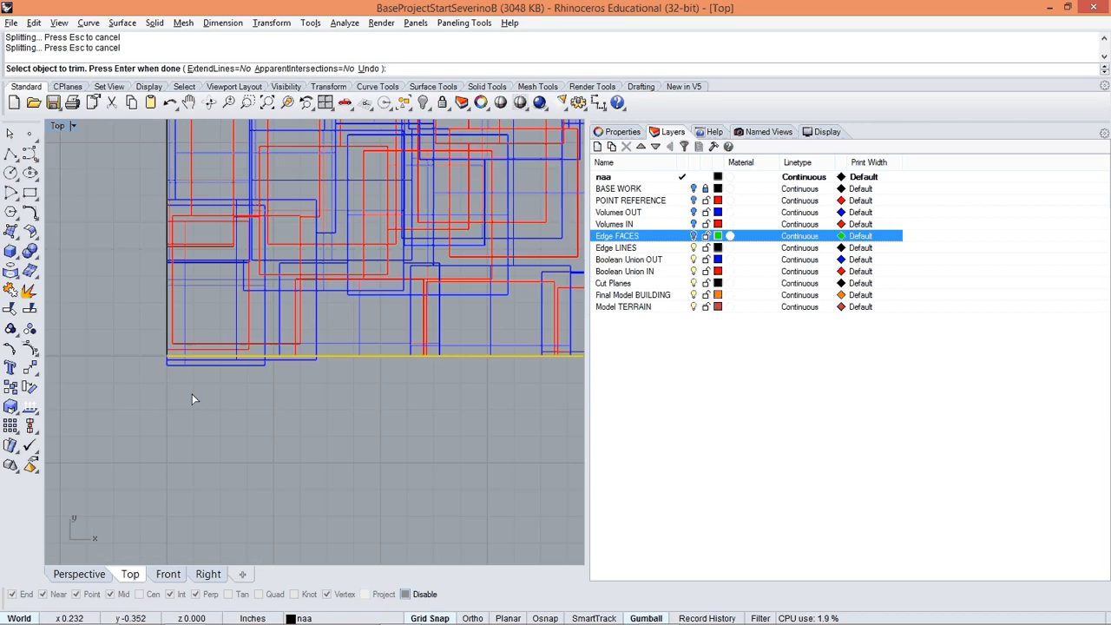
right_drag(227, 379, 369, 380)
click(484, 369)
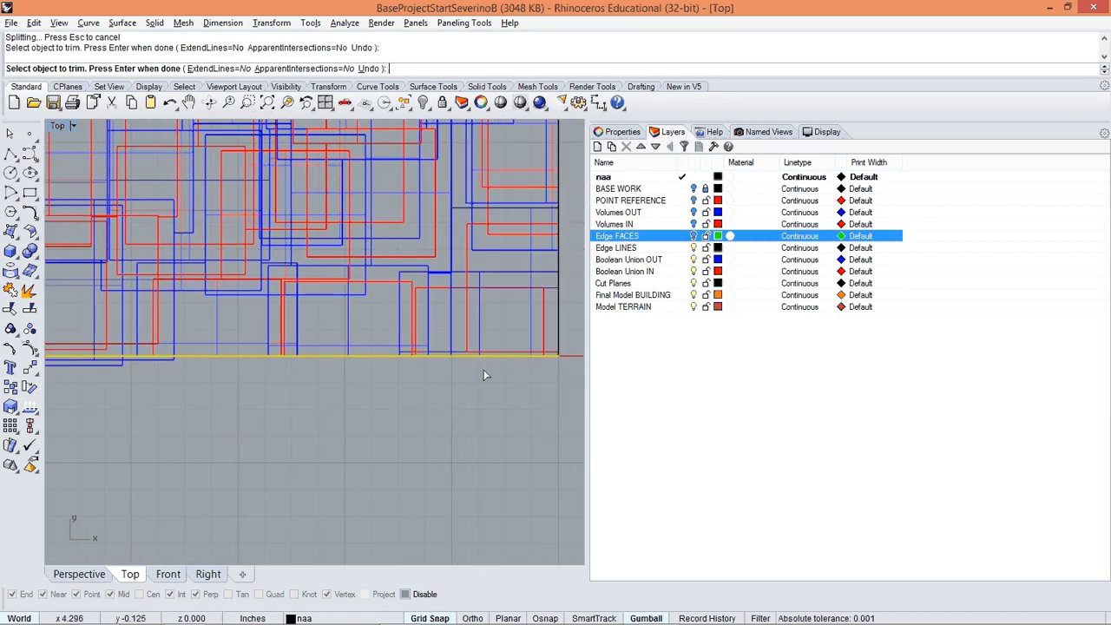
right_drag(154, 437, 317, 434)
scroll(219, 365, up, 4)
click(219, 362)
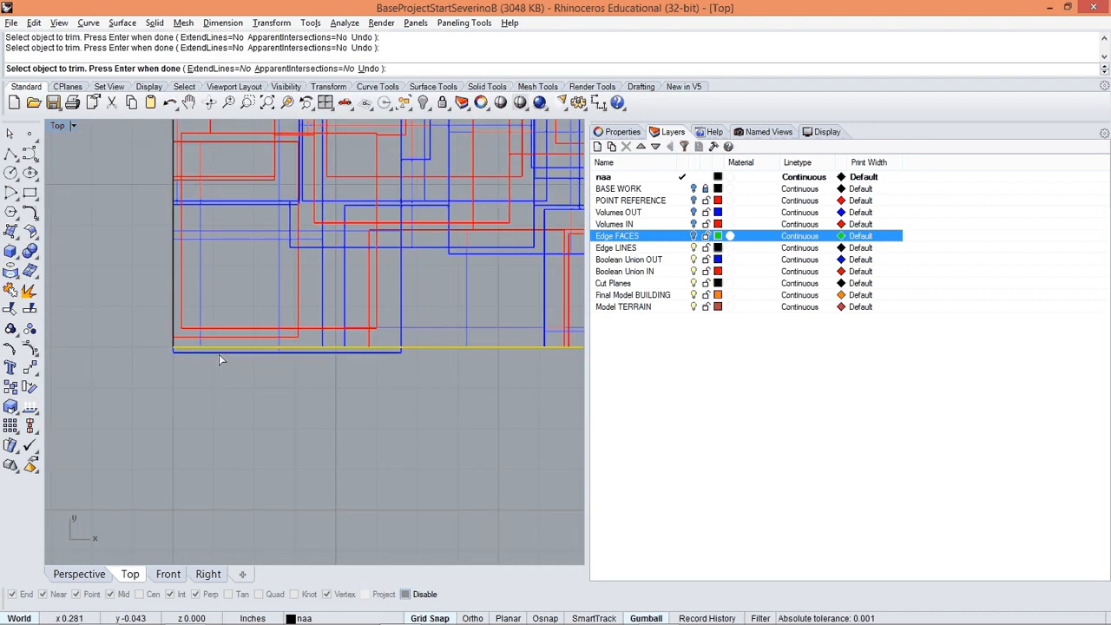
scroll(326, 421, down, 3)
scroll(288, 466, down, 3)
key(Return)
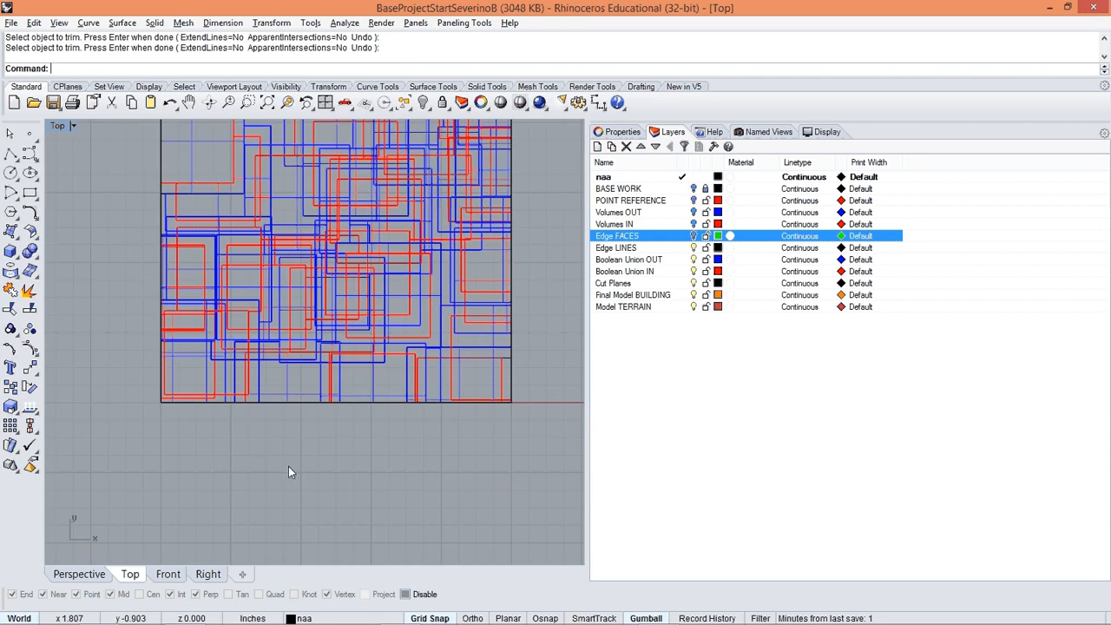
Return to the Perspective view and hide the Cut Planes layer to expose the trimmed volumes.
scroll(289, 471, down, 3)
scroll(287, 466, down, 1)
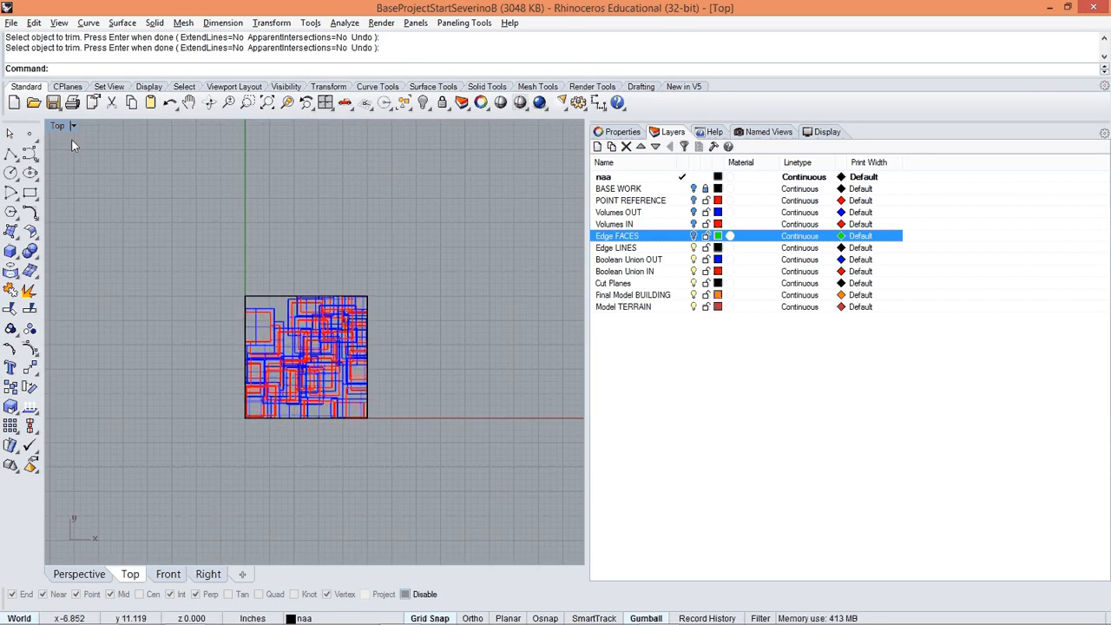
double_click(58, 126)
double_click(344, 125)
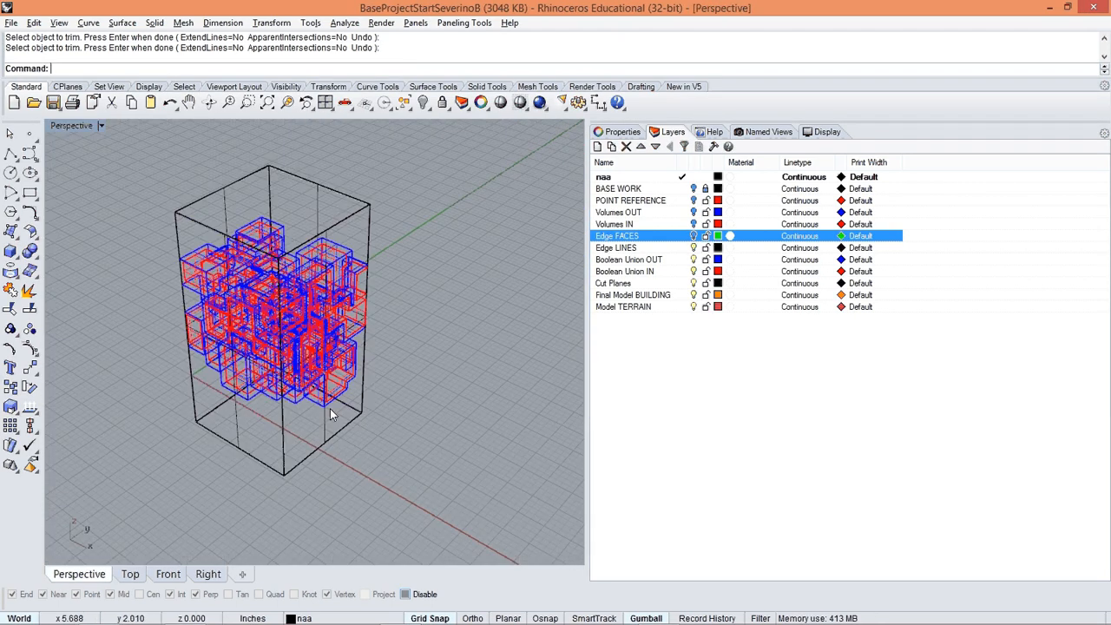
right_drag(329, 408, 424, 225)
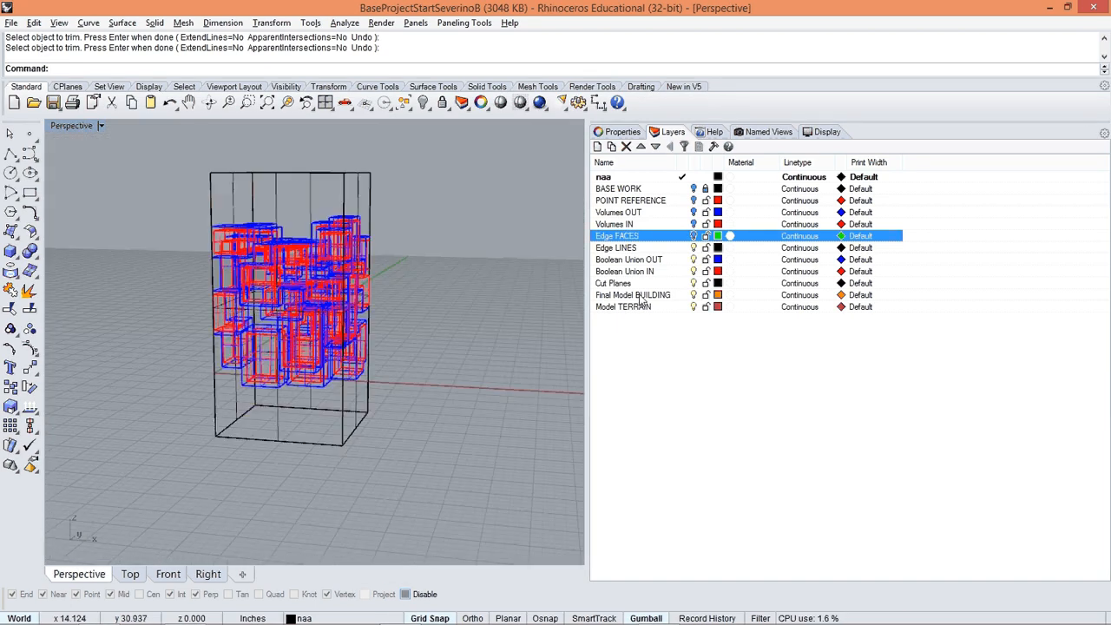
click(694, 283)
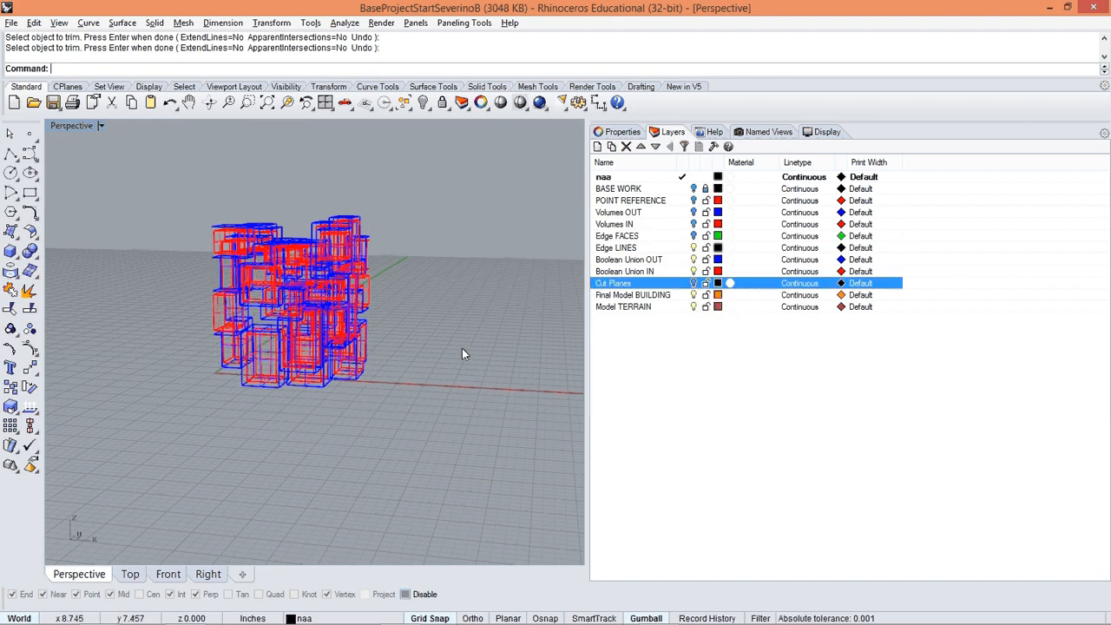
right_drag(462, 348, 457, 360)
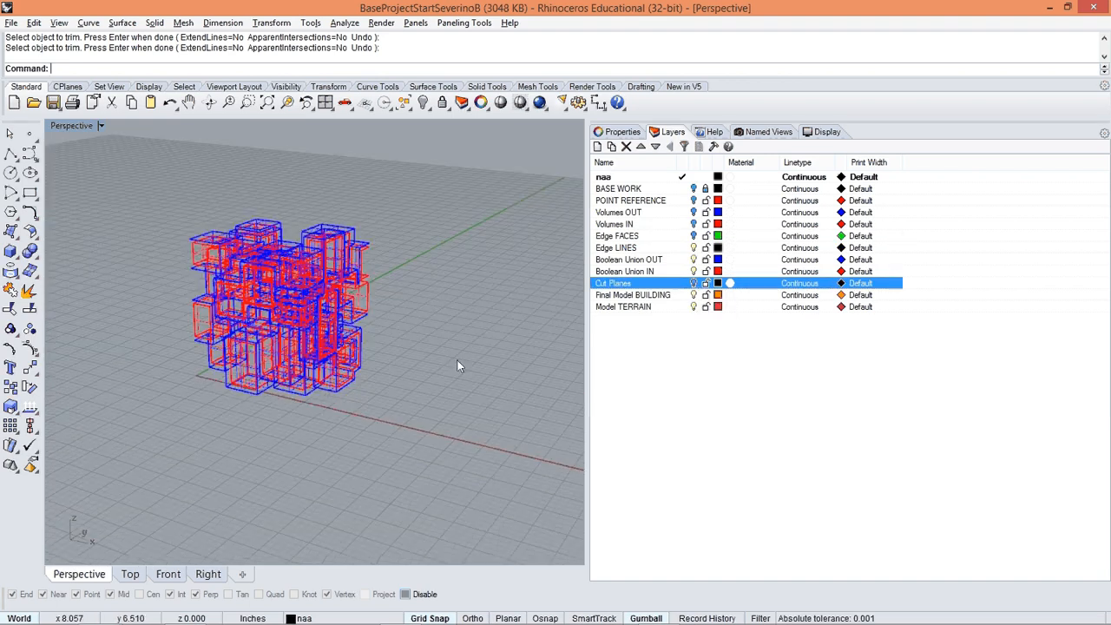
Turn on the Edge FACES layer and set the Perspective view to shaded display.
click(693, 236)
right_drag(509, 285, 490, 287)
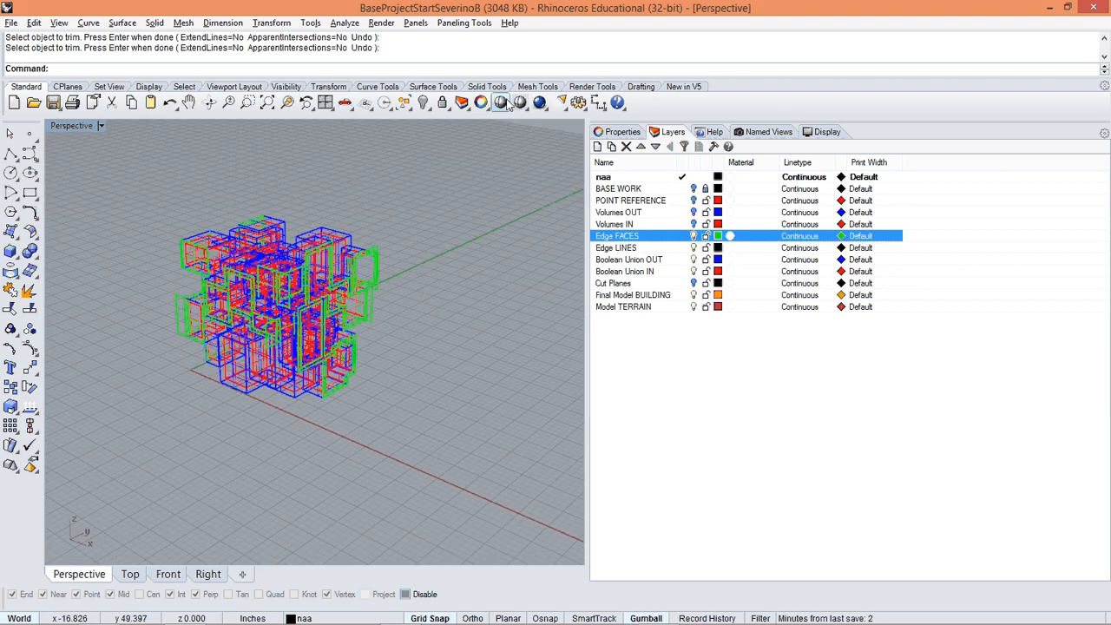
click(520, 103)
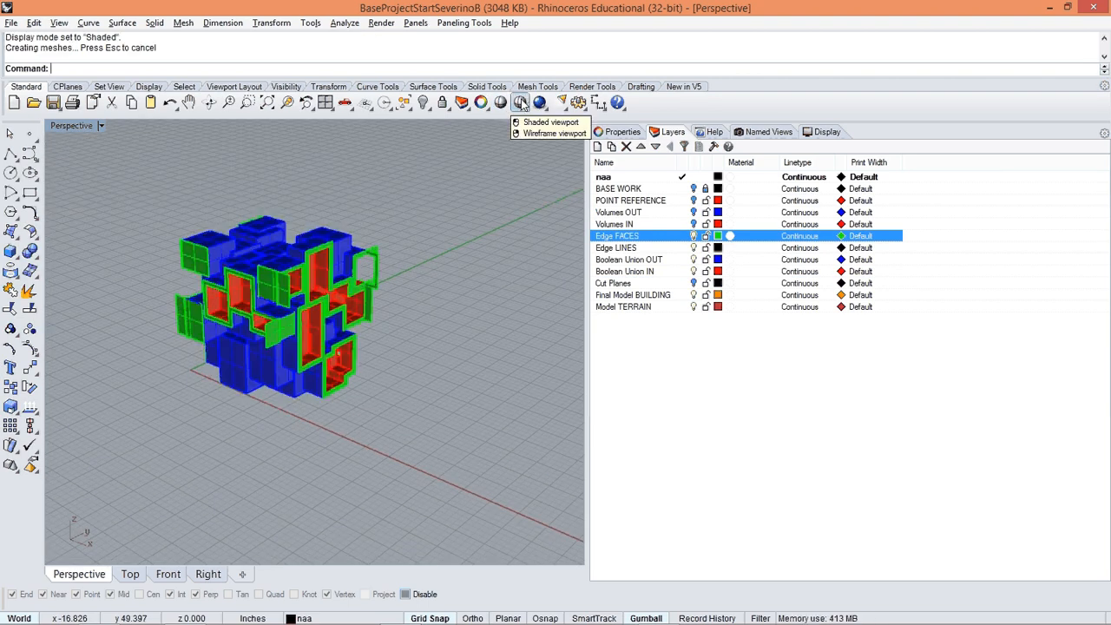
Save the file and examine the building corners where the green edge faces cross each other.
scroll(433, 355, up, 5)
scroll(287, 310, down, 1)
right_drag(287, 318, 366, 346)
key(ctrl+s)
scroll(366, 340, up, 6)
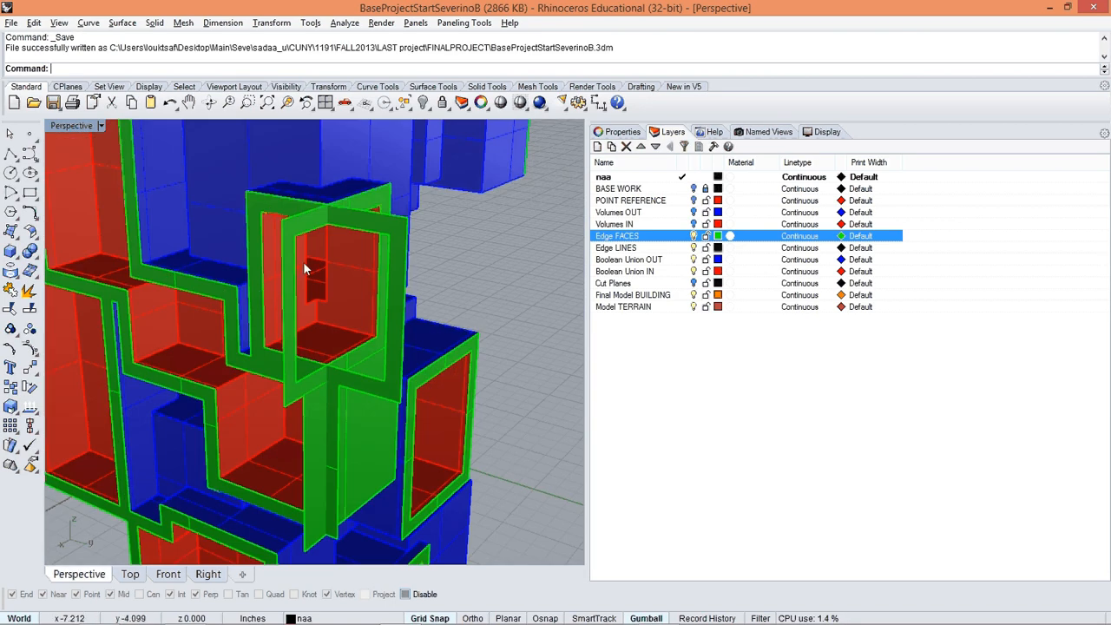
scroll(303, 261, down, 5)
right_drag(236, 365, 317, 377)
scroll(387, 386, up, 4)
scroll(393, 354, down, 6)
shift+right_drag(453, 352, 293, 397)
scroll(293, 364, up, 5)
Trim the overhang of the stepped edge face at the corner, using the crossing framed edge face as cutter.
text(trim)
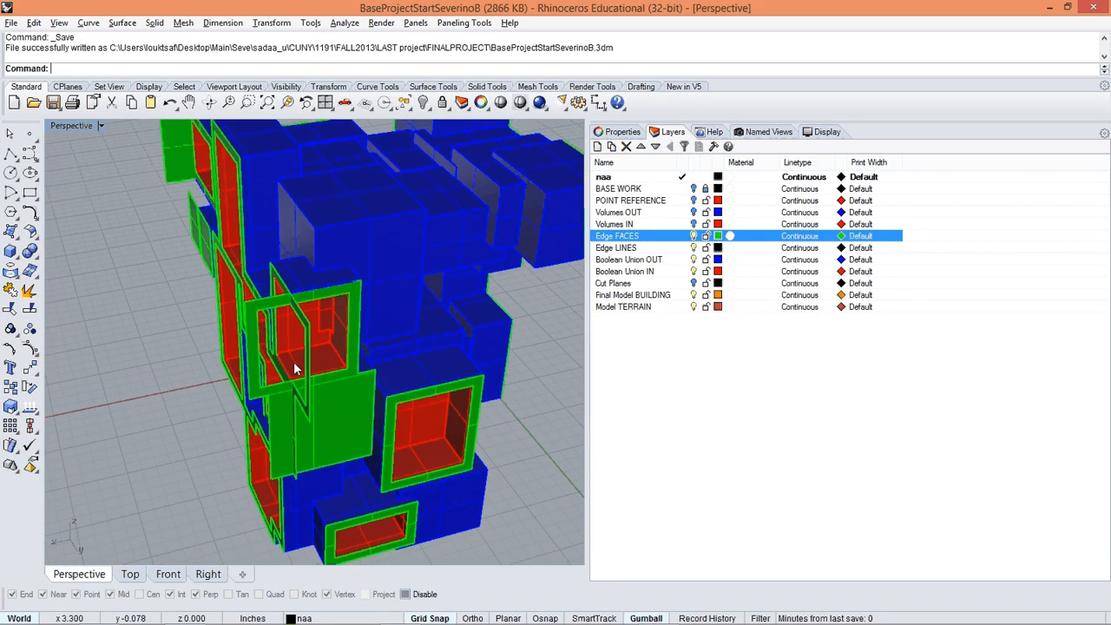
key(Return)
scroll(315, 297, up, 3)
right_drag(315, 296, 371, 282)
click(380, 268)
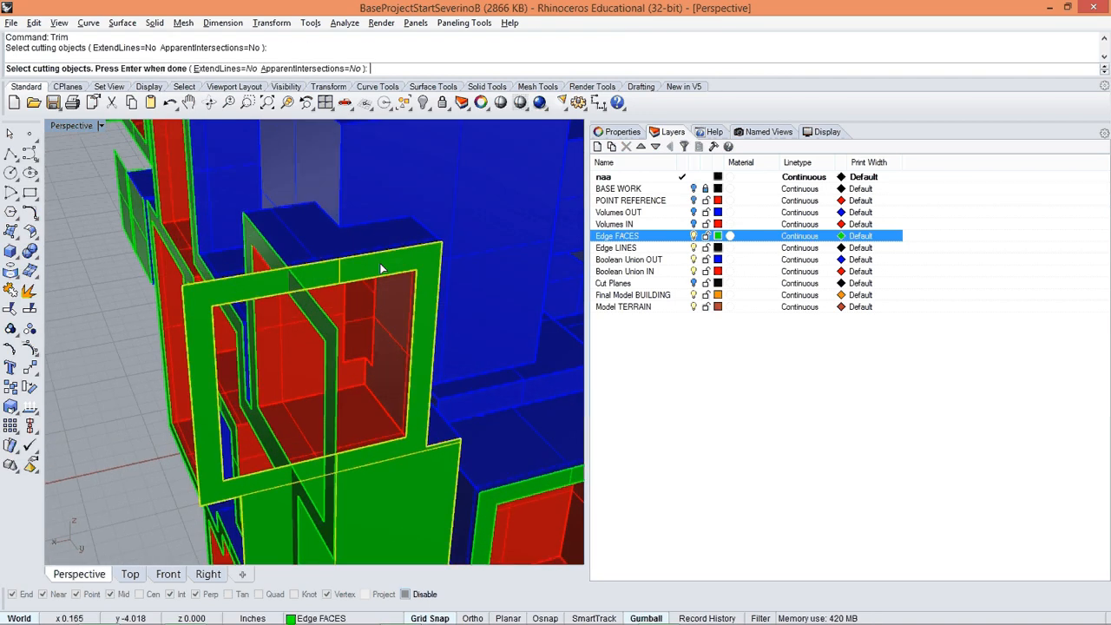
key(Return)
right_drag(353, 413, 417, 365)
click(498, 247)
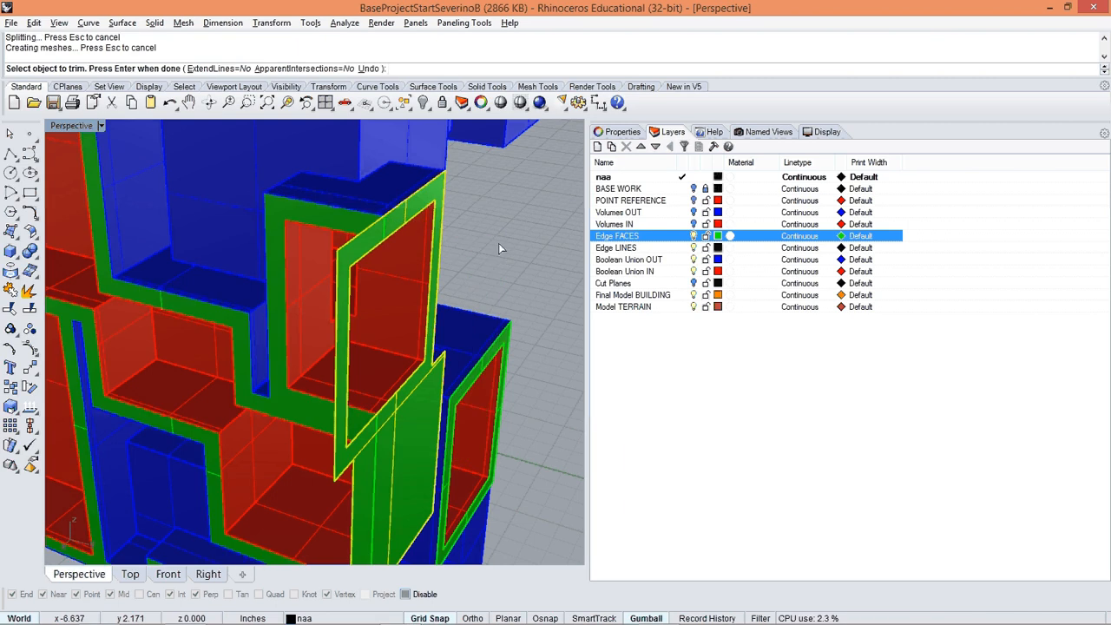
key(Return)
Trim the framed edge face where it projects past the corner, using the adjacent stepped edge face as cutter.
text(Trim)
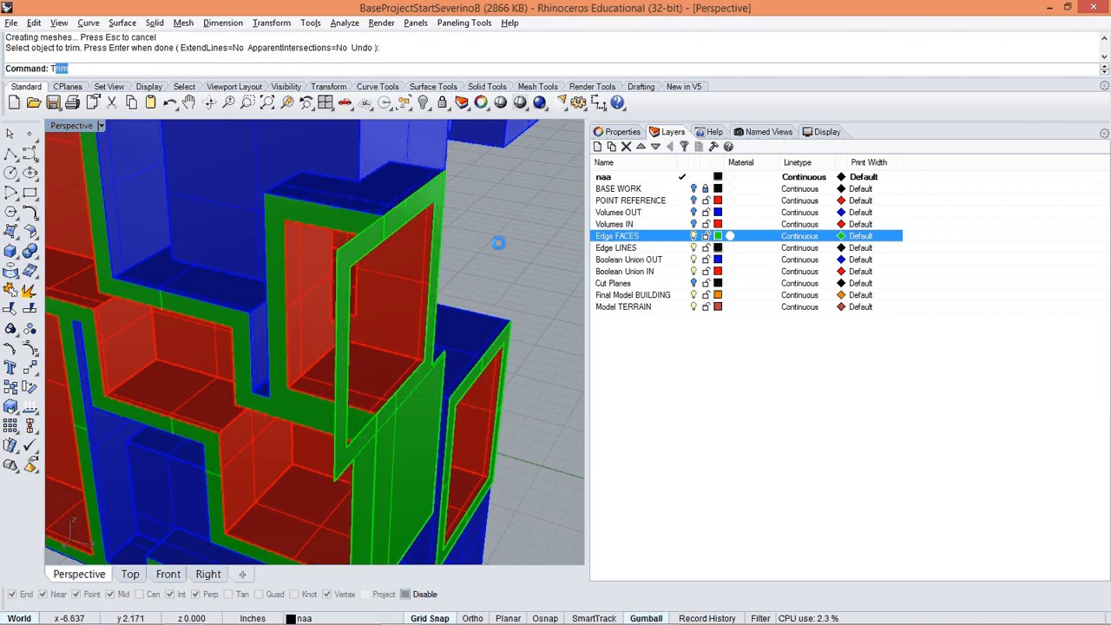
key(Return)
click(325, 216)
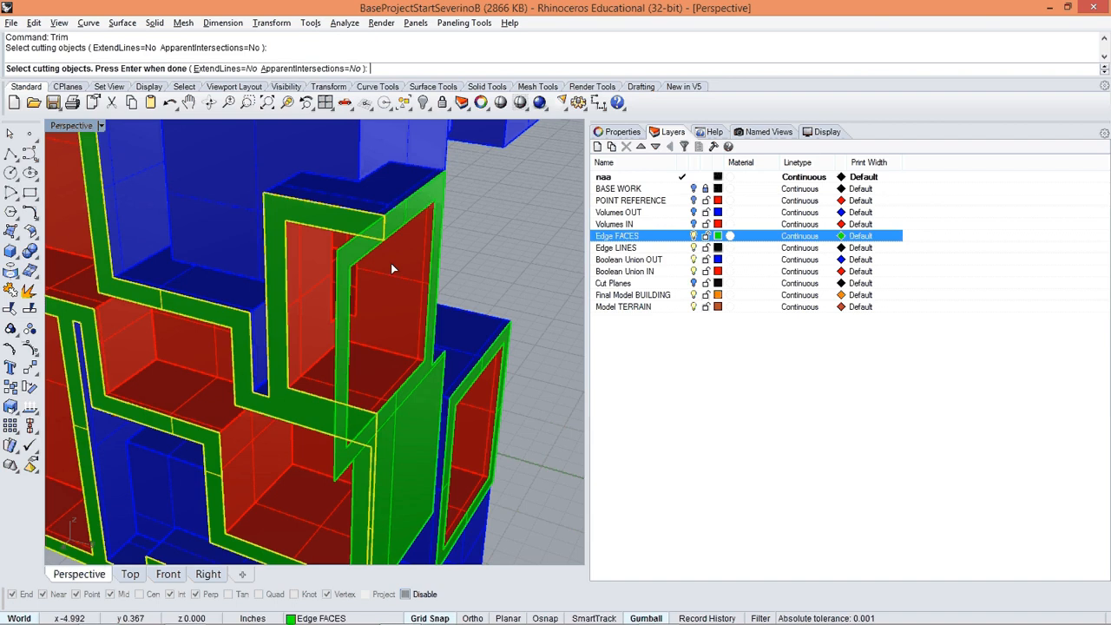
right_drag(391, 263, 161, 238)
key(Return)
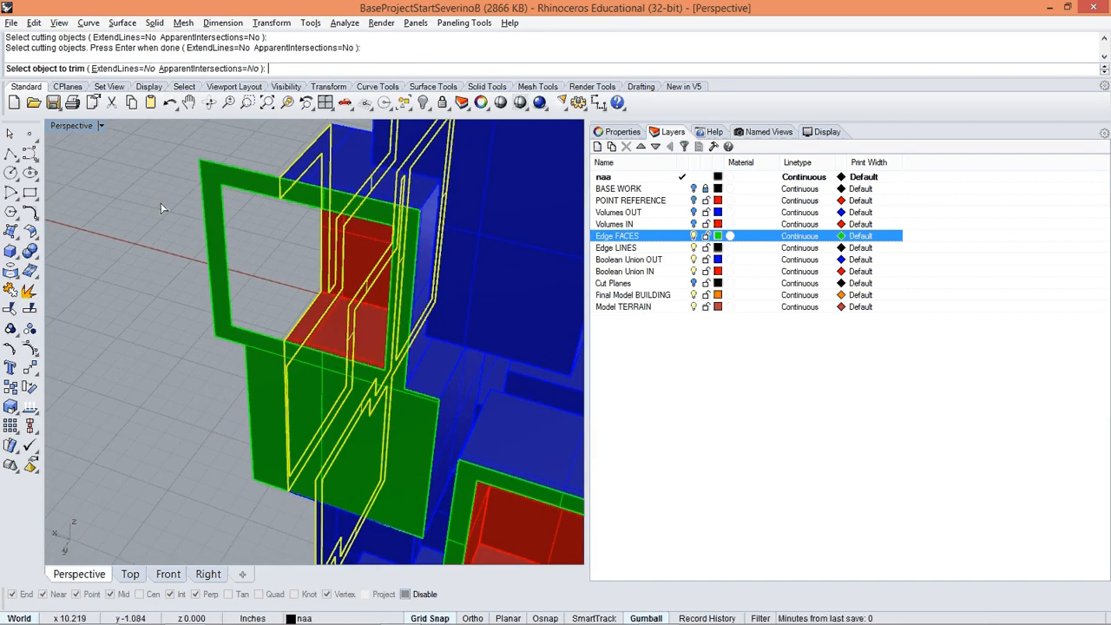
click(218, 180)
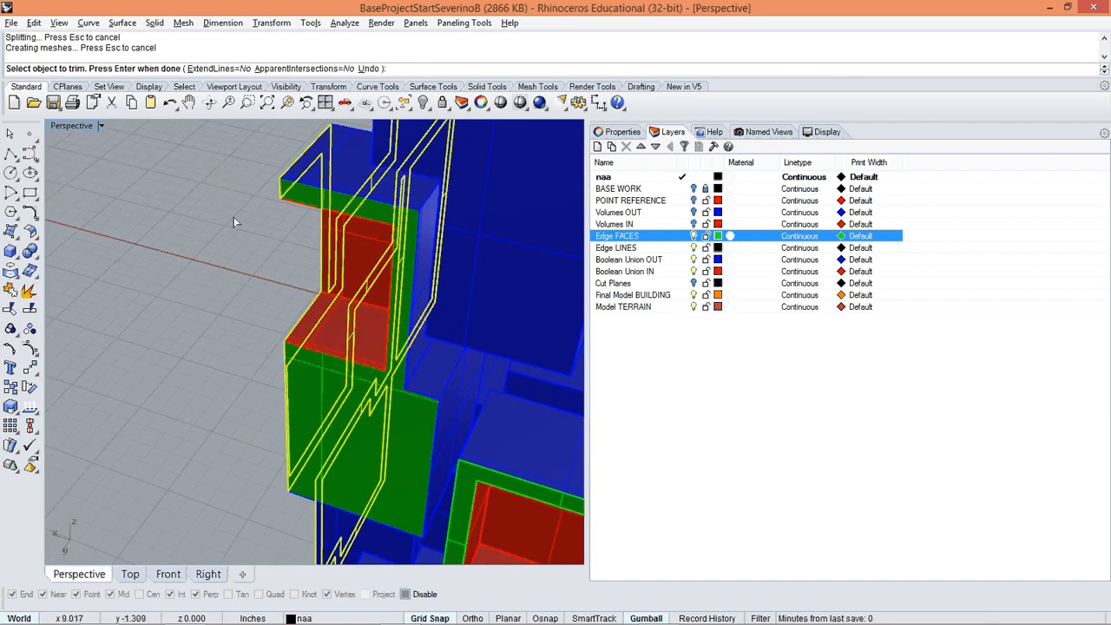
key(Return)
At the next corner, trim the framed edge face's overhang using the upper solid green edge face as cutter.
right_drag(258, 242, 247, 218)
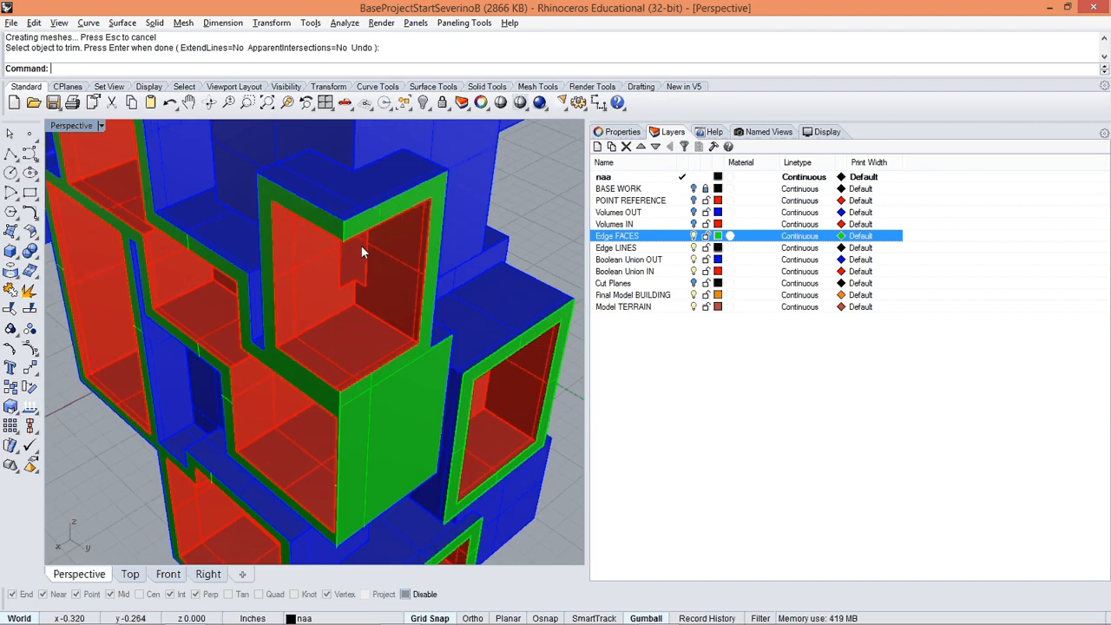
right_drag(317, 380, 460, 418)
scroll(303, 407, up, 5)
text(Trim)
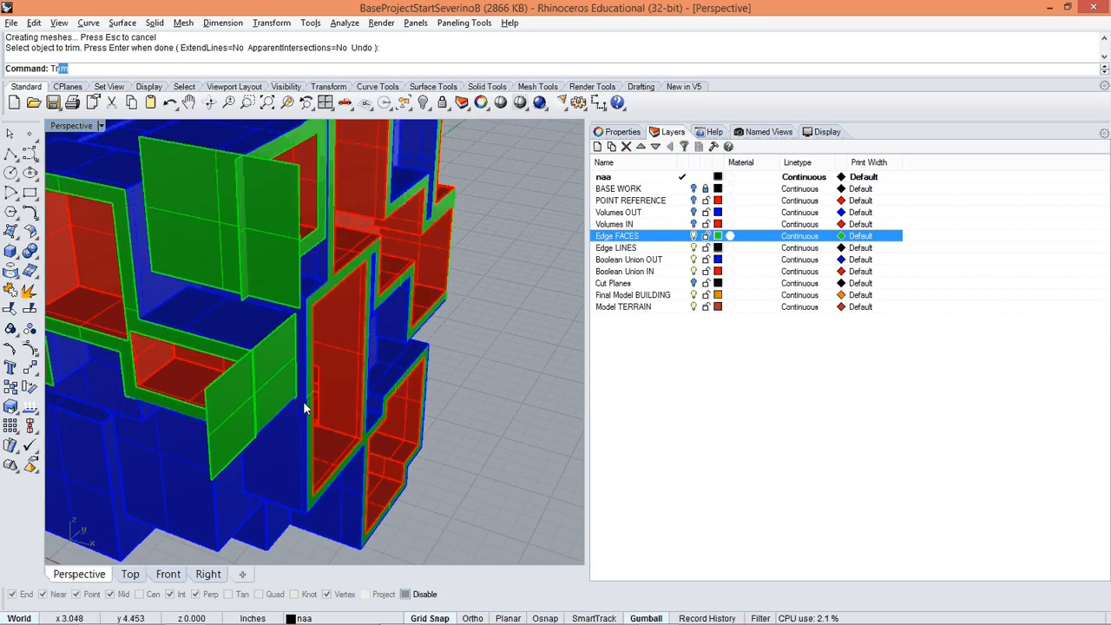
key(Return)
click(191, 213)
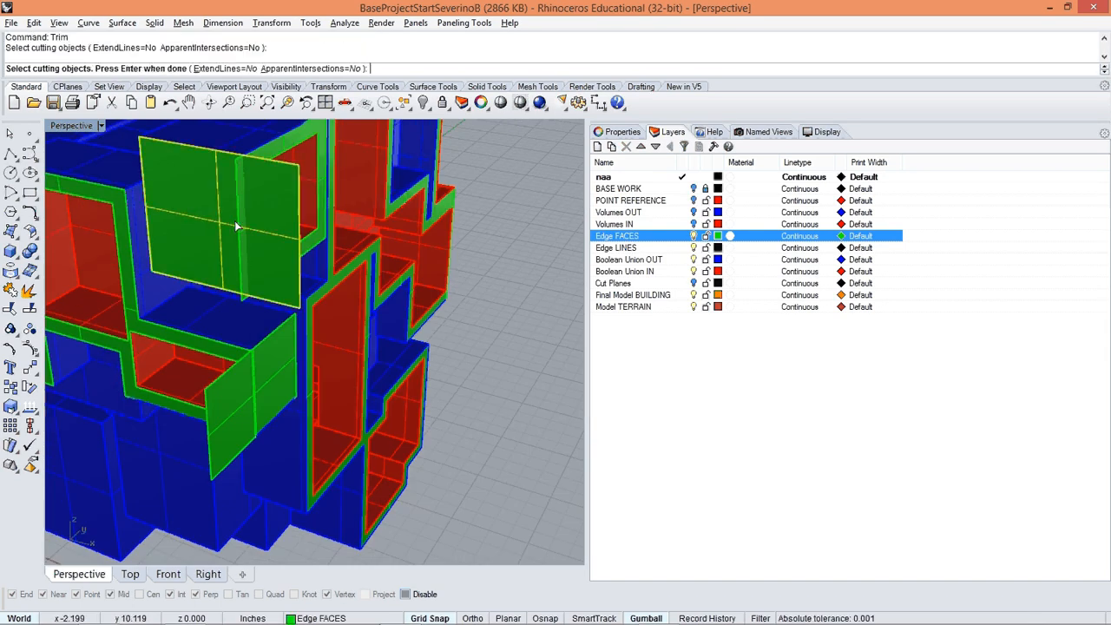
right_drag(191, 213, 252, 286)
key(Return)
click(258, 288)
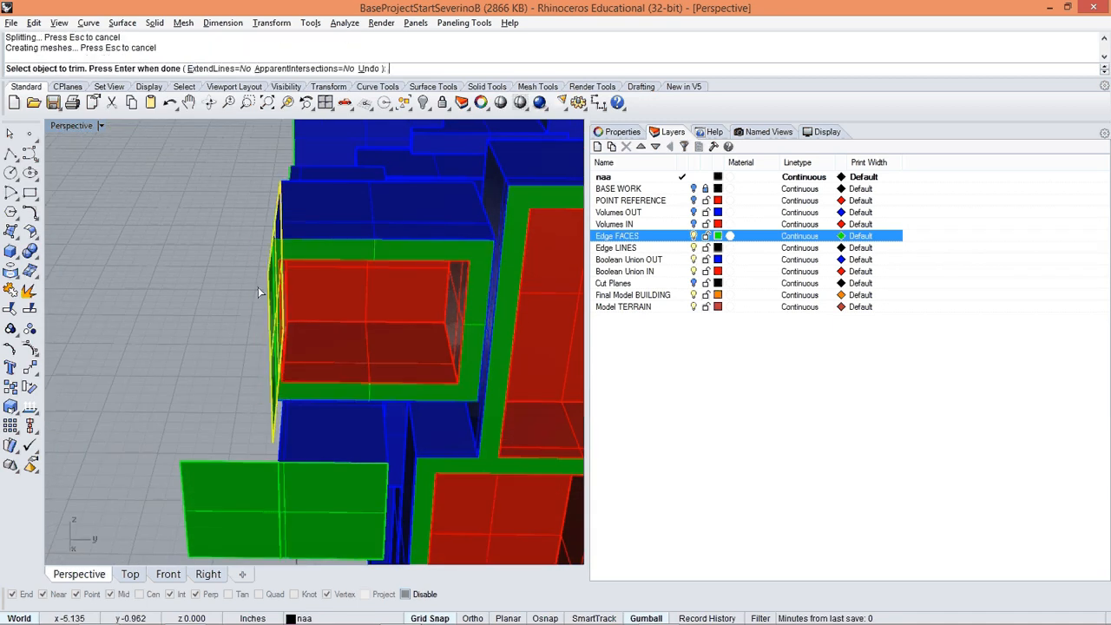
scroll(257, 290, down, 6)
right_drag(223, 379, 354, 379)
key(Return)
Trim the overhang of the upper solid green edge face, using the crossing framed edge face as cutter.
text(Tri)
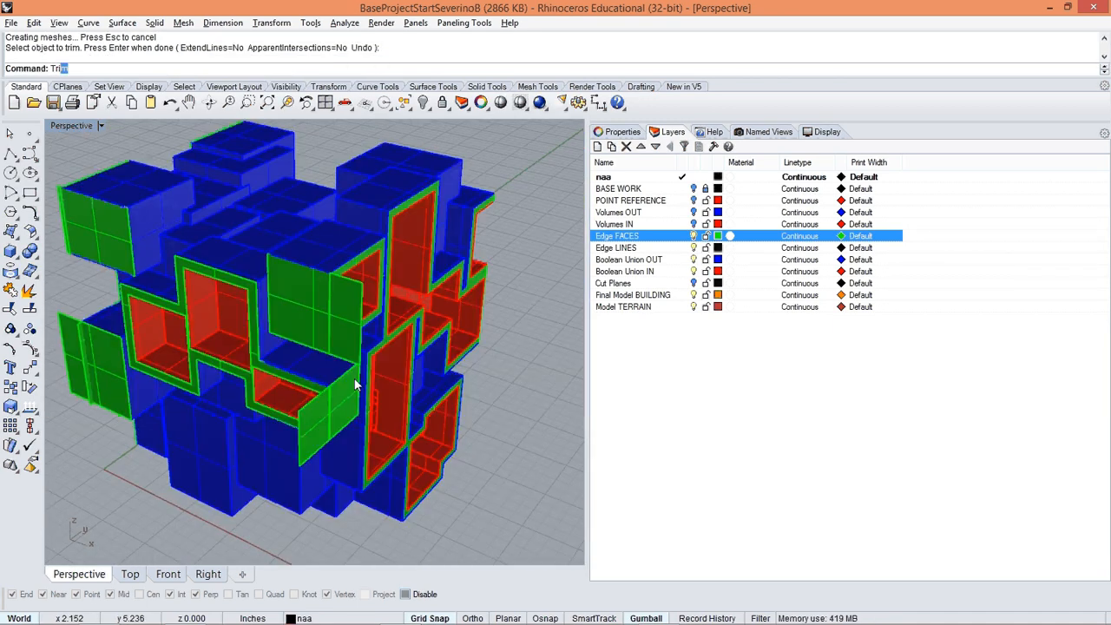
key(Return)
scroll(371, 263, up, 5)
click(345, 249)
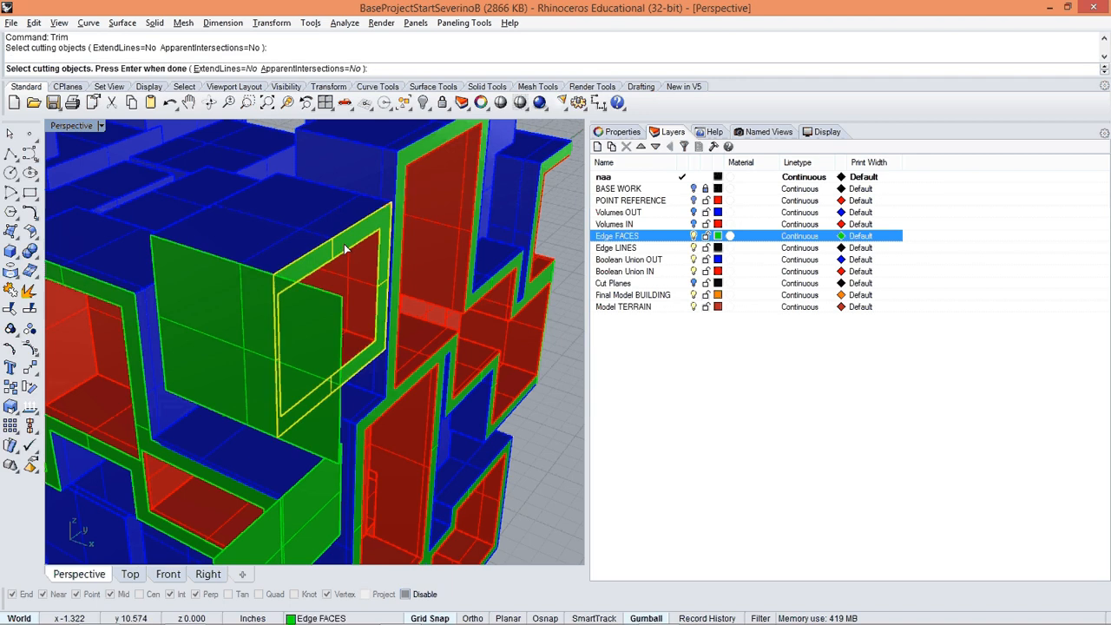
key(Return)
right_drag(333, 379, 293, 436)
click(474, 307)
key(Return)
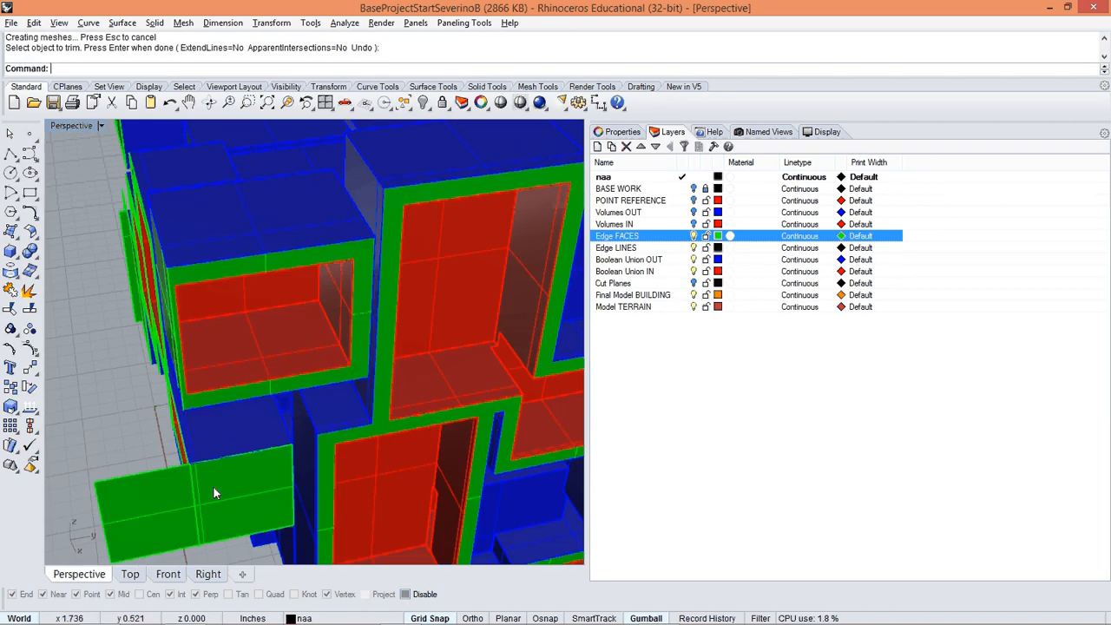
Trim the framed face's overhang on the volume below, using its crossing solid green edge face as cutter.
text(Trim)
key(Return)
right_drag(215, 493, 343, 438)
click(330, 386)
key(Return)
scroll(375, 380, up, 5)
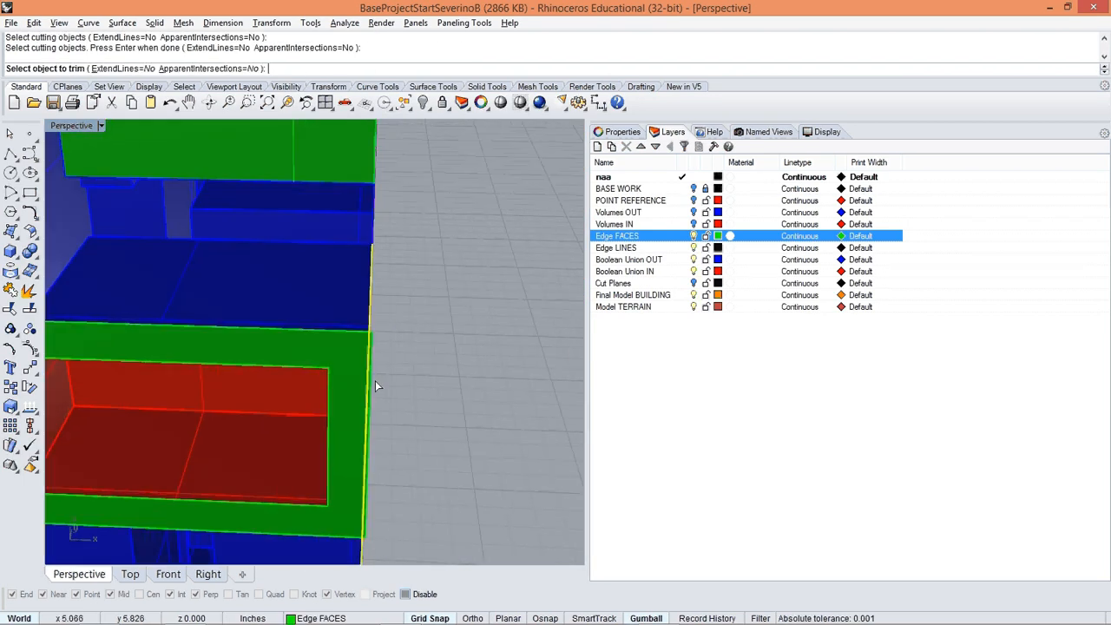
click(383, 299)
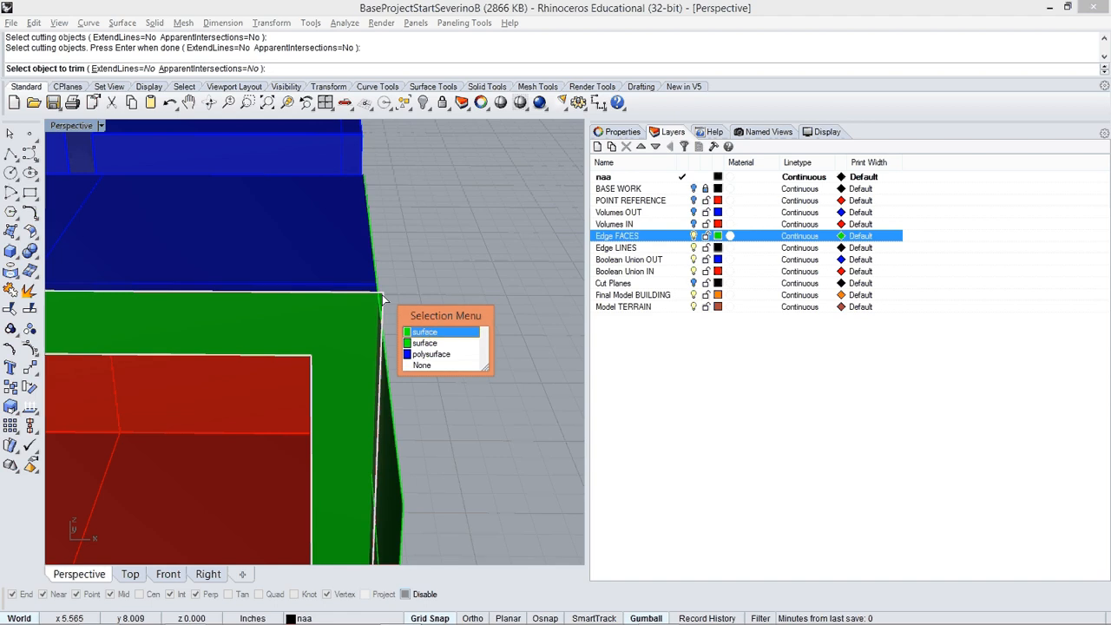
click(430, 341)
right_drag(425, 344, 288, 361)
key(Return)
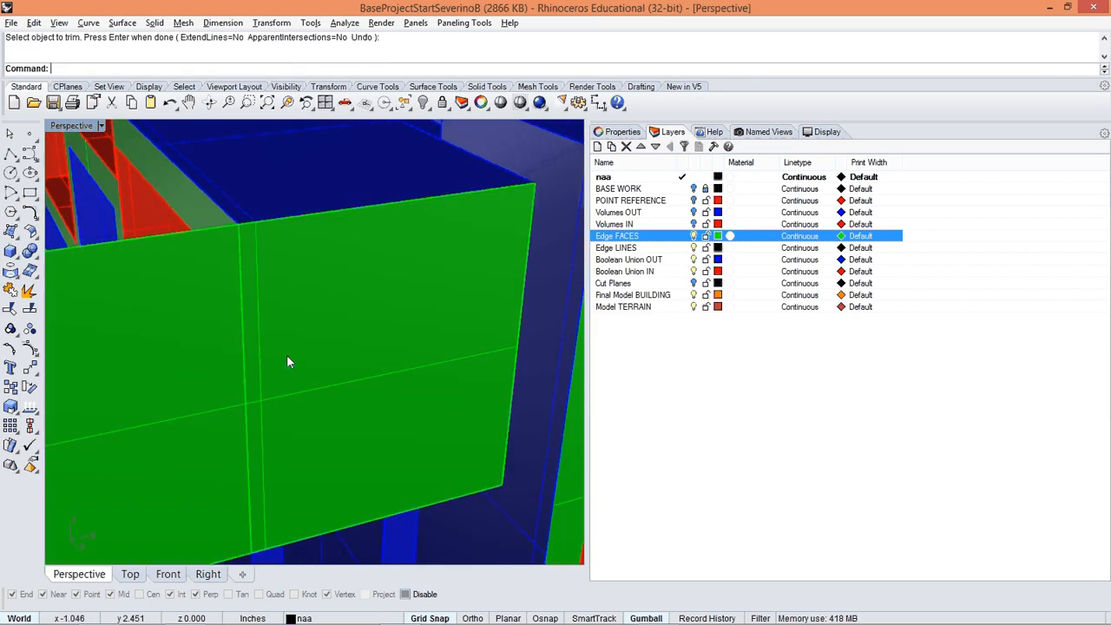
Trim the overhang of the lower solid green edge face, using the crossing framed edge face as cutter.
text(trim)
key(Return)
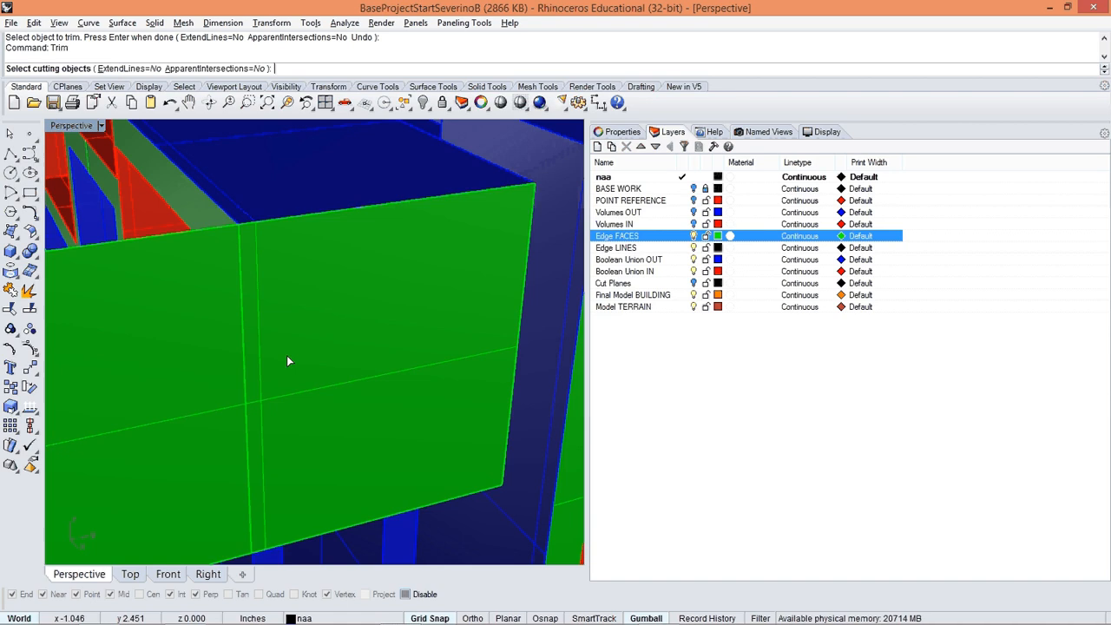
click(196, 204)
key(Return)
right_drag(196, 204, 245, 314)
click(140, 330)
scroll(140, 347, down, 5)
key(Return)
Trim the overhangs of the upper and lower solid green edge faces at the corner, using the crossing framed edge face as cutter.
text(Tri)
key(Return)
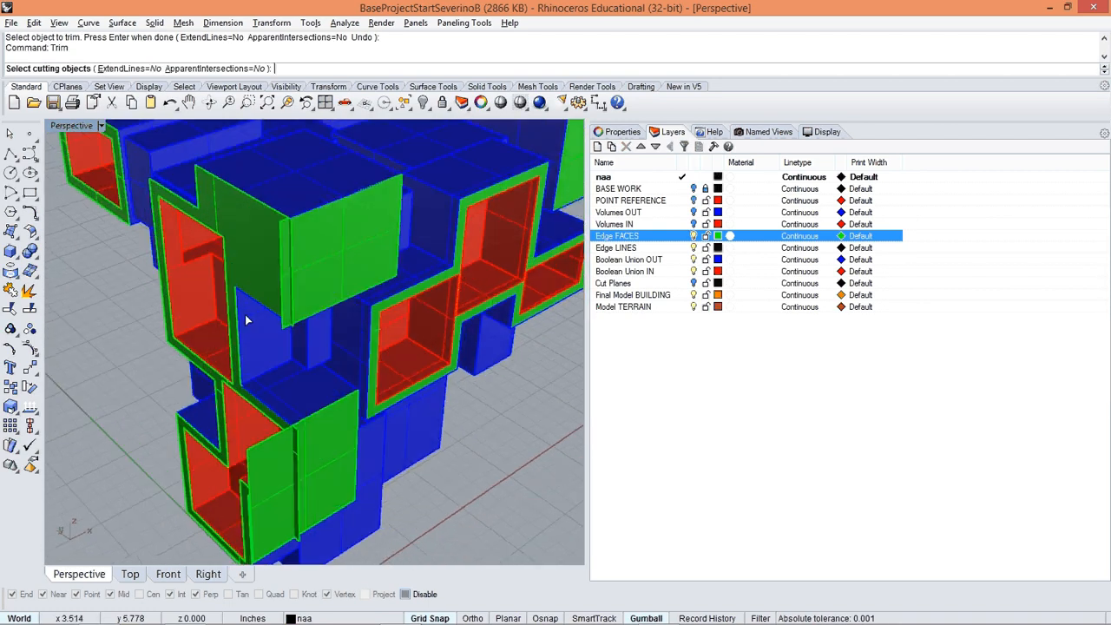
click(250, 258)
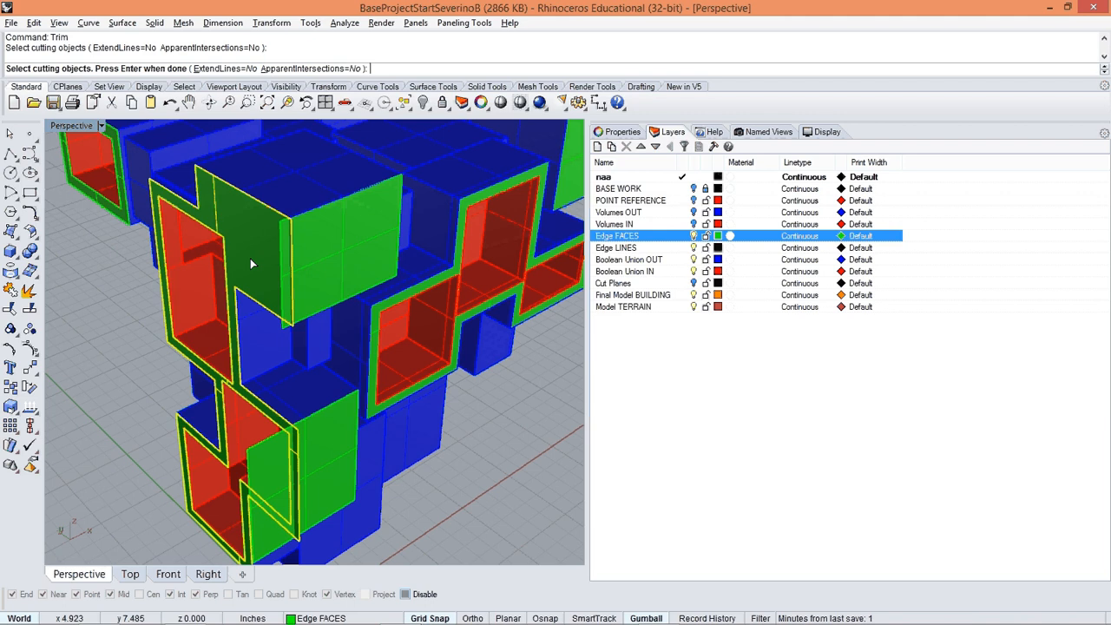
key(Return)
right_drag(250, 257, 172, 235)
click(170, 233)
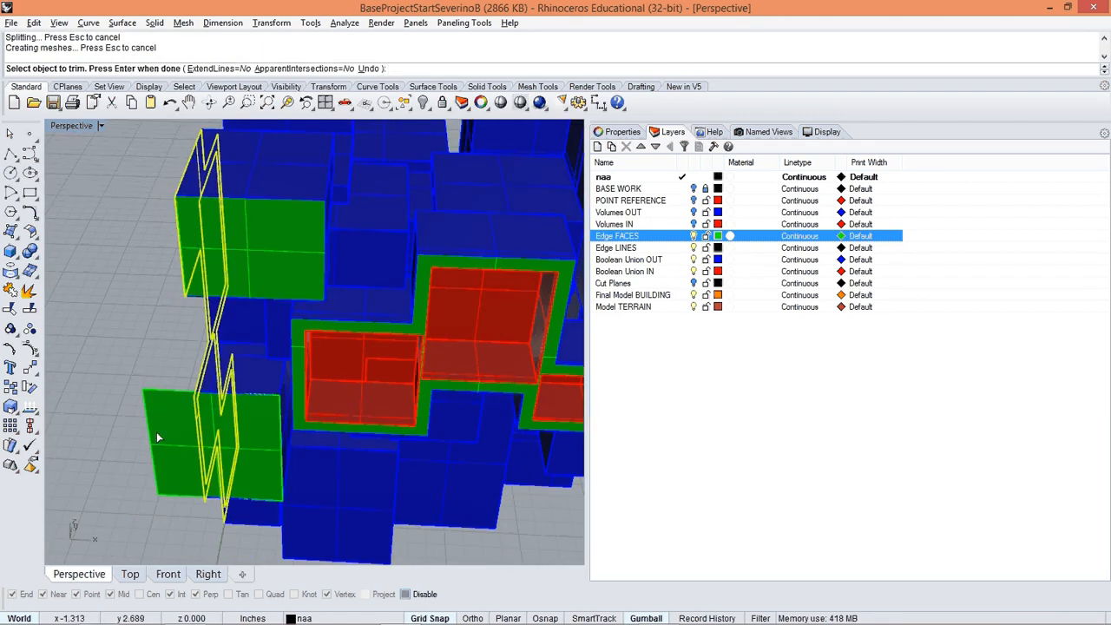
right_drag(168, 447, 296, 395)
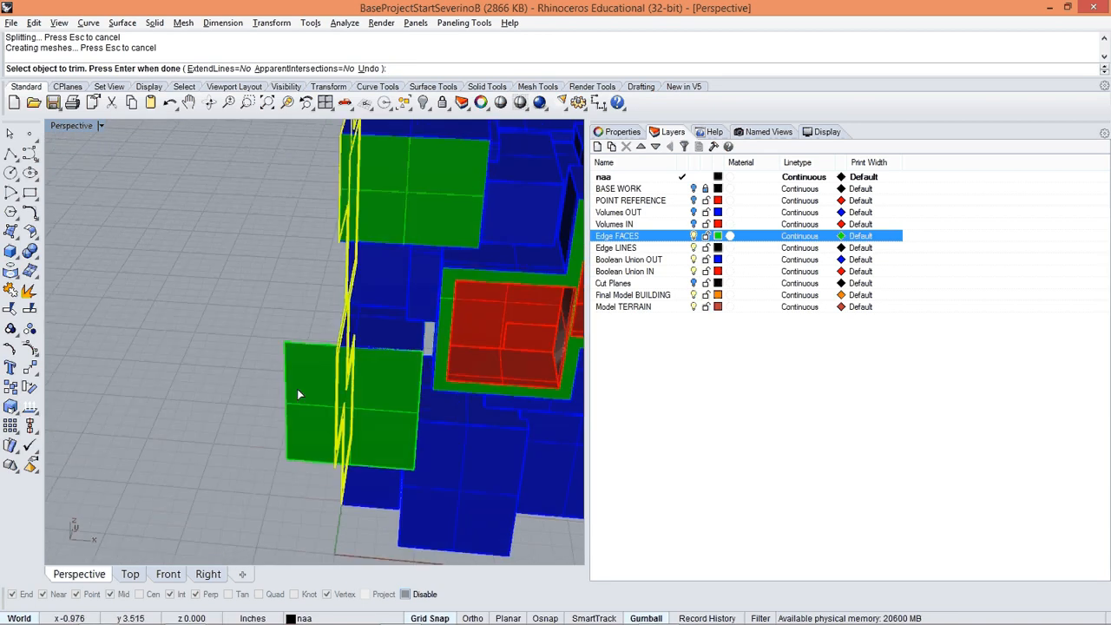
click(293, 391)
Trim the framed edge face's overhang on the lower corner volume, using the adjoining solid green edge face as cutter.
text(Tr)
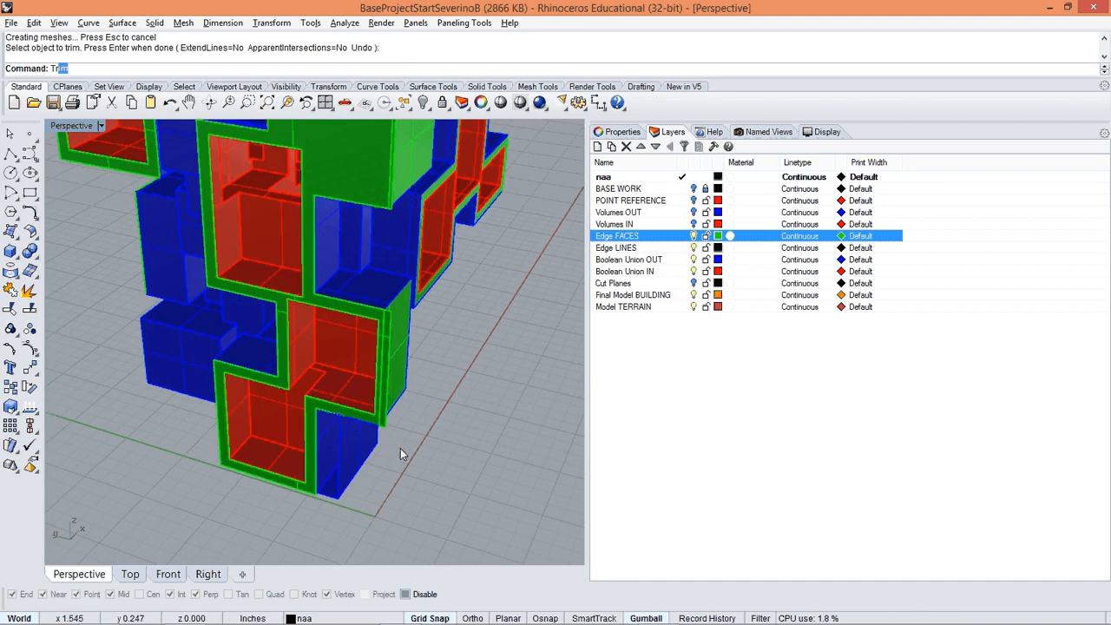
text(im)
key(Return)
right_drag(430, 417, 388, 406)
click(408, 373)
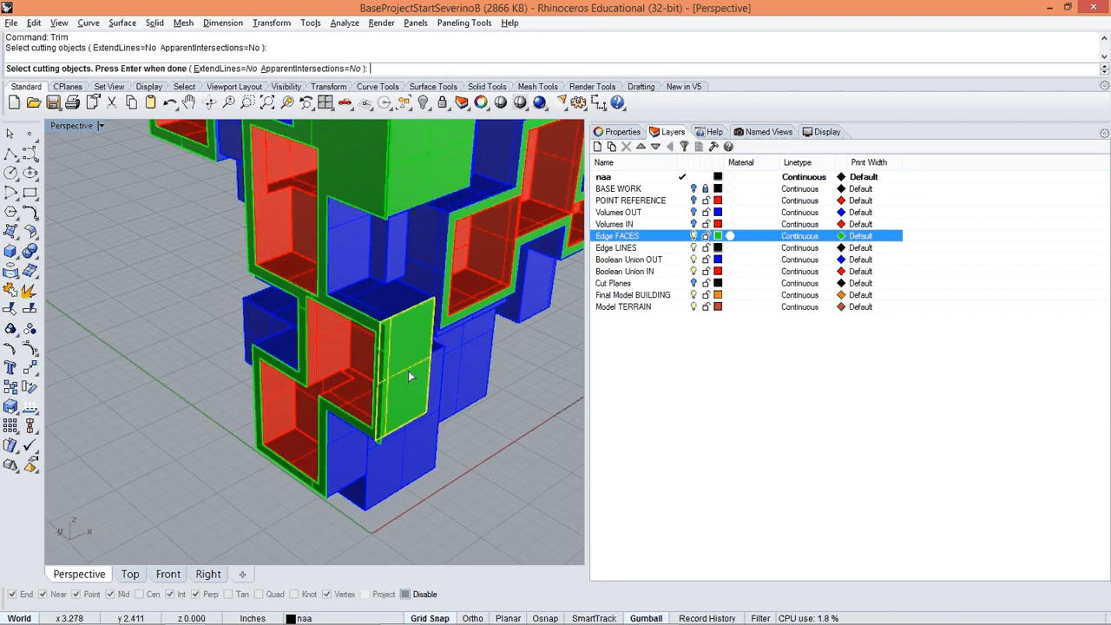
right_click(408, 375)
scroll(358, 366, up, 6)
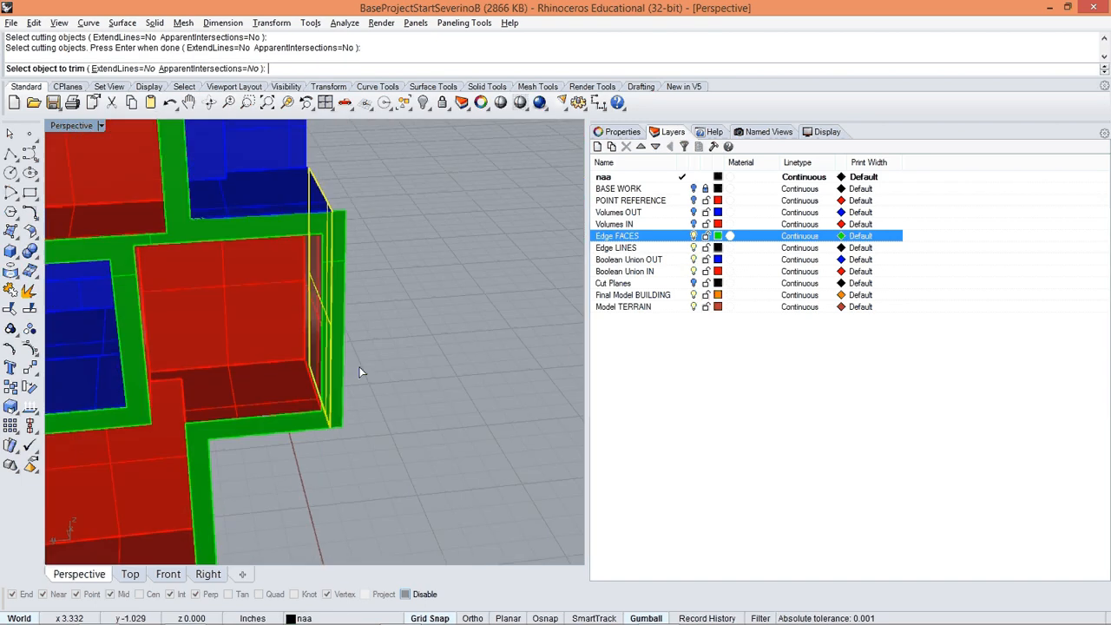
click(344, 361)
scroll(372, 416, down, 6)
right_click(385, 433)
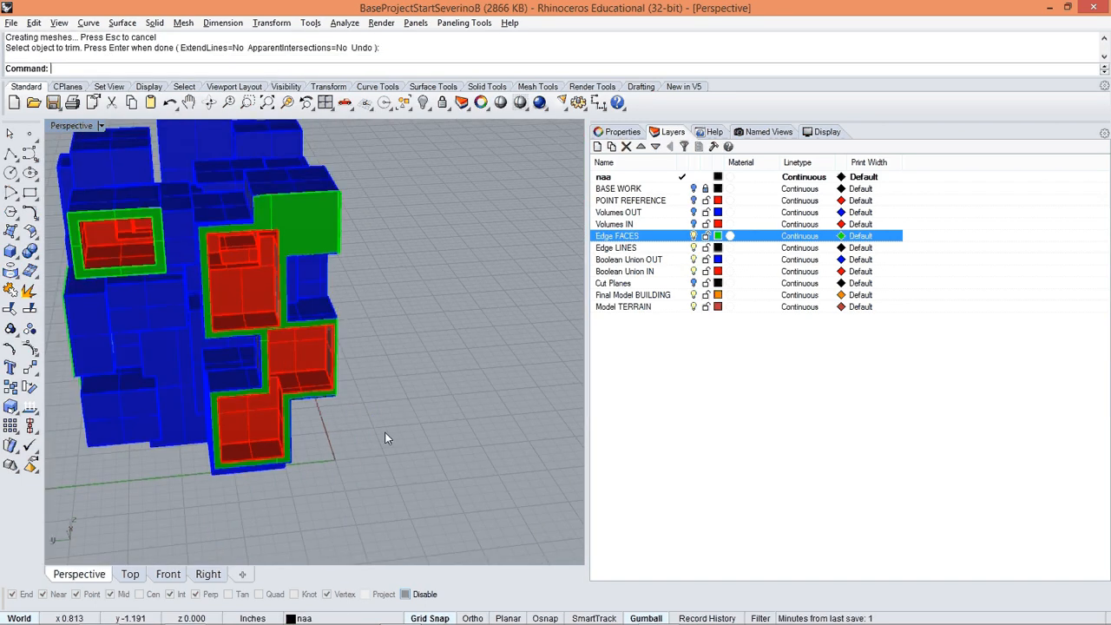
Trim the framed edge face's overhang on the upper corner volume, using the adjoining solid green side face as cutter.
right_drag(383, 437, 356, 427)
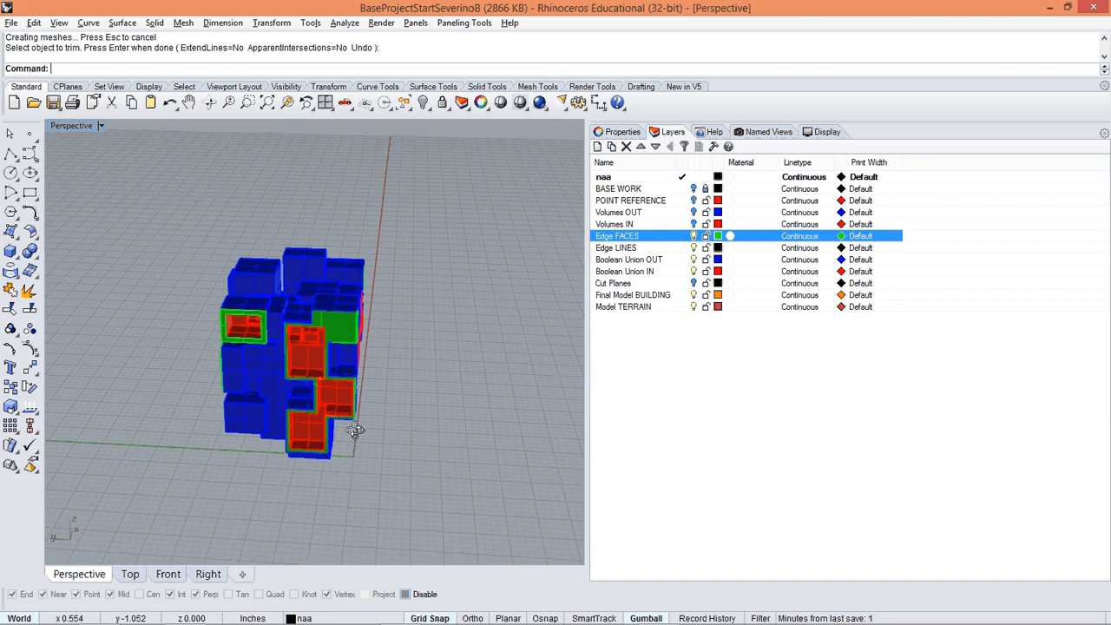
scroll(334, 420, up, 5)
right_drag(225, 436, 350, 454)
scroll(297, 357, up, 8)
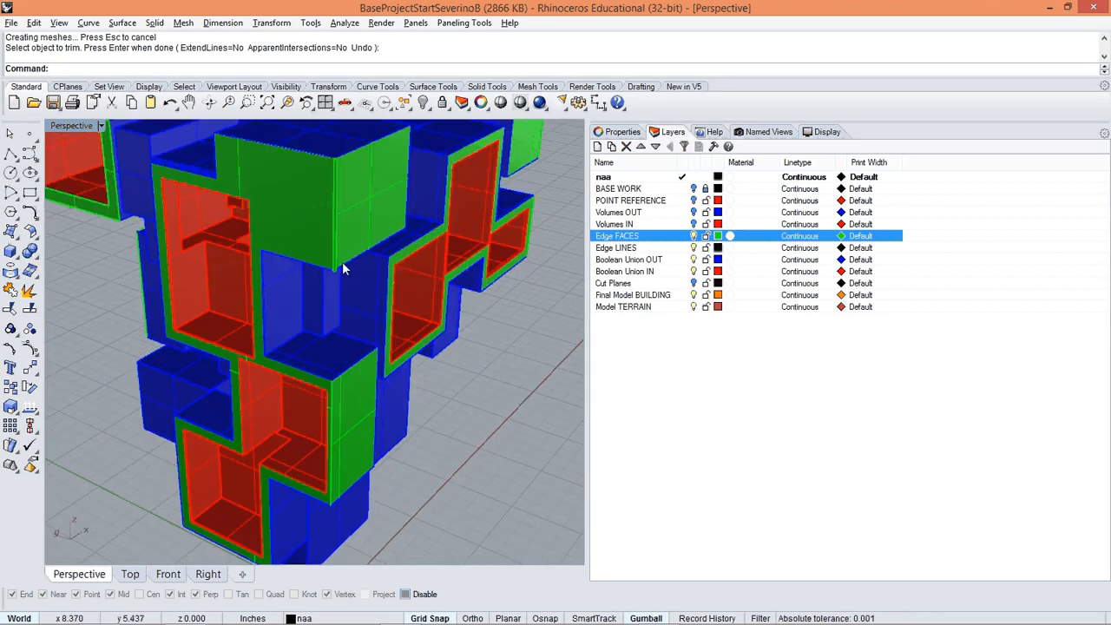
right_drag(342, 263, 372, 276)
text(Tri)
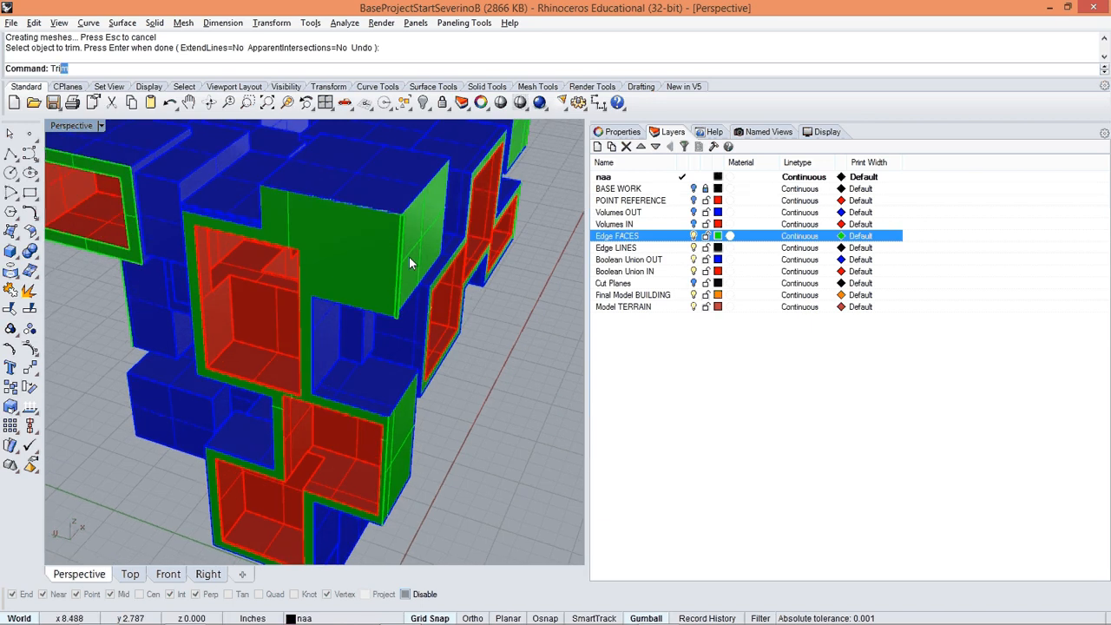
key(Return)
scroll(395, 273, up, 6)
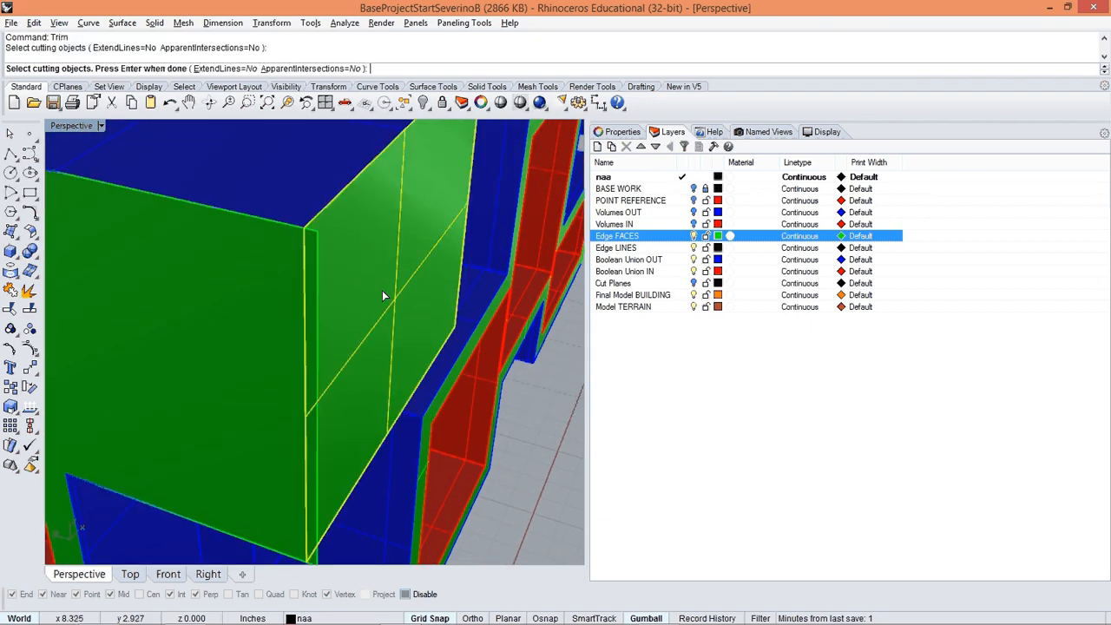
right_drag(382, 289, 462, 260)
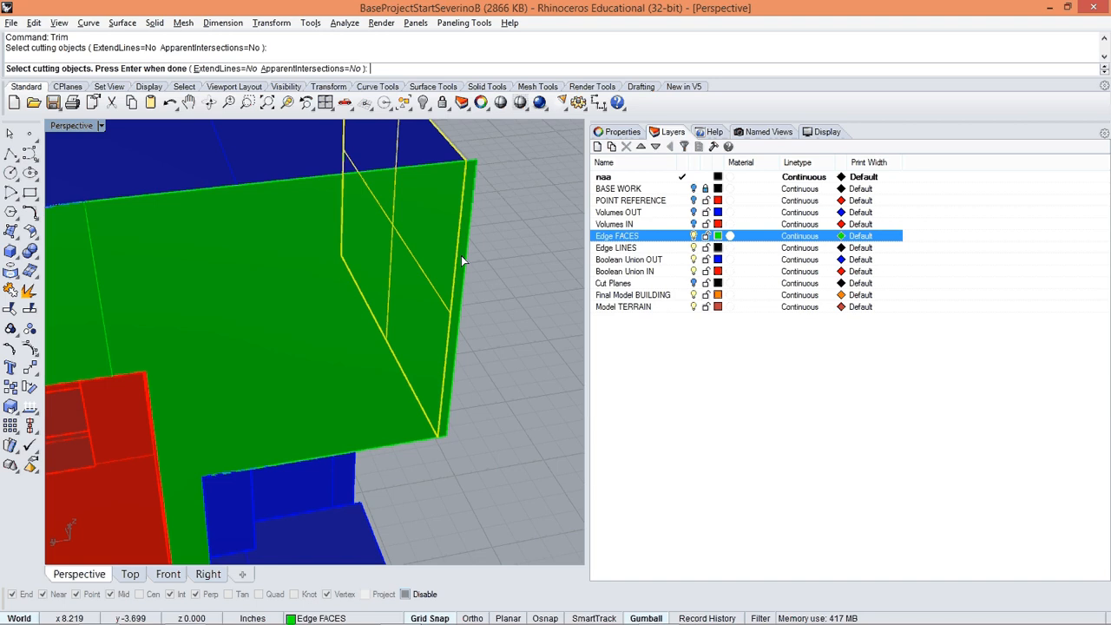
key(Return)
click(469, 224)
scroll(472, 248, down, 10)
key(Return)
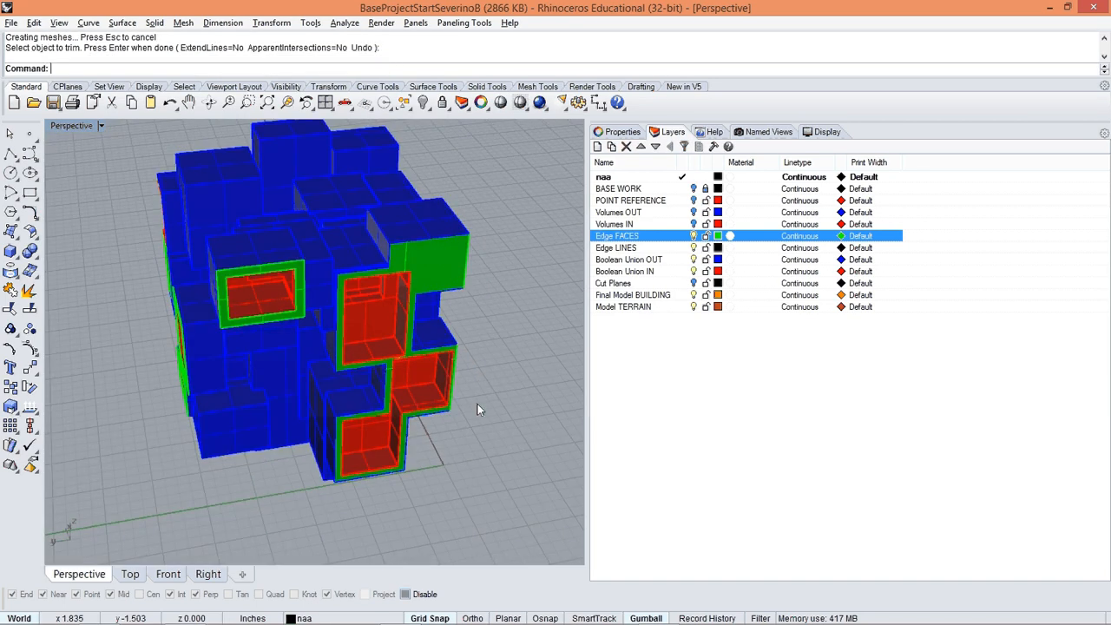
Examine the edge faces around the building's corners for remaining overlaps, checking the faces at the stepped corner by selecting them.
scroll(366, 368, up, 8)
right_drag(373, 374, 313, 431)
scroll(313, 431, down, 6)
scroll(198, 318, up, 5)
scroll(199, 288, up, 3)
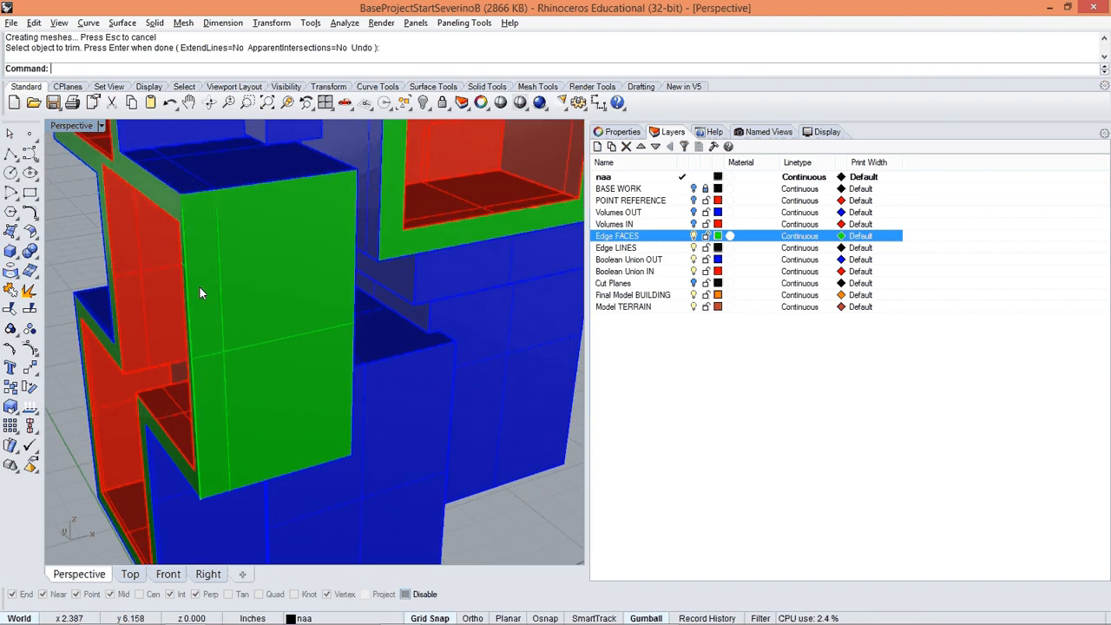
right_drag(200, 289, 211, 239)
scroll(213, 239, down, 8)
shift+right_drag(306, 245, 305, 382)
right_drag(244, 255, 275, 202)
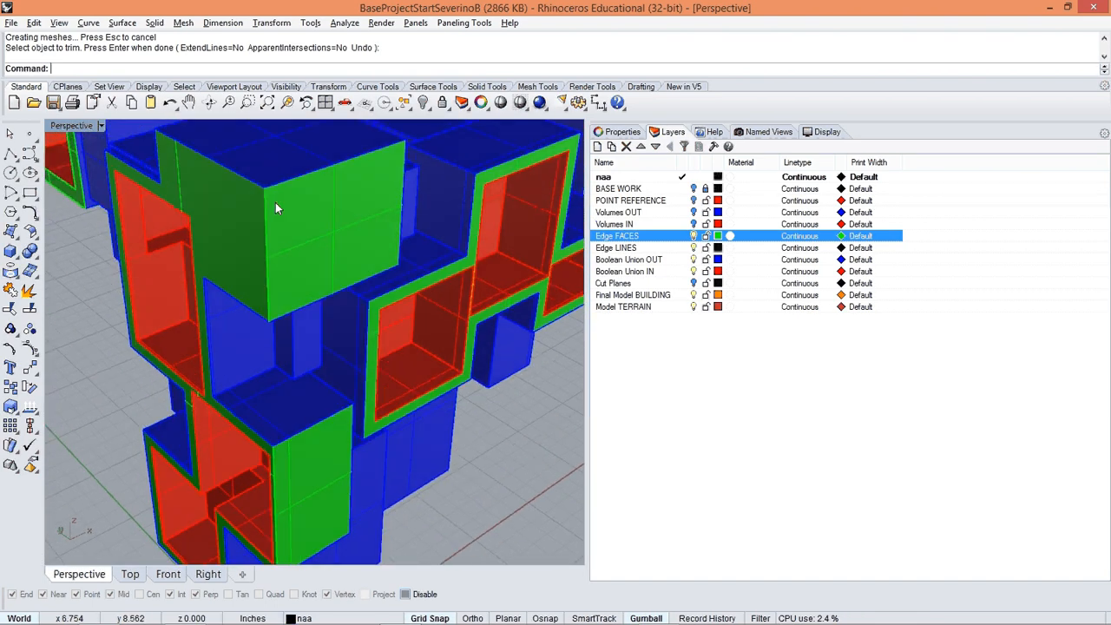
scroll(296, 269, down, 5)
right_drag(447, 366, 288, 300)
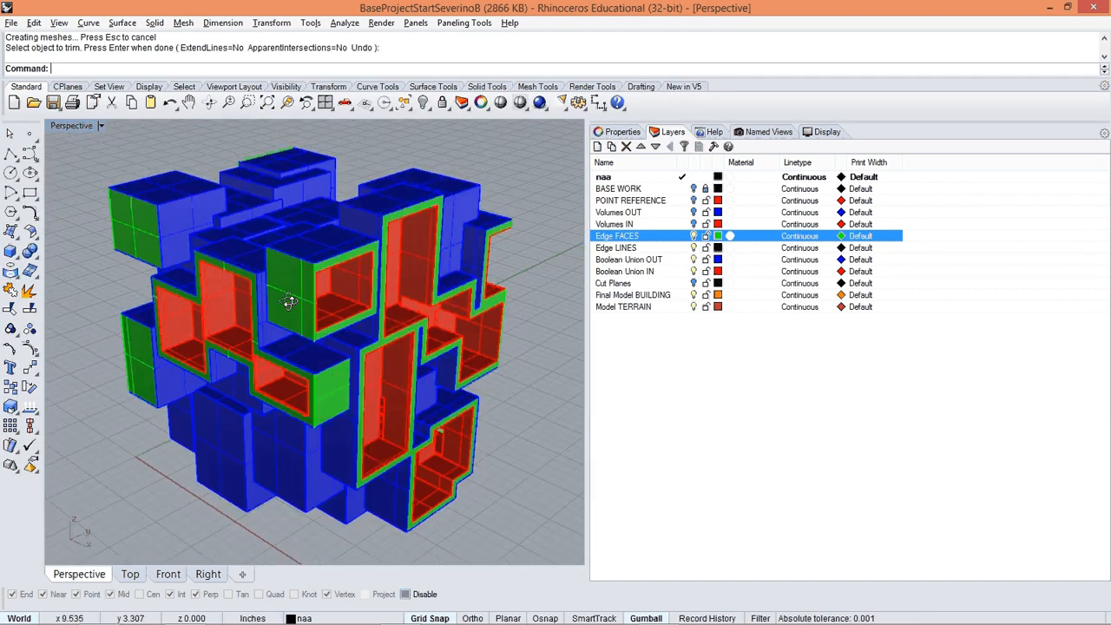
scroll(300, 306, up, 7)
scroll(283, 405, down, 3)
right_drag(392, 447, 358, 429)
scroll(460, 276, up, 8)
scroll(441, 376, down, 8)
scroll(402, 417, down, 4)
right_drag(460, 386, 387, 378)
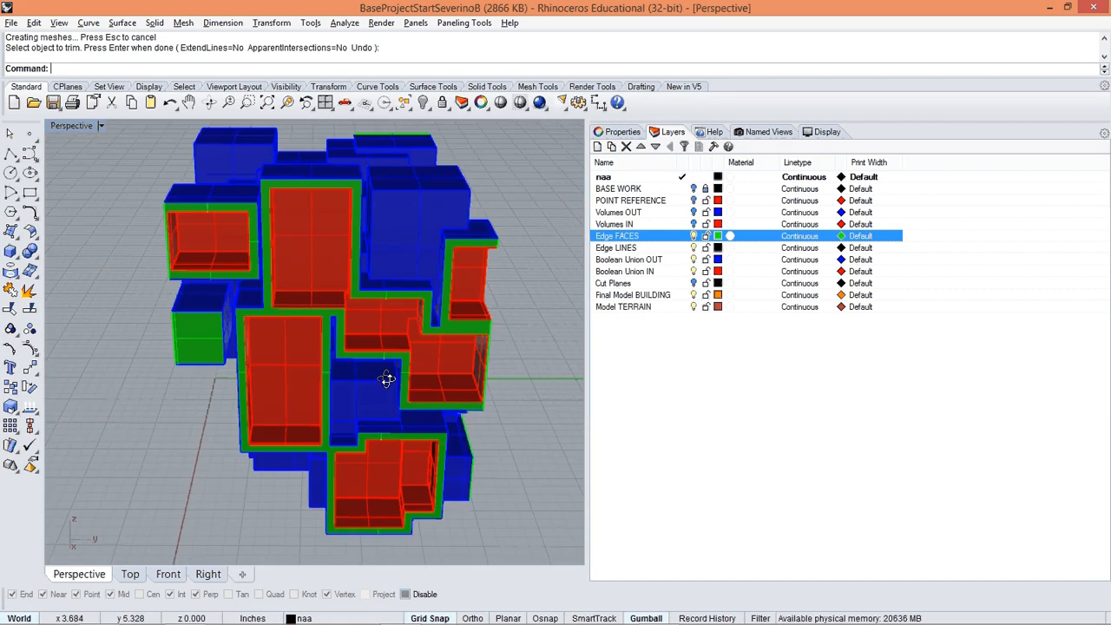
scroll(484, 337, up, 6)
right_drag(484, 336, 488, 371)
scroll(459, 345, down, 5)
scroll(458, 345, up, 3)
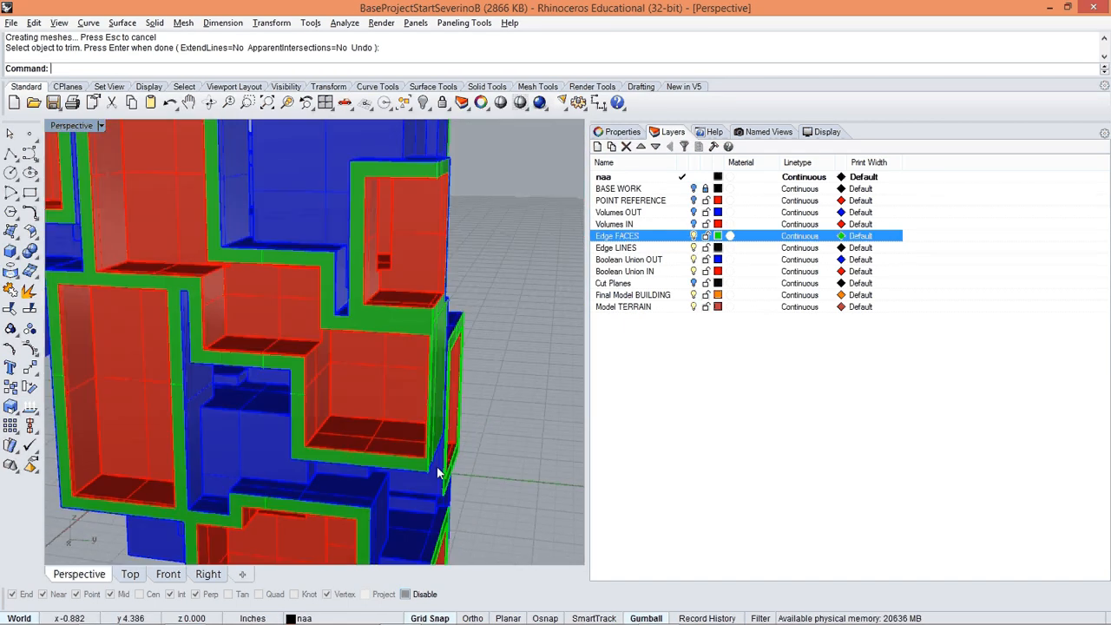
right_drag(439, 472, 448, 309)
right_drag(420, 412, 356, 362)
click(387, 265)
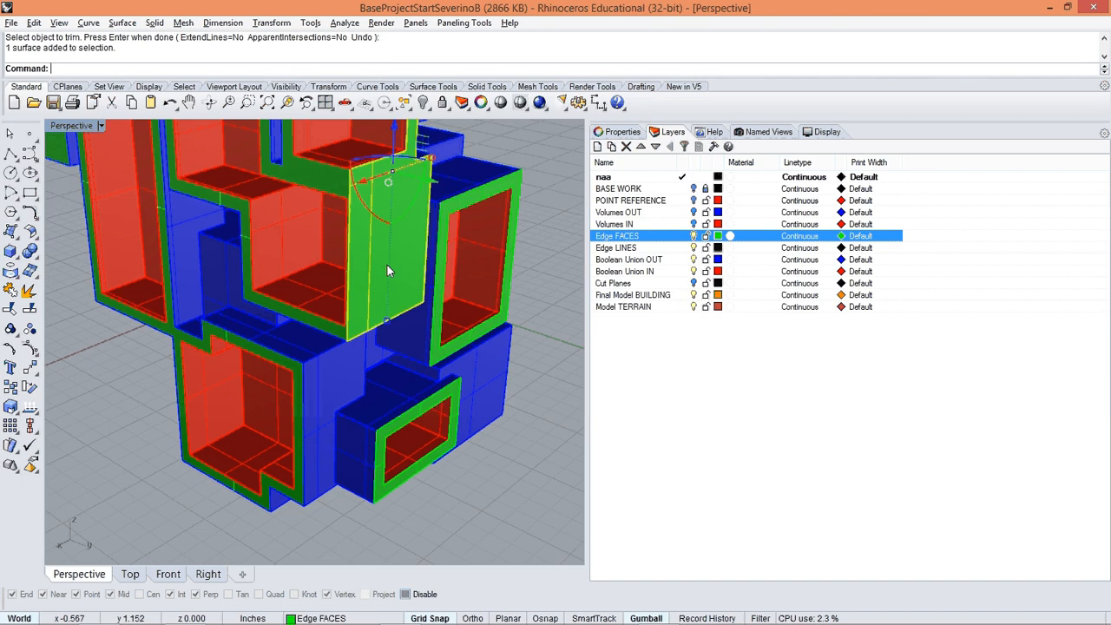
click(298, 173)
scroll(299, 173, down, 2)
key(Escape)
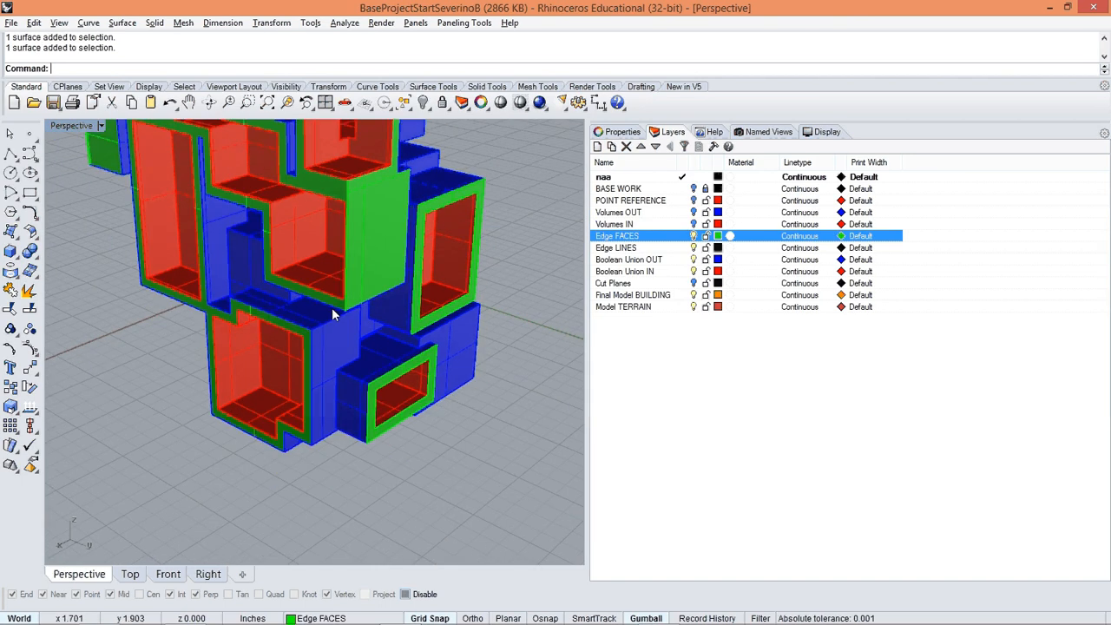
Copy all surfaces and polysurfaces of the building model in place.
scroll(335, 312, down, 4)
scroll(334, 380, down, 3)
mouse_move(243, 377)
right_down()
mouse_move(334, 380)
mouse_move(385, 406)
right_up()
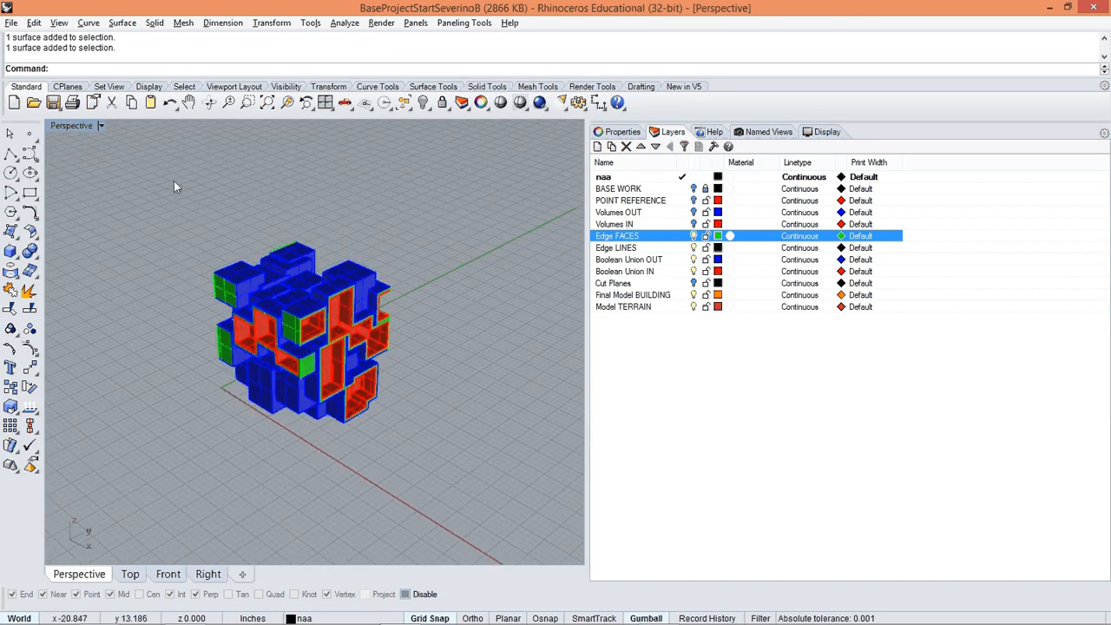
drag(174, 181, 339, 400)
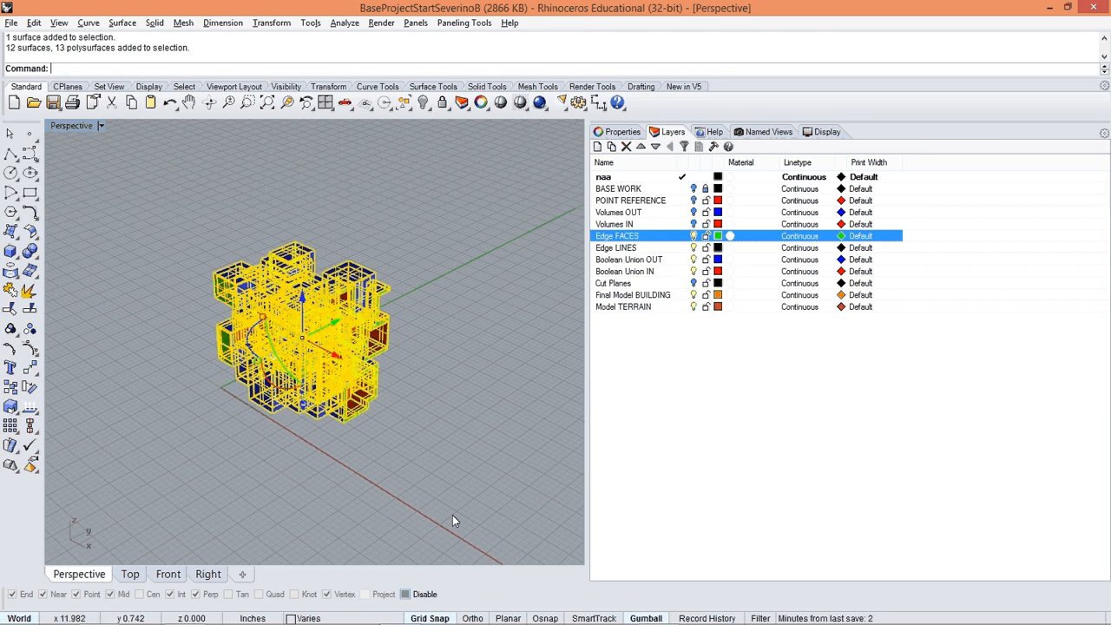
text(Copy)
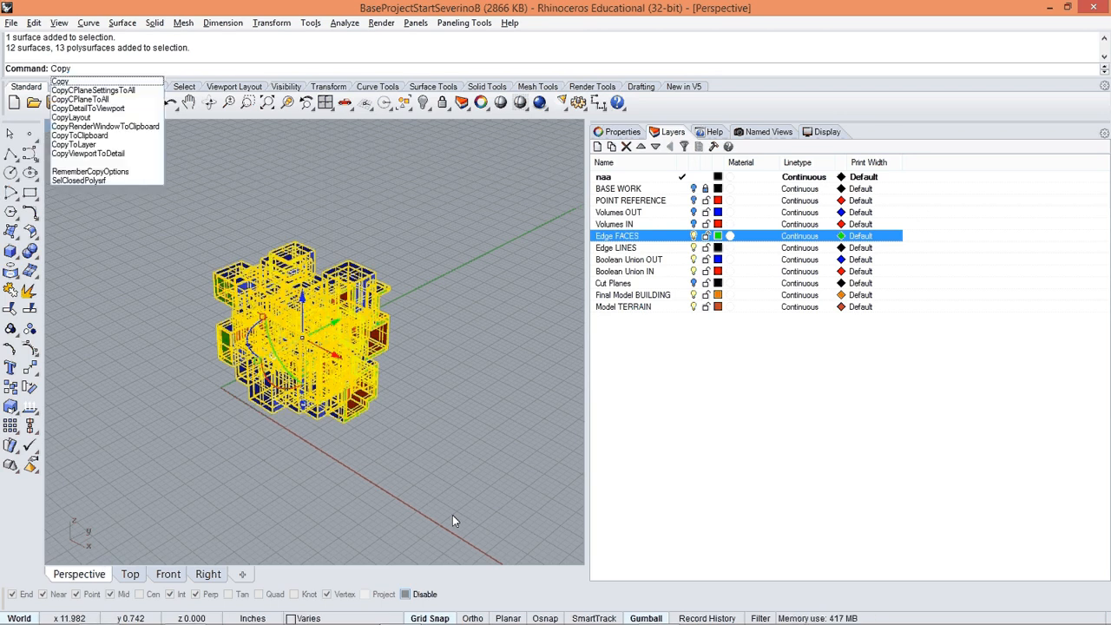
key(Return)
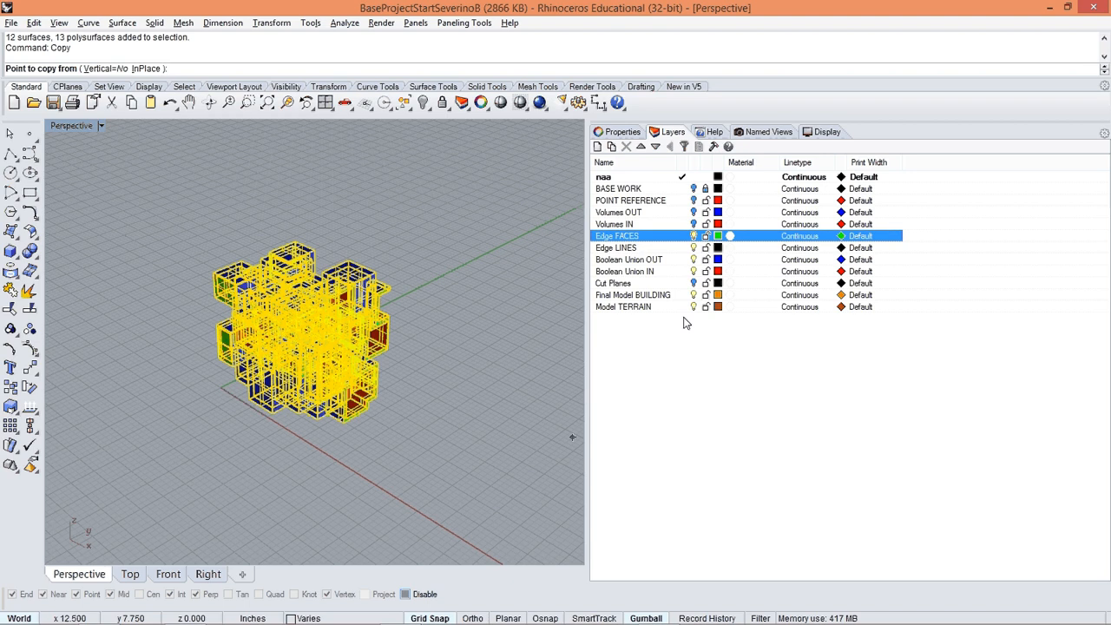
right_drag(387, 367, 402, 361)
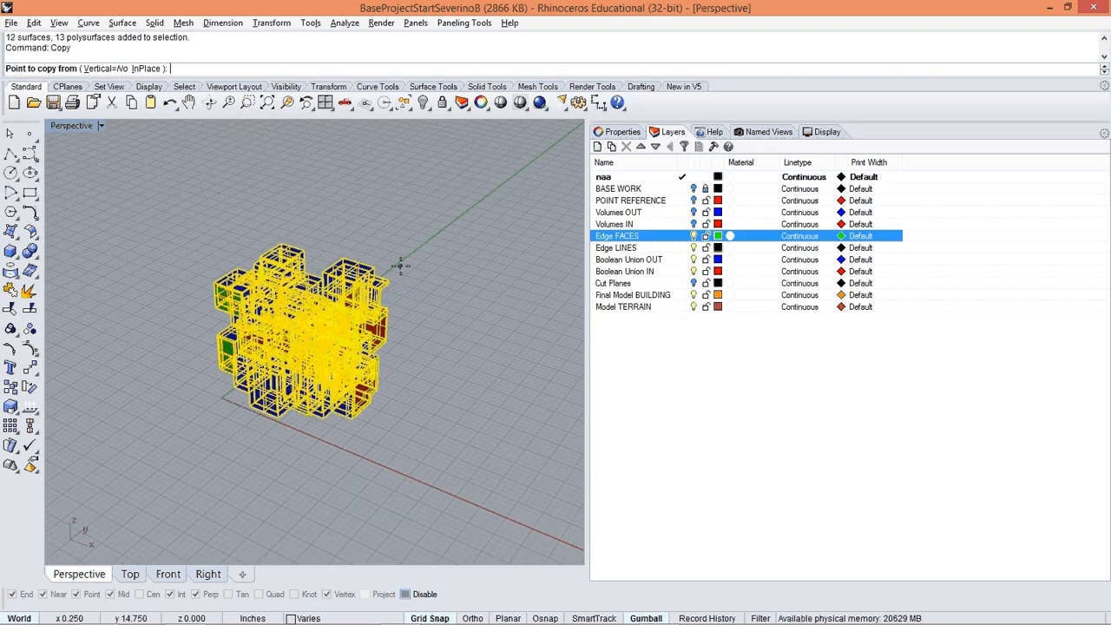
click(148, 68)
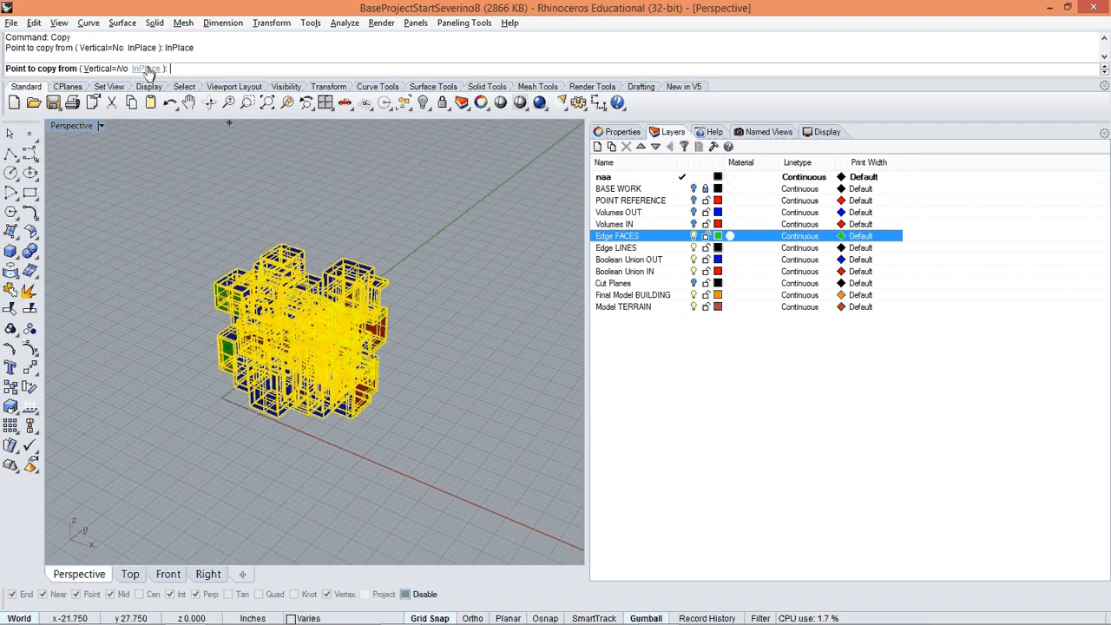
Move the selected building objects to the Final Model BUILDING layer and clear the selection.
right_click(622, 296)
click(682, 537)
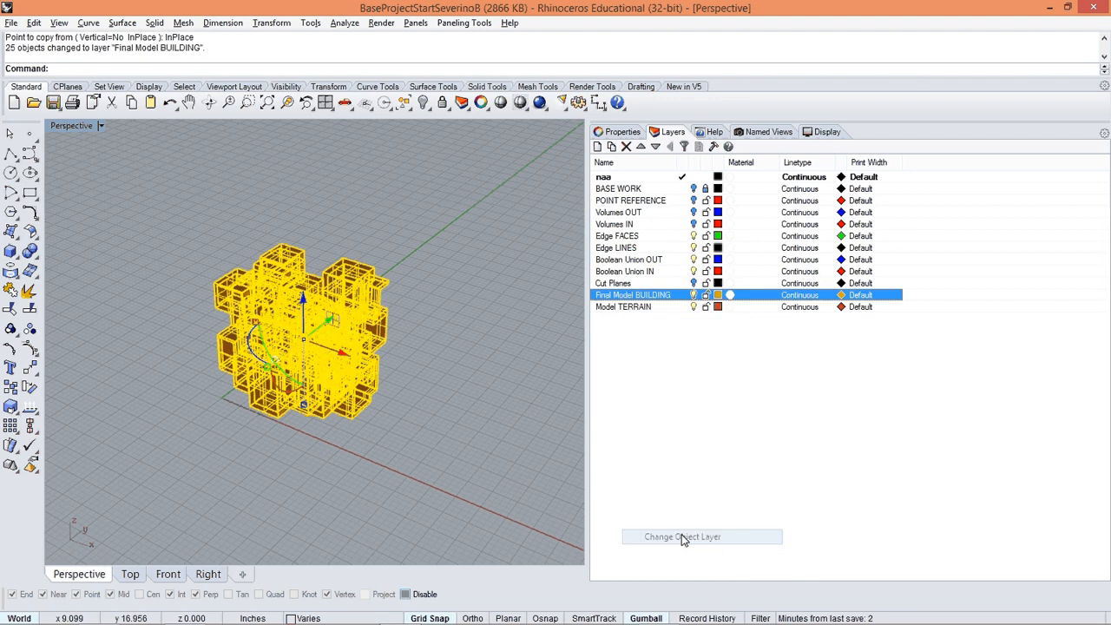
click(539, 406)
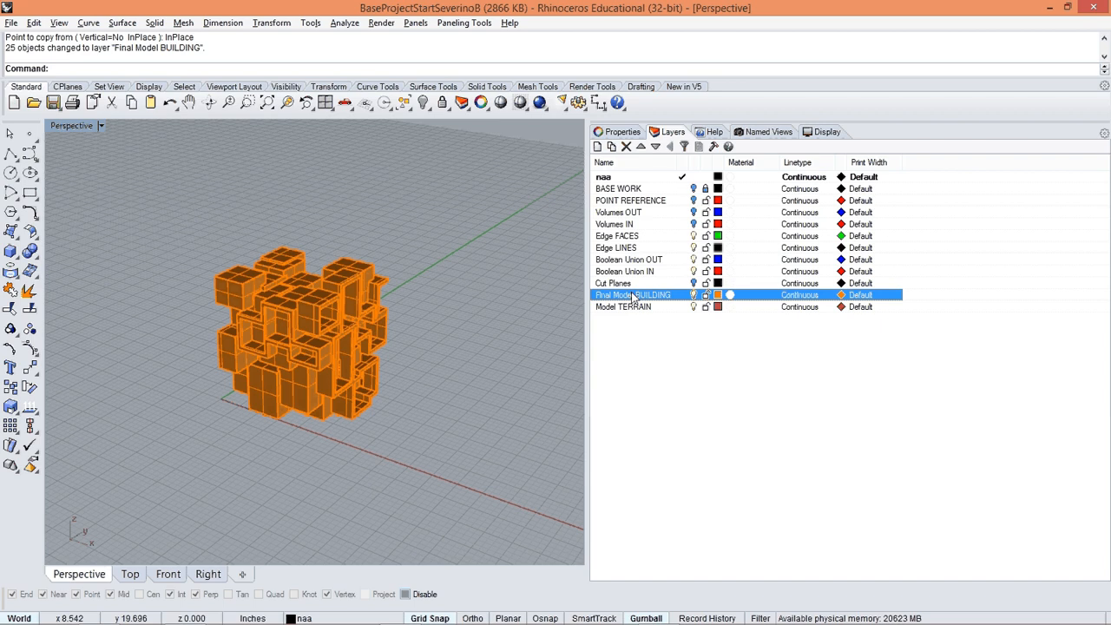
Hide the Edge FACES, Boolean Union OUT, Boolean Union IN and Edge LINES layers.
click(686, 236)
click(693, 259)
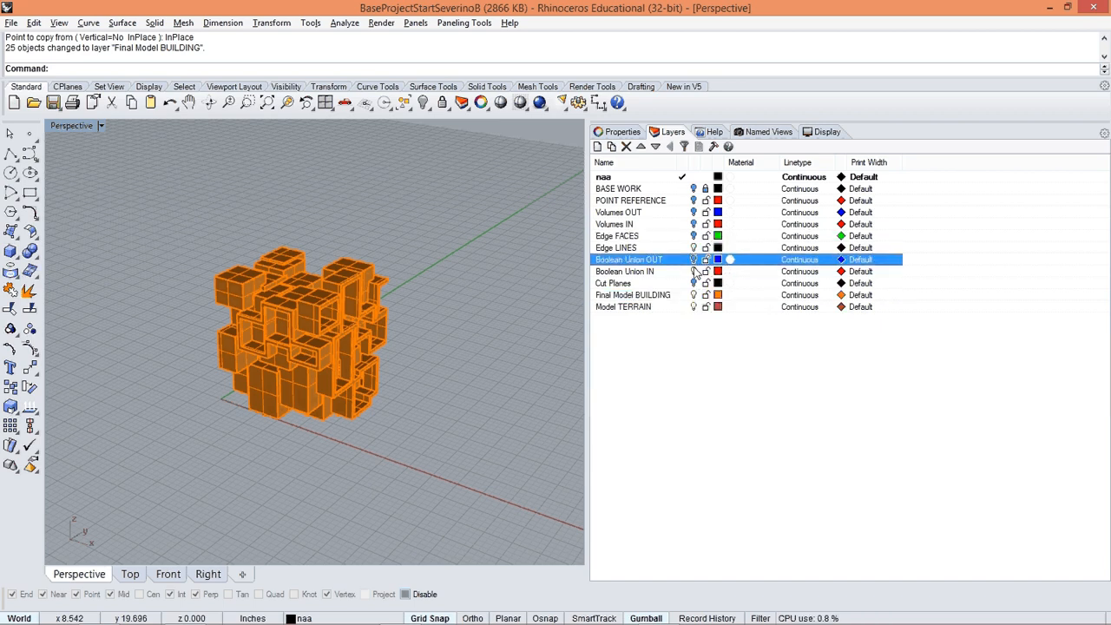
click(693, 270)
click(693, 271)
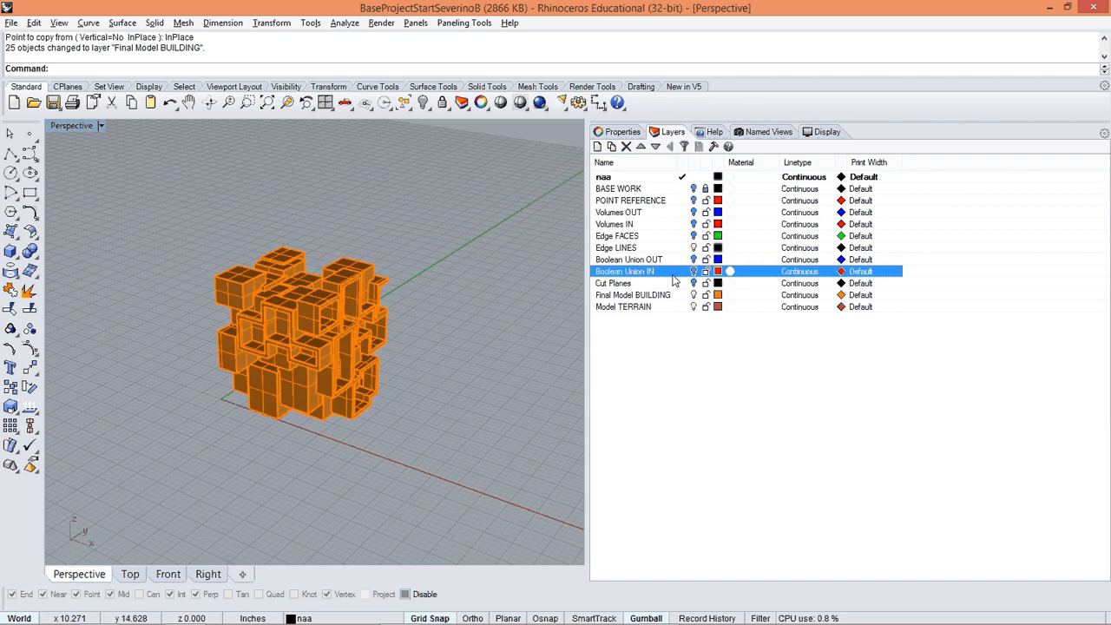
click(686, 247)
Join all the surfaces and polysurfaces of the orange building model on the Final Model BUILDING layer.
right_drag(545, 341, 457, 352)
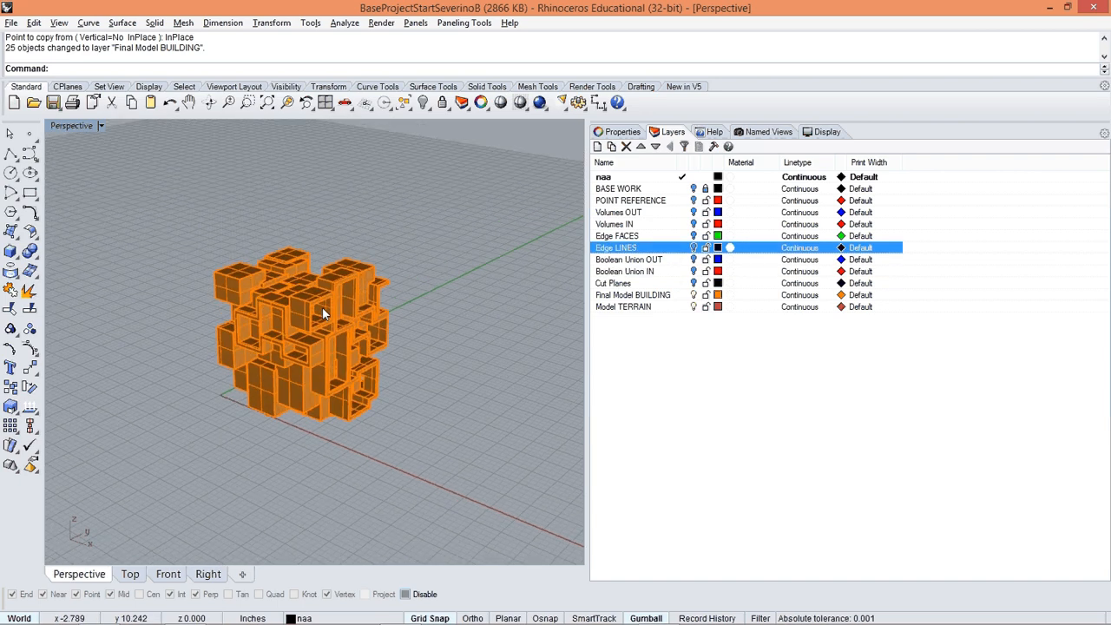
key(ctrl+a)
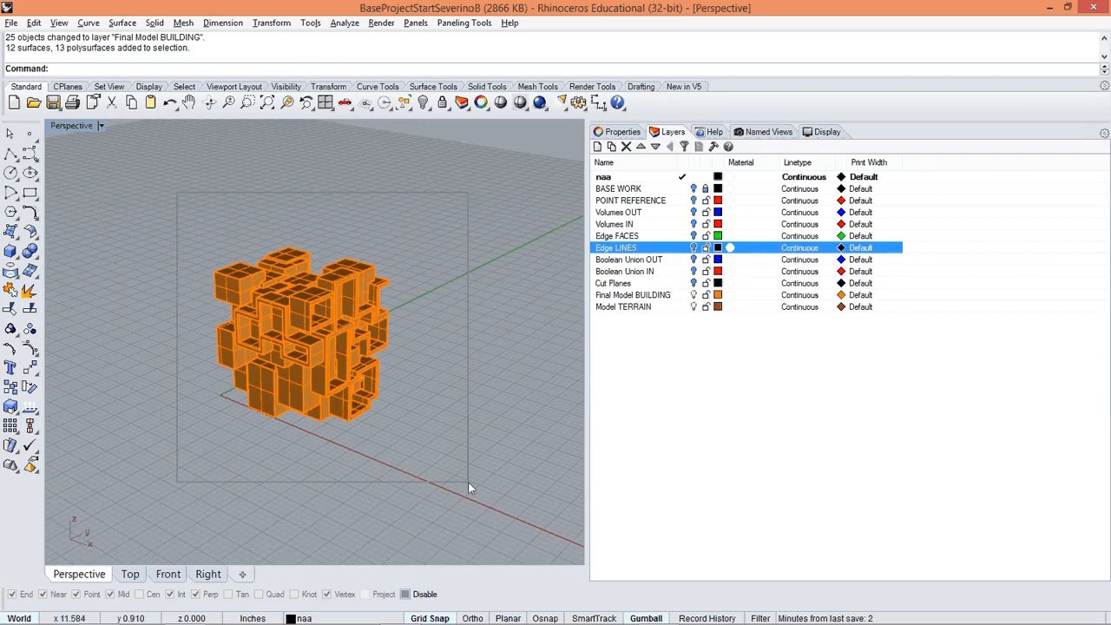
text(Join)
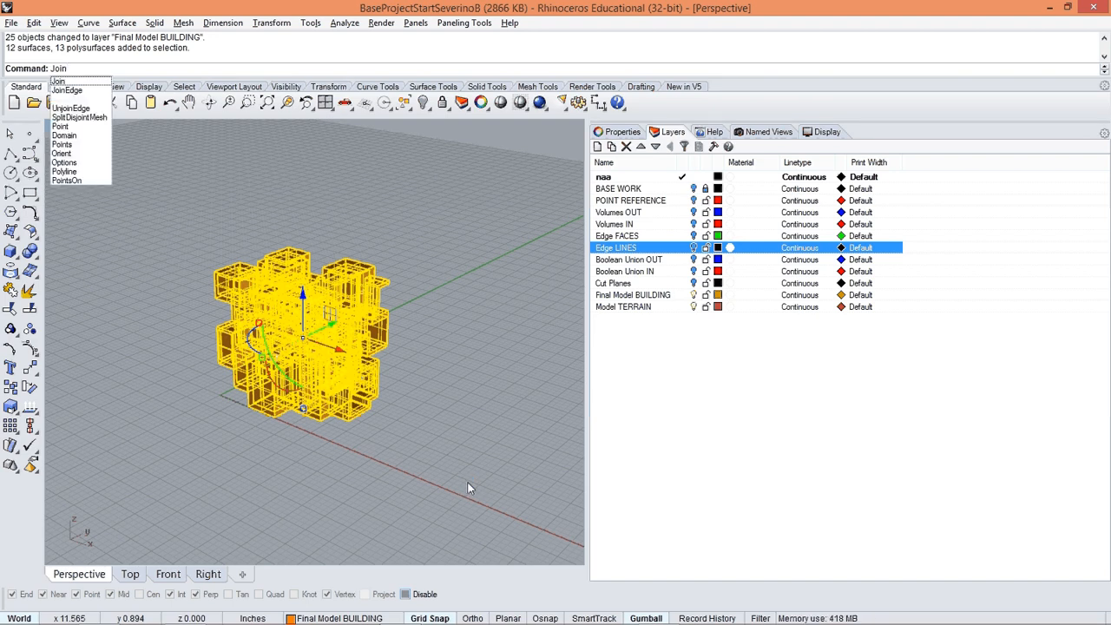
key(Return)
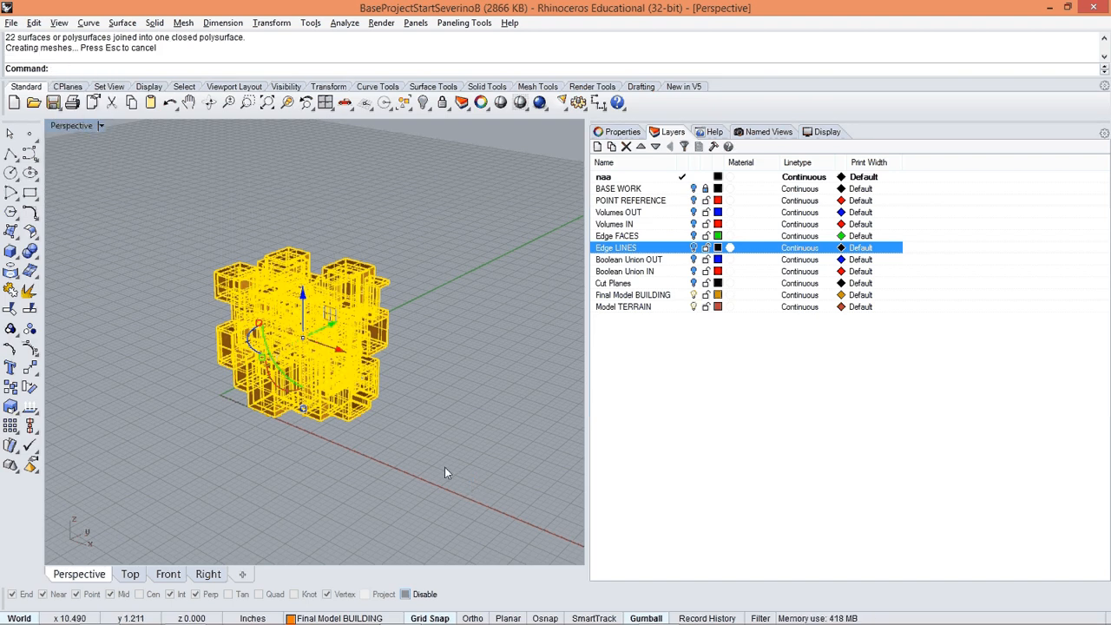
Examine the joined orange building model from several sides and select it to check whether it behaves as a single object.
click(444, 466)
click(352, 321)
scroll(444, 361, up, 4)
right_drag(443, 356, 429, 355)
click(417, 379)
scroll(324, 346, up, 8)
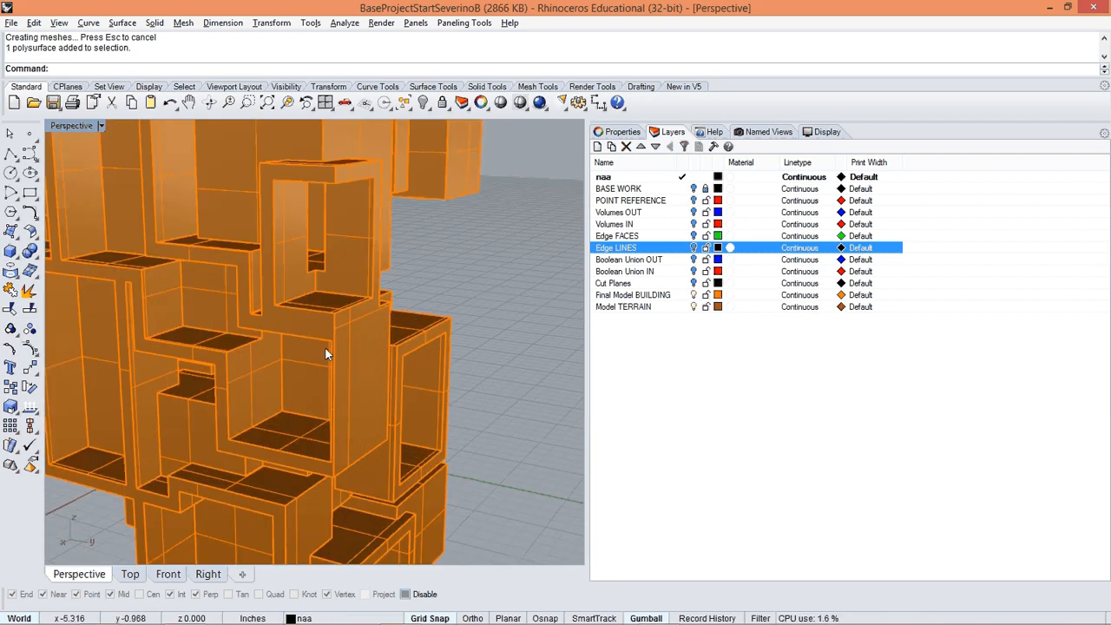
right_drag(335, 340, 280, 295)
scroll(251, 268, down, 3)
scroll(251, 275, down, 8)
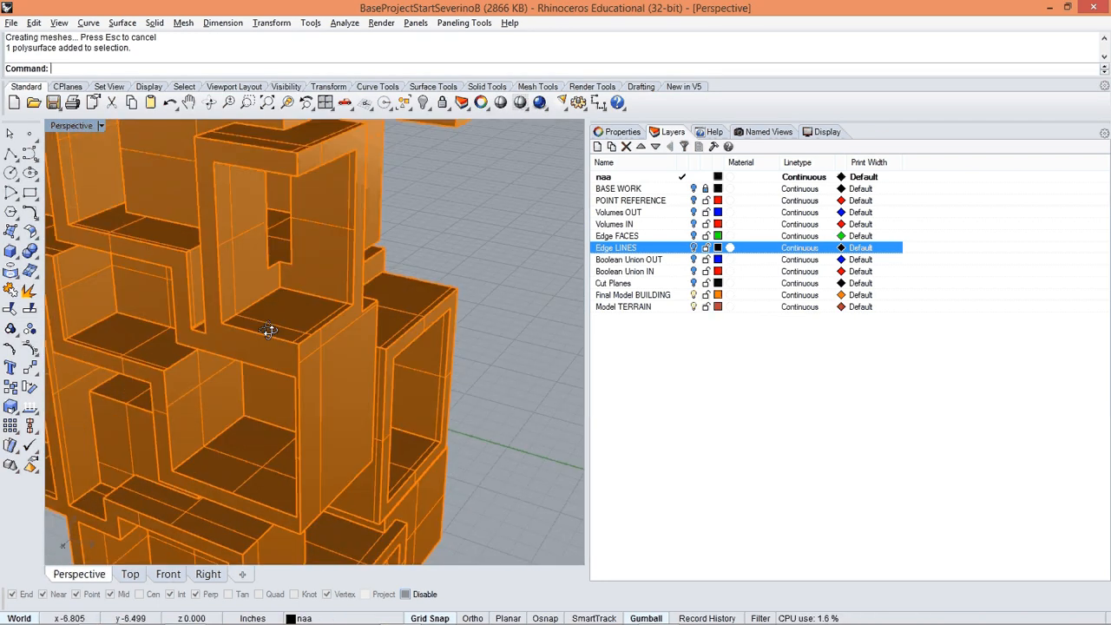
click(383, 338)
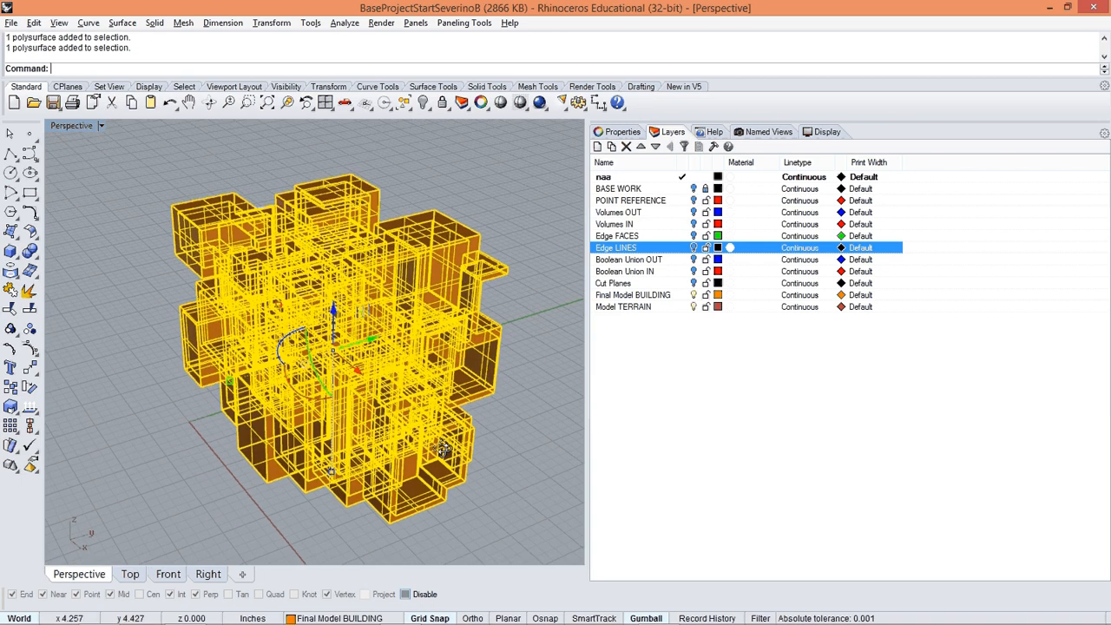
click(501, 465)
right_drag(501, 470, 424, 473)
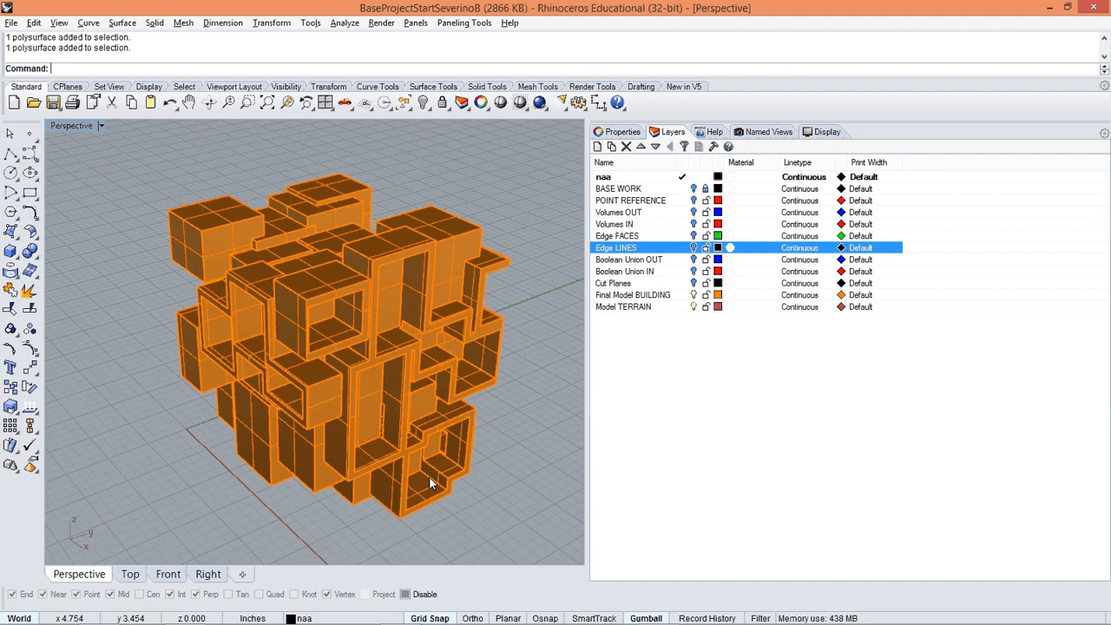
right_drag(428, 475, 401, 451)
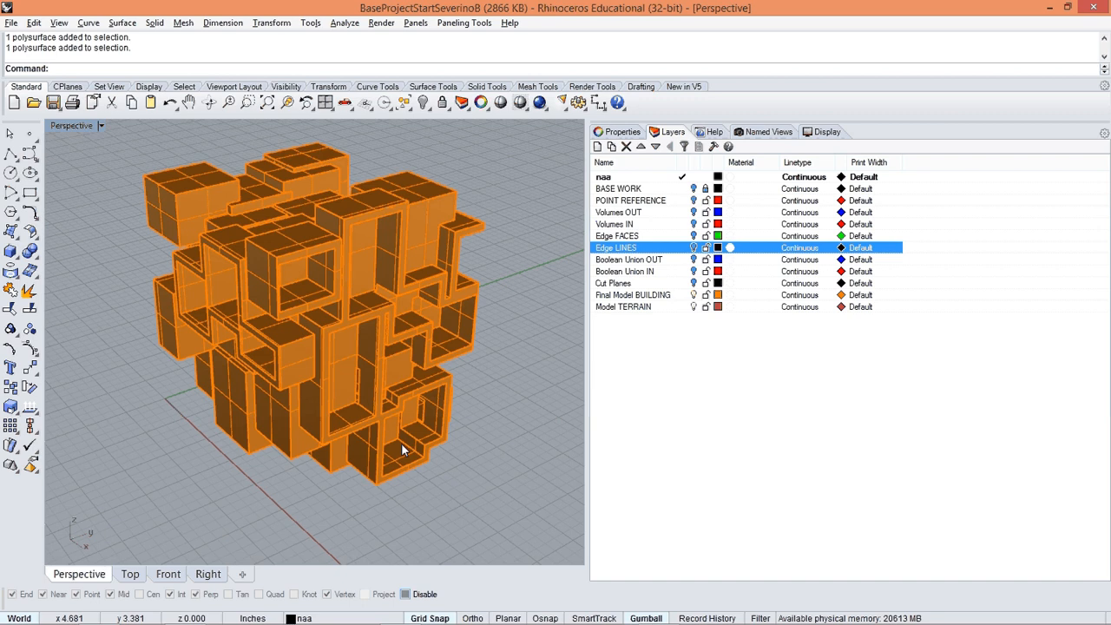
Save the project file with the joined building model under its existing name.
key(ctrl+s)
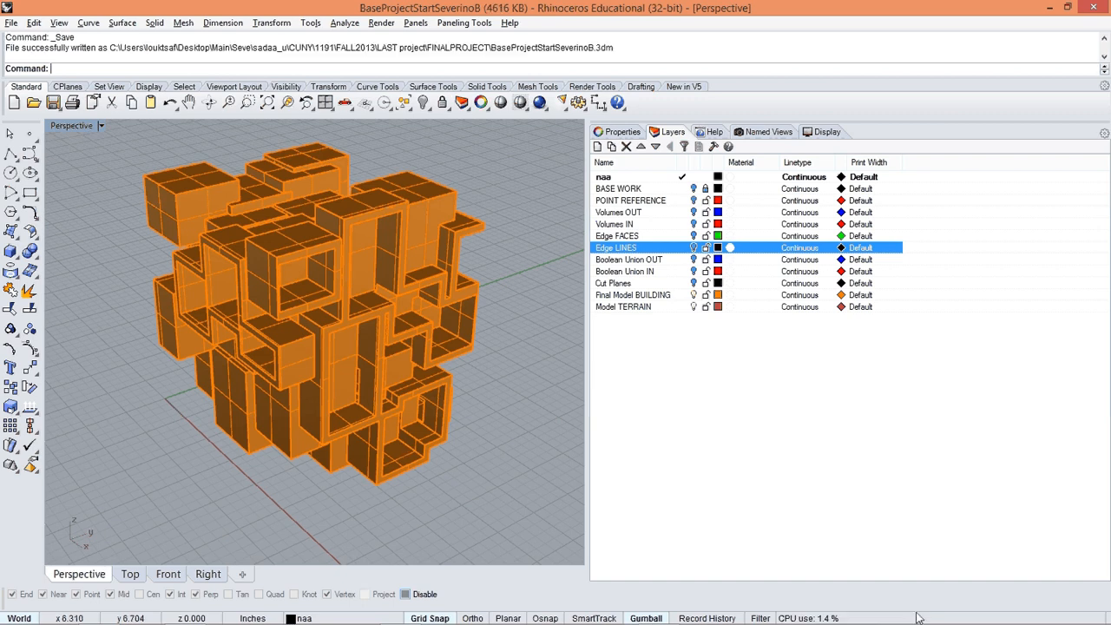
click(955, 612)
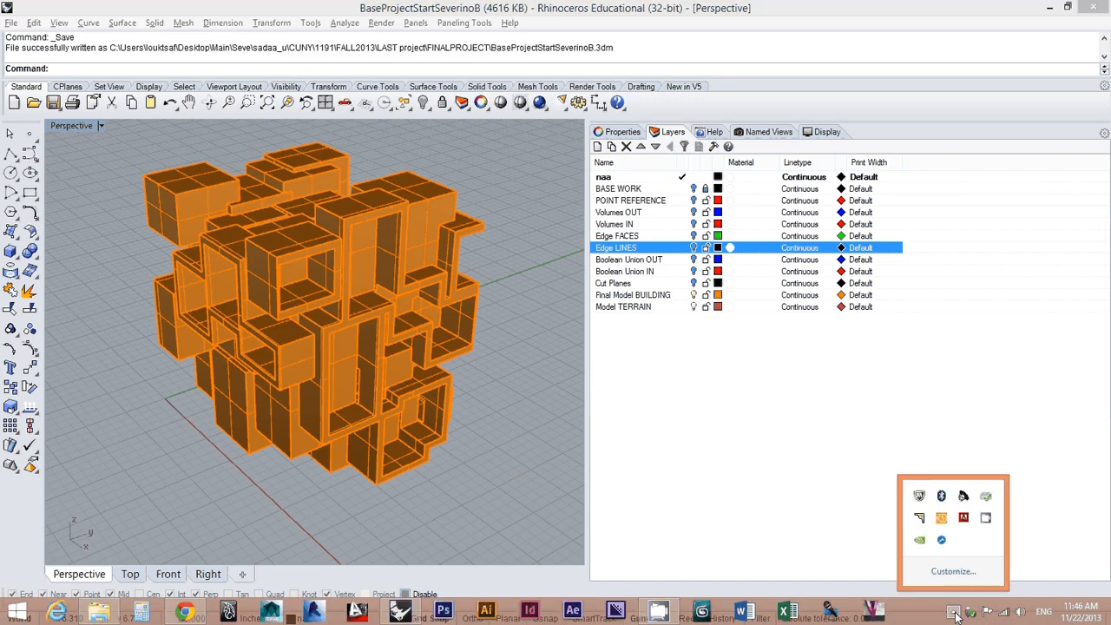